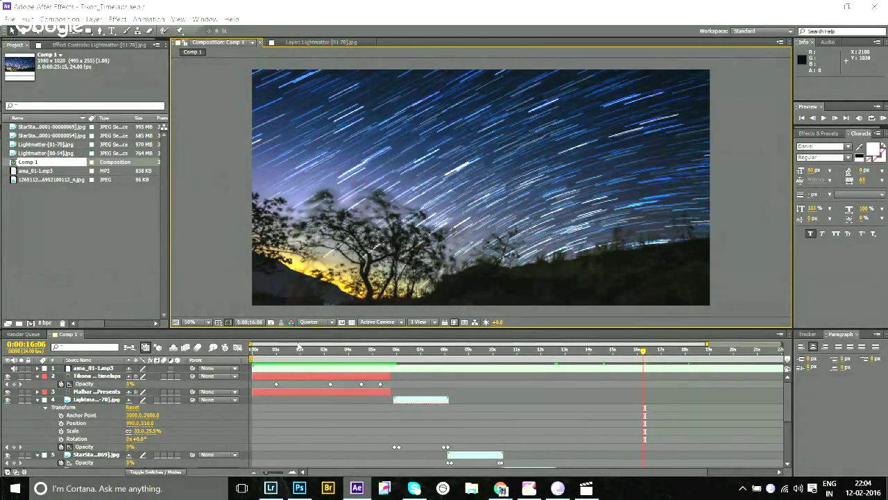
# Step: Play a RAM preview of the finished time-lapse composition from its beginning
pyautogui.press('Home')
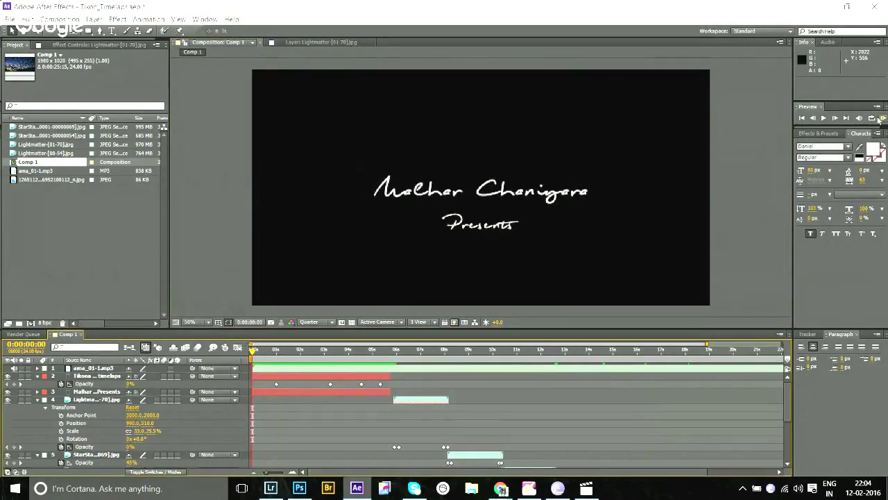
pyautogui.click(881, 118)
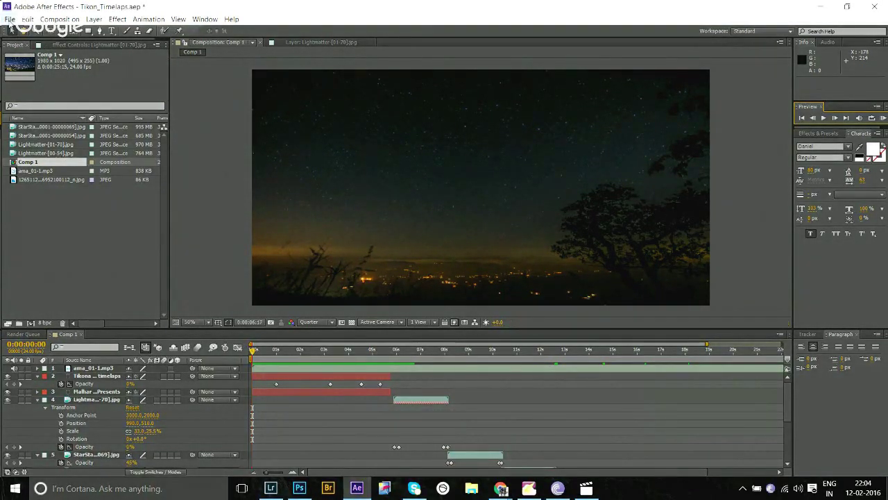
pyautogui.click(10, 19)
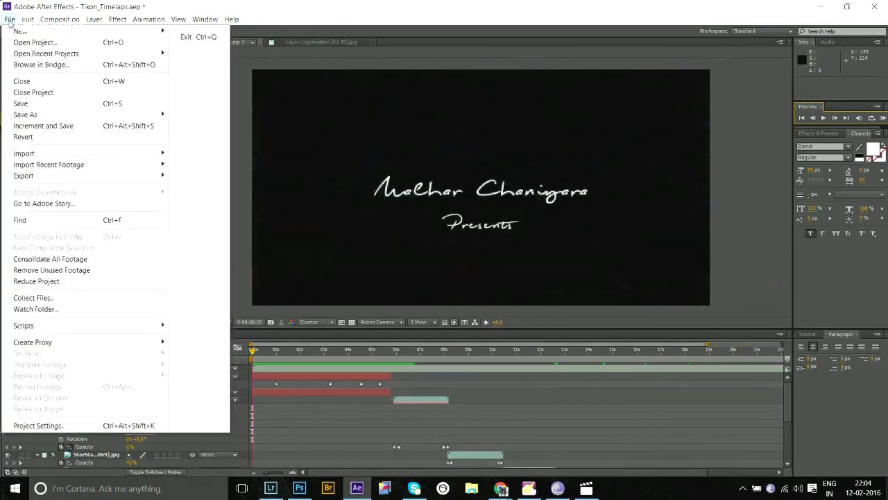
pyautogui.press('Escape')
pyautogui.click(10, 19)
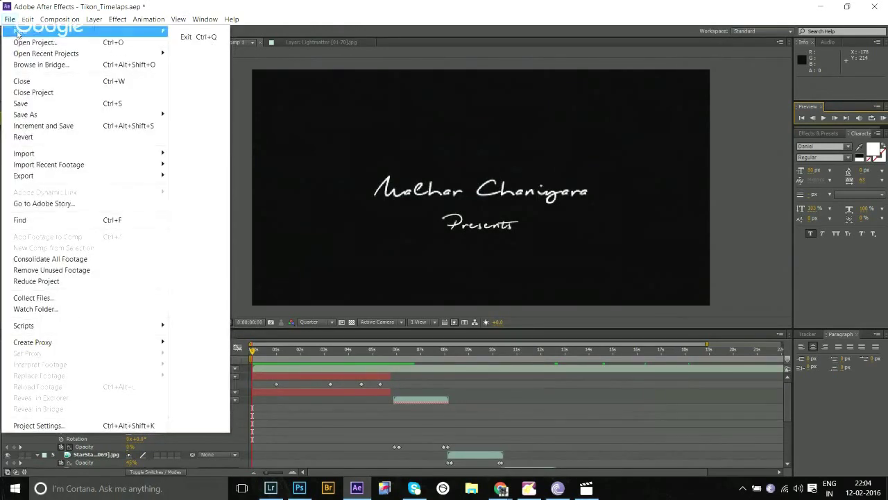
pyautogui.click(196, 32)
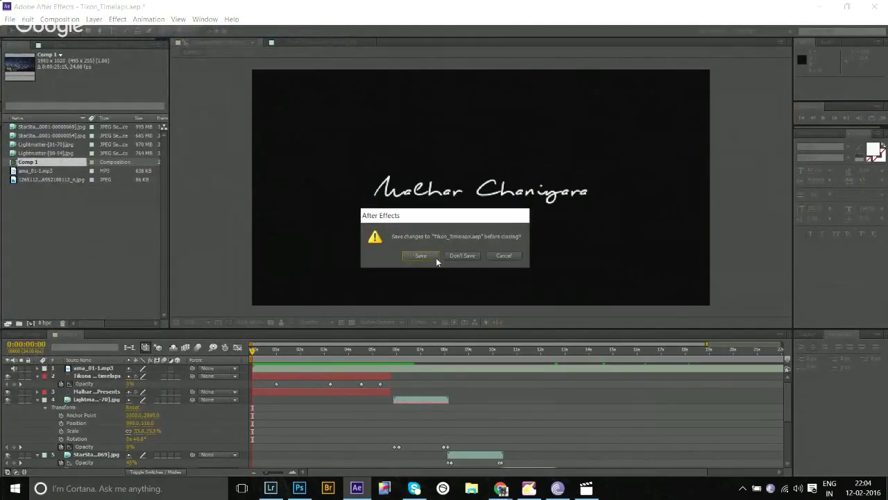
pyautogui.click(504, 256)
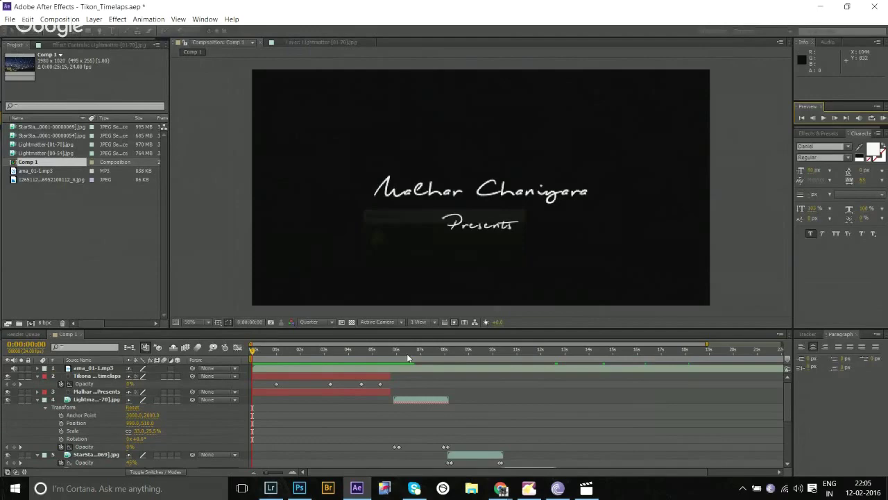
pyautogui.rightClick(360, 491)
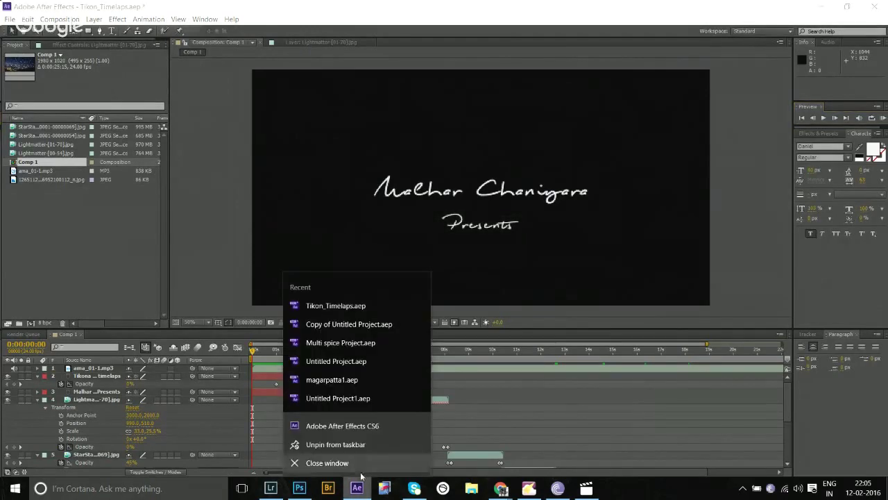
pyautogui.click(343, 426)
pyautogui.press('super+Down')
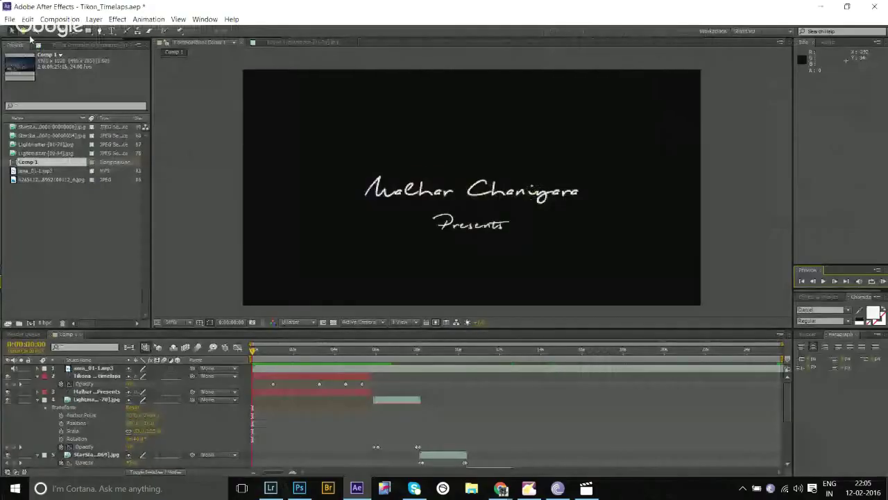
# Step: Save the current time-lapse project and create a new, empty project
pyautogui.click(10, 19)
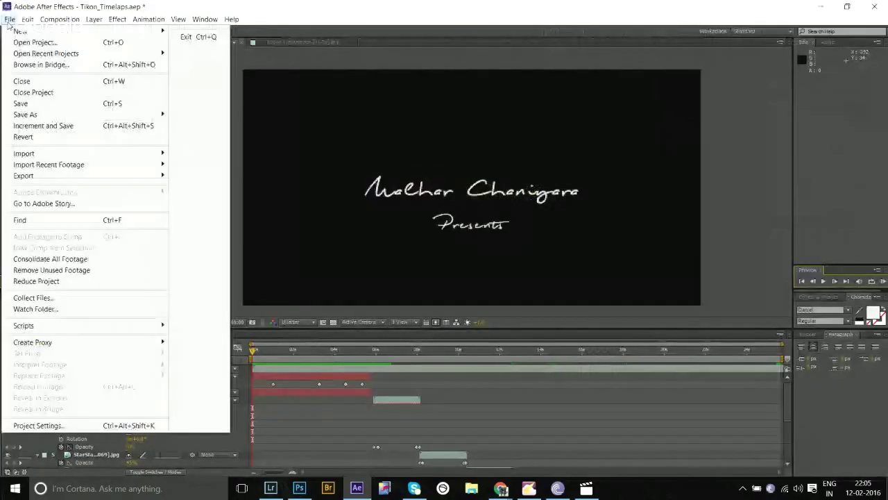
pyautogui.click(20, 104)
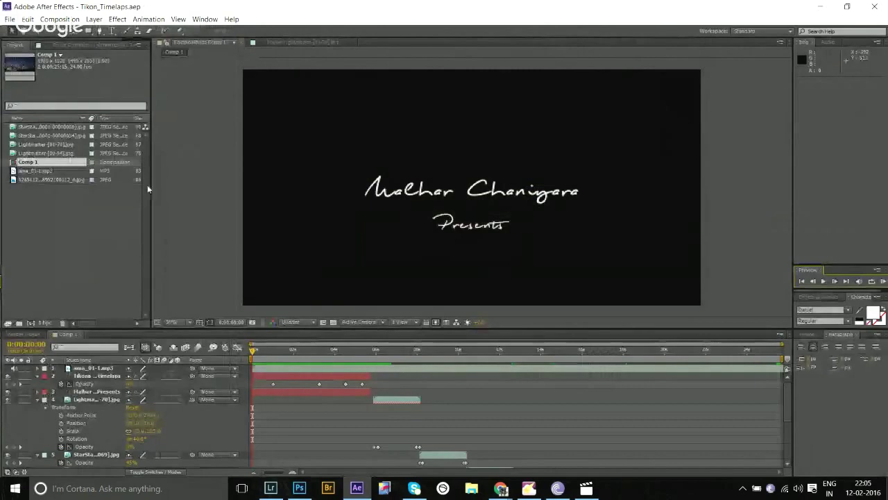
pyautogui.click(10, 18)
pyautogui.moveTo(165, 31)
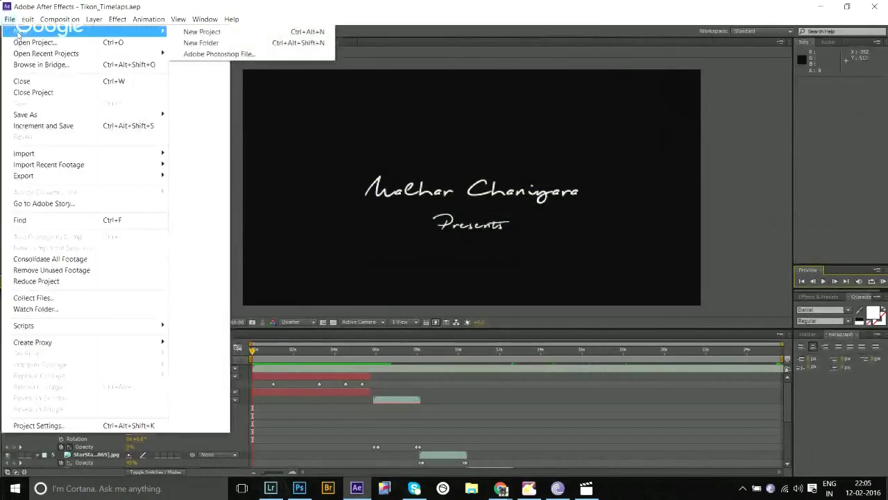
pyautogui.click(213, 32)
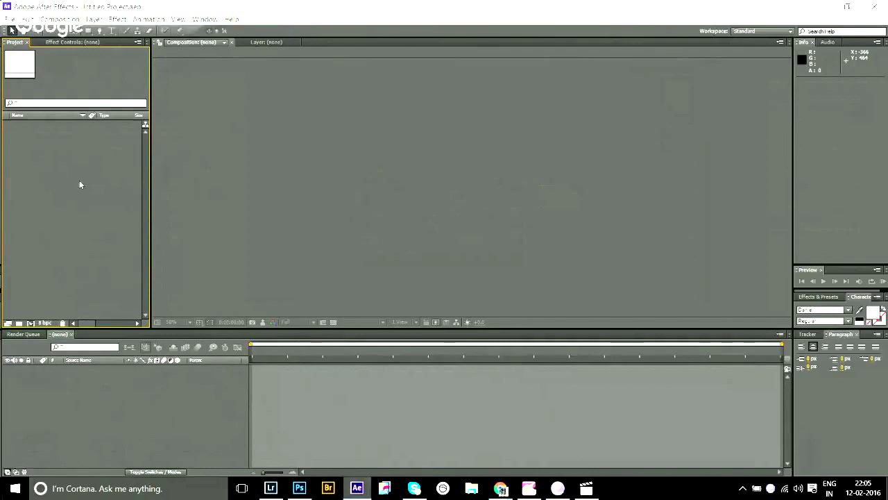
pyautogui.click(72, 43)
pyautogui.click(15, 43)
pyautogui.click(65, 43)
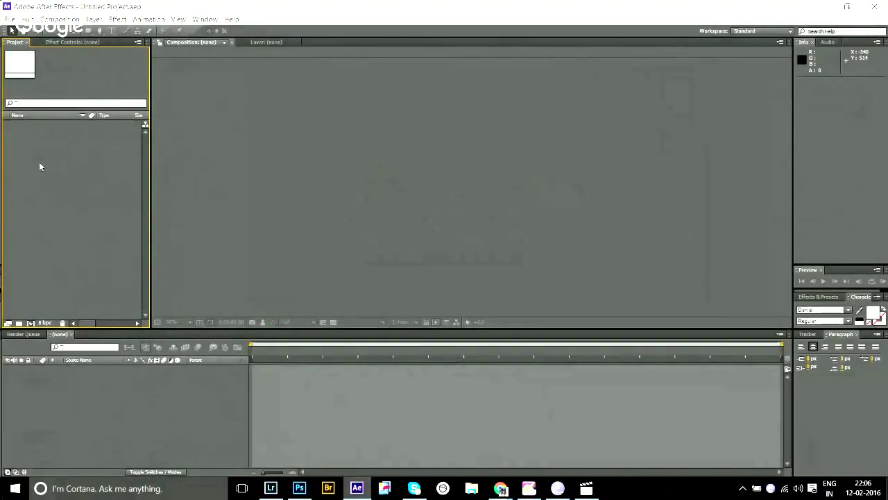
# Step: Create a 1980 x 1020 px composition at 24 frames per second with a duration of 0:00:30:00
pyautogui.rightClick(39, 158)
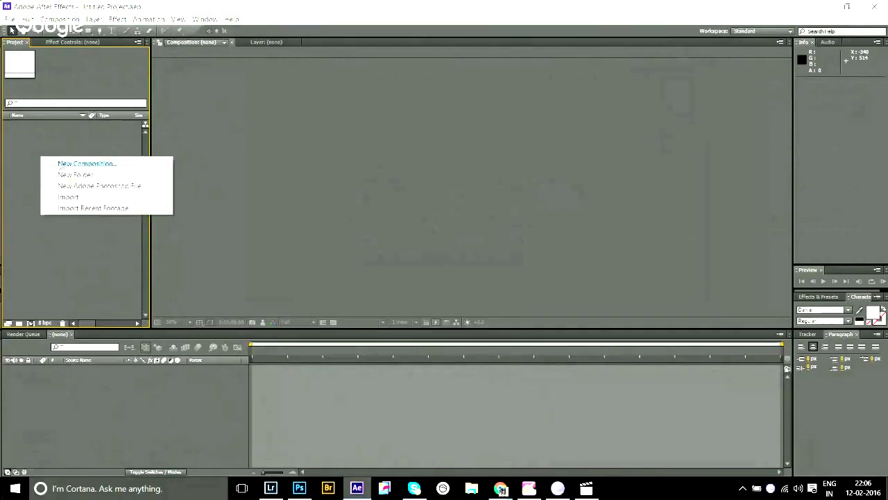
pyautogui.rightClick(35, 146)
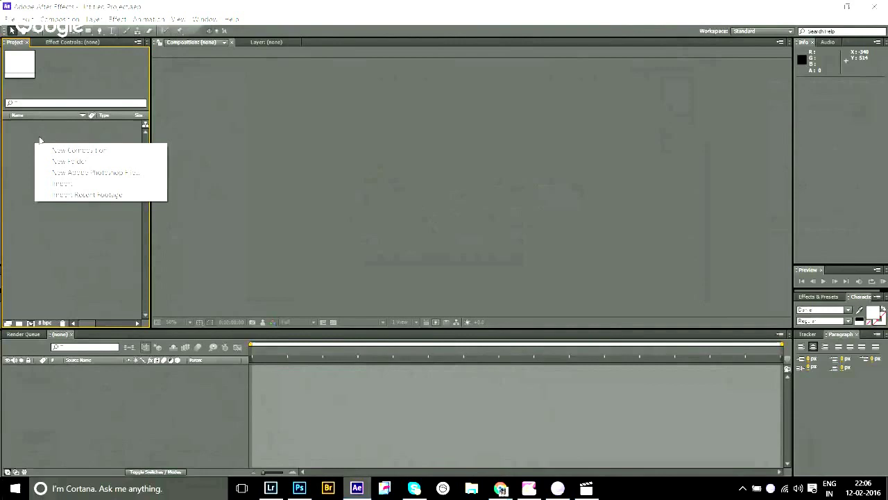
pyautogui.click(63, 149)
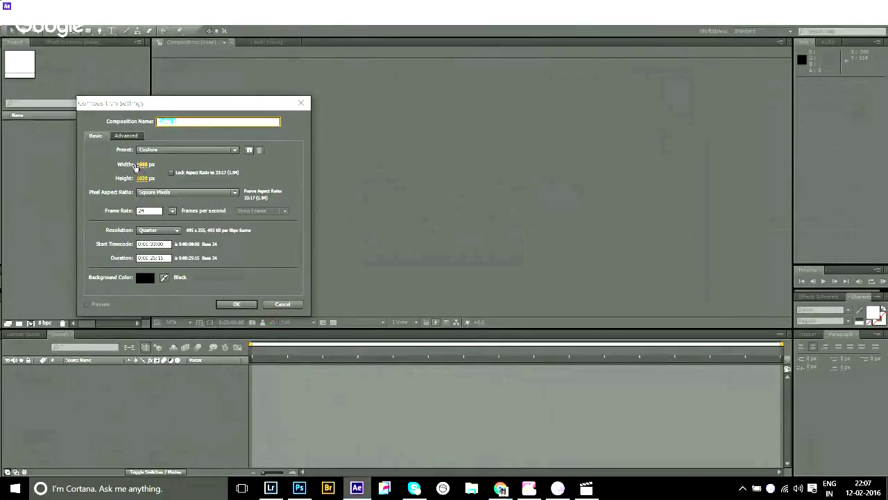
pyautogui.click(151, 209)
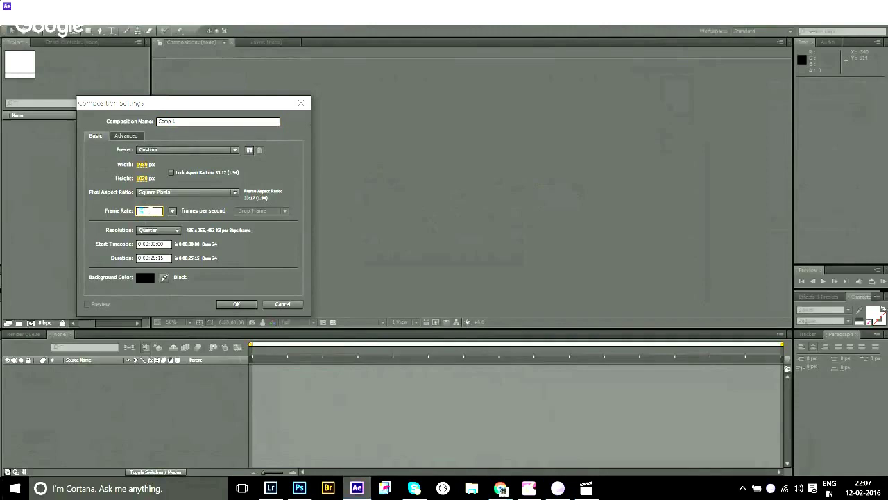
pyautogui.click(163, 257)
pyautogui.click(161, 257)
pyautogui.doubleClick(141, 257)
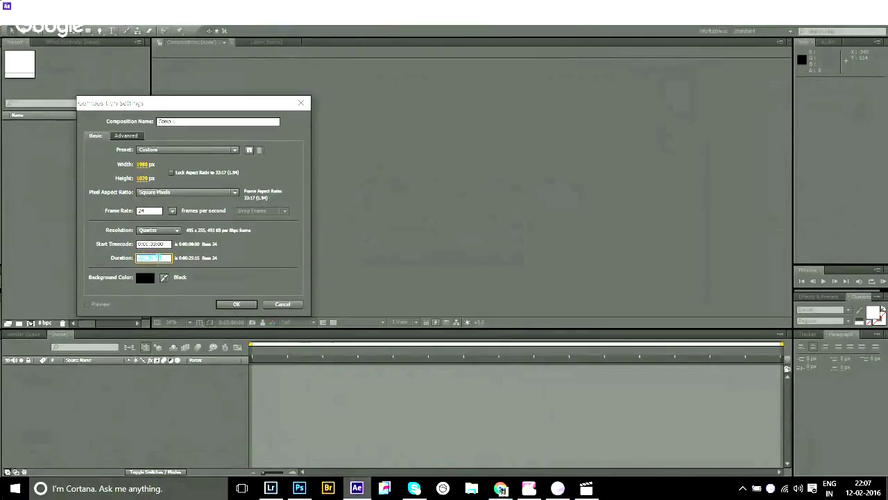
pyautogui.click(151, 257)
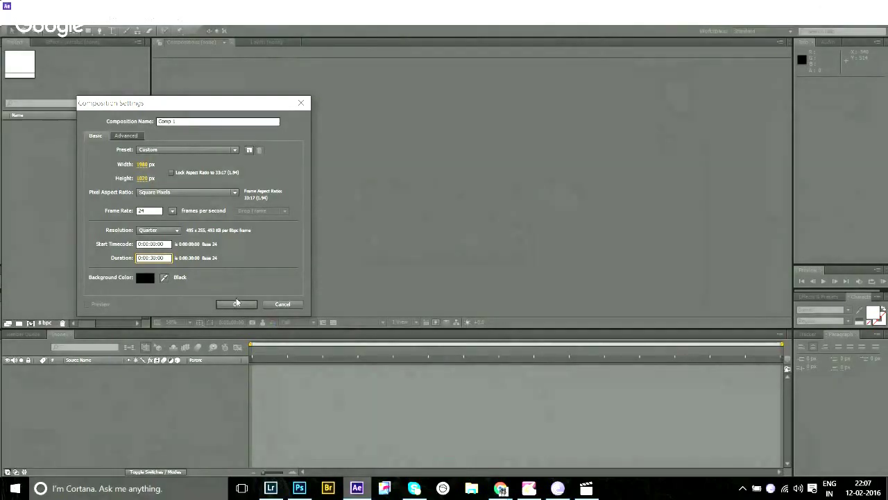
pyautogui.click(236, 305)
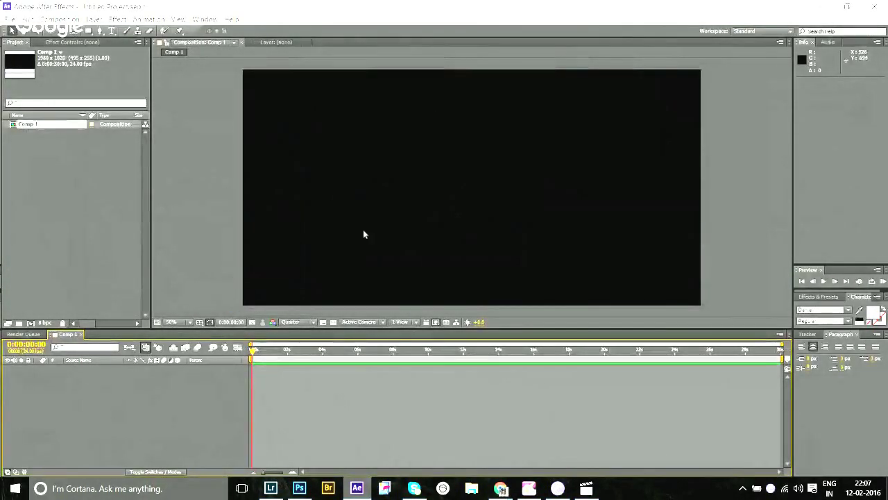
# Step: Draw a wide paragraph text box across the upper middle of the composition and enter the presenter's full name in it
pyautogui.click(133, 169)
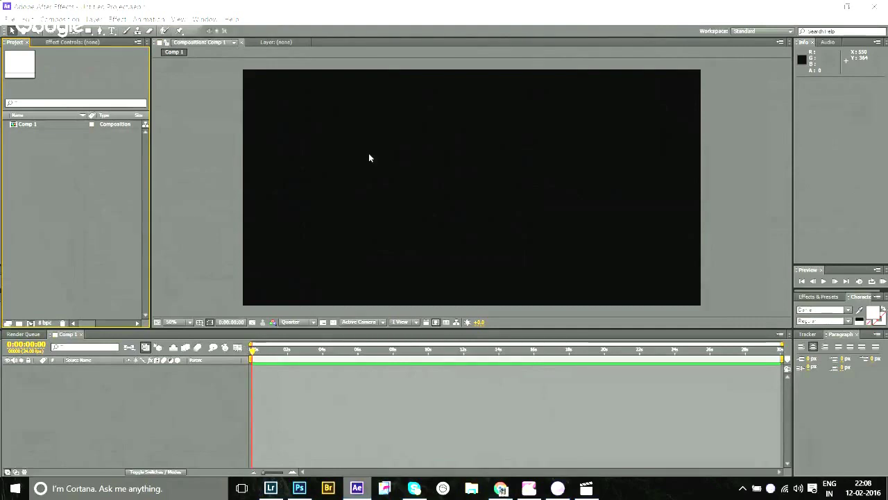
pyautogui.click(418, 176)
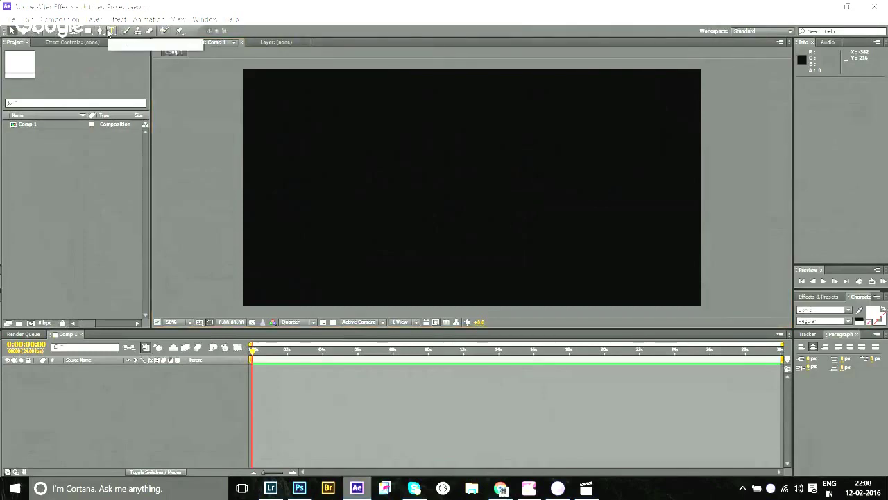
pyautogui.click(111, 31)
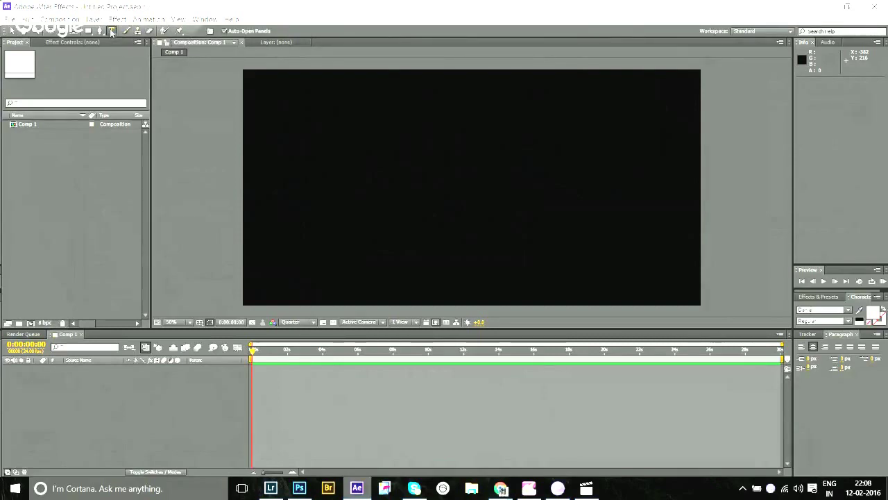
pyautogui.moveTo(296, 123); pyautogui.dragTo(649, 226)
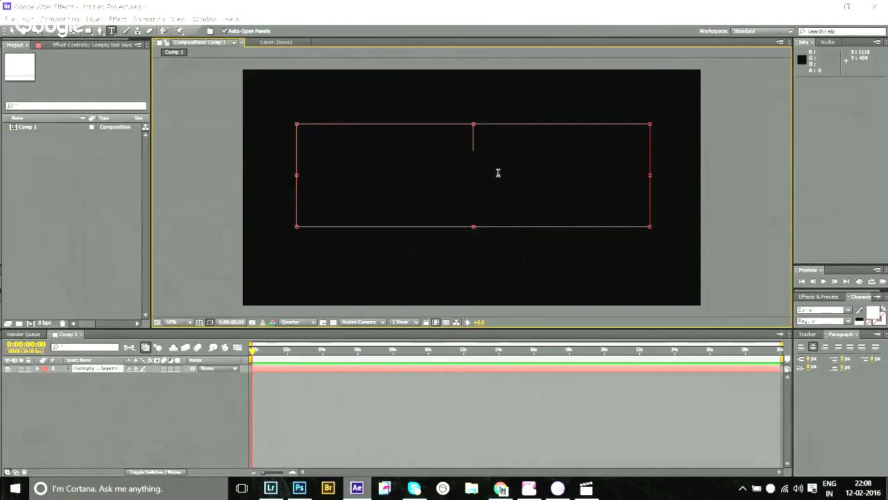
pyautogui.write('Malhar C')
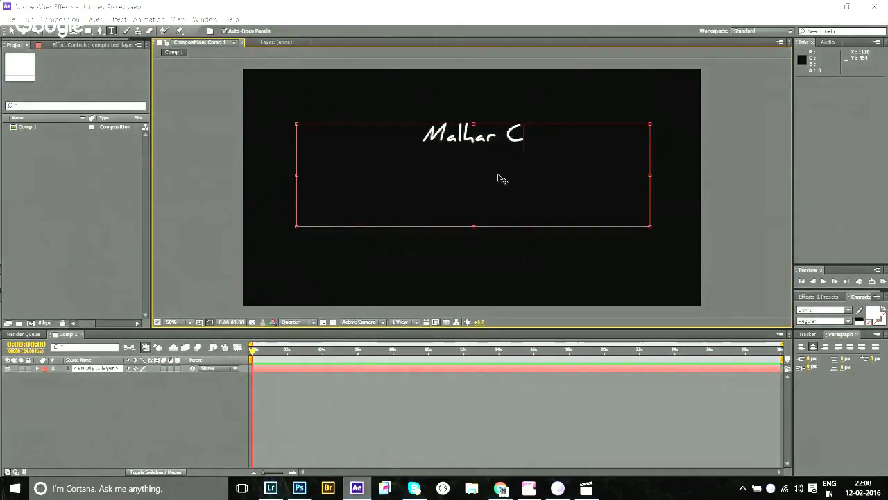
pyautogui.write('haniyara')
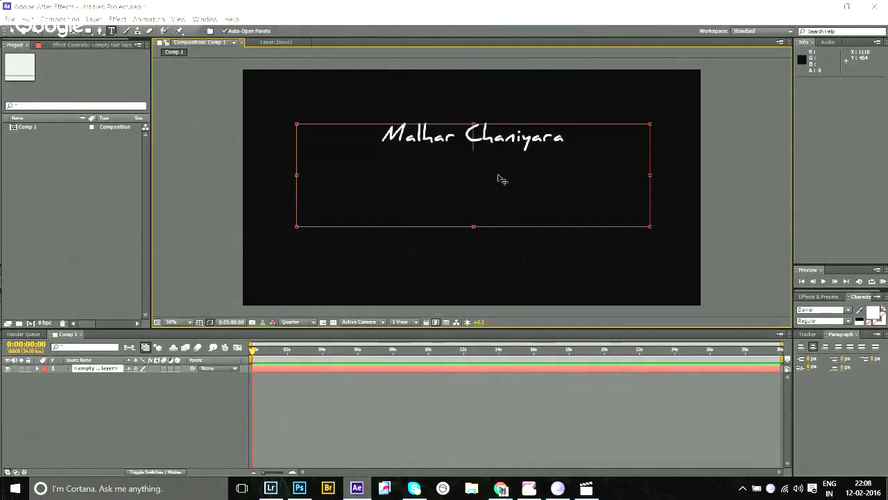
# Step: Append the word "Presents" after the name on the same line of the title text
pyautogui.press('BackSpace')
pyautogui.write('P')
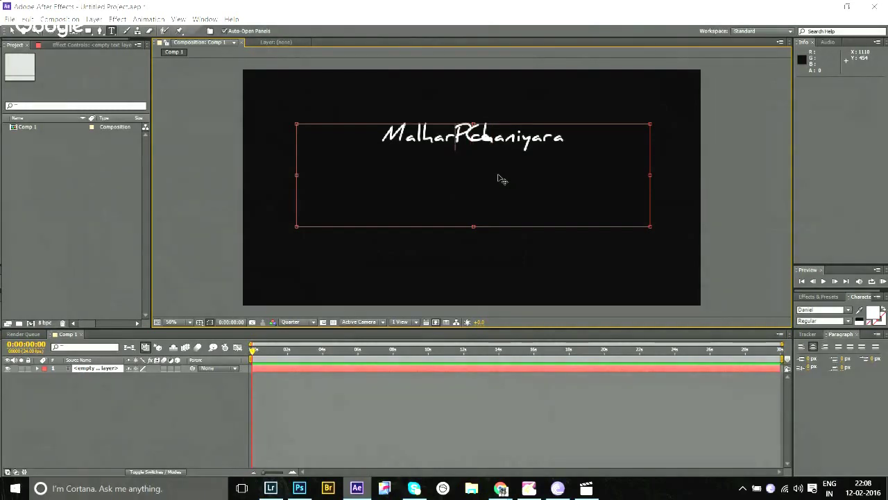
pyautogui.press('BackSpace')
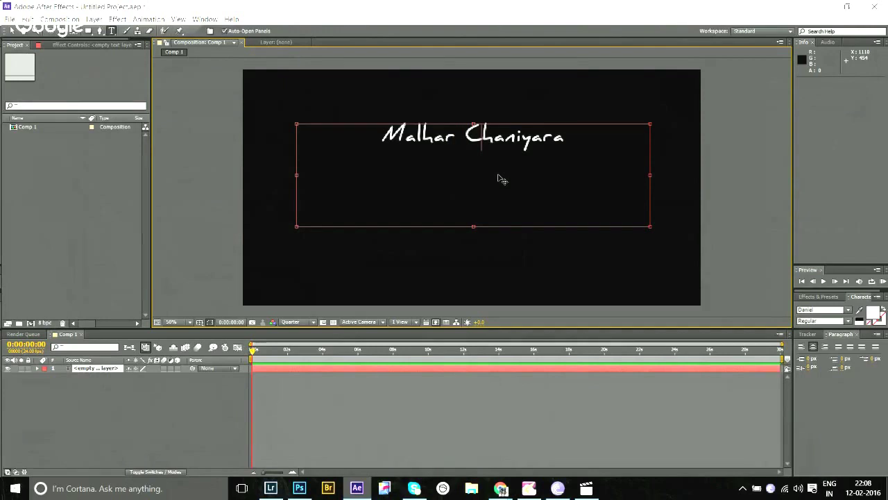
pyautogui.hotkey('shift', 'Left')
pyautogui.click(578, 141)
pyautogui.write('Prese')
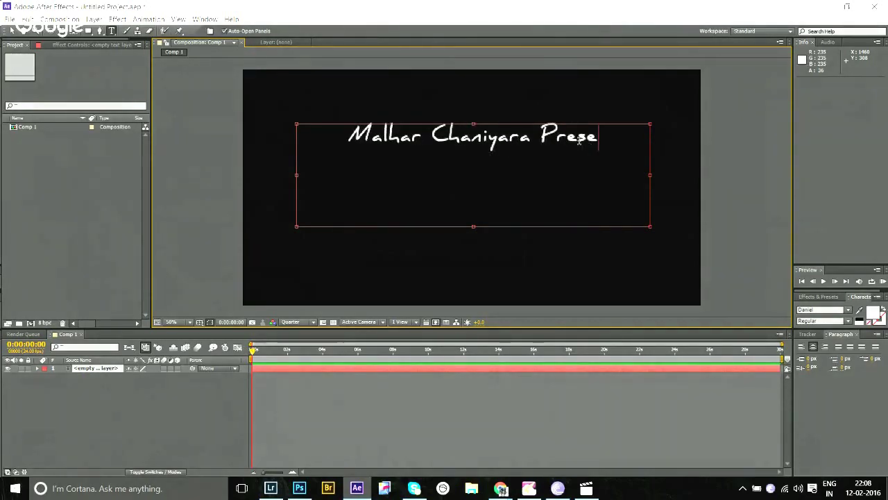
pyautogui.write('nts')
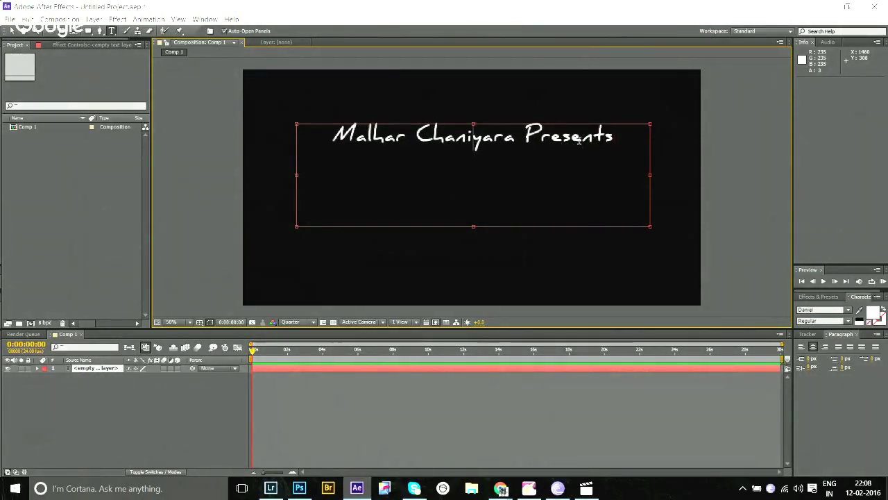
pyautogui.click(722, 167)
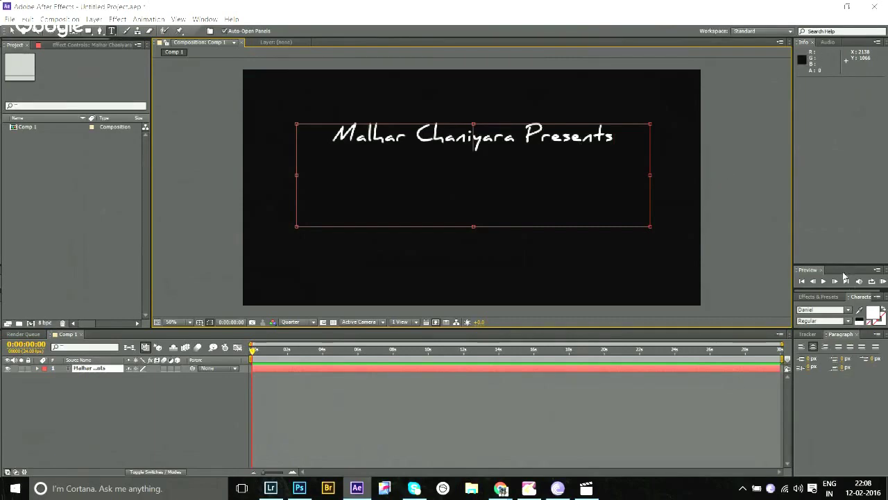
# Step: Shrink the Info panel's height to give the Preview panel below it enough room for its RAM preview options
pyautogui.click(810, 335)
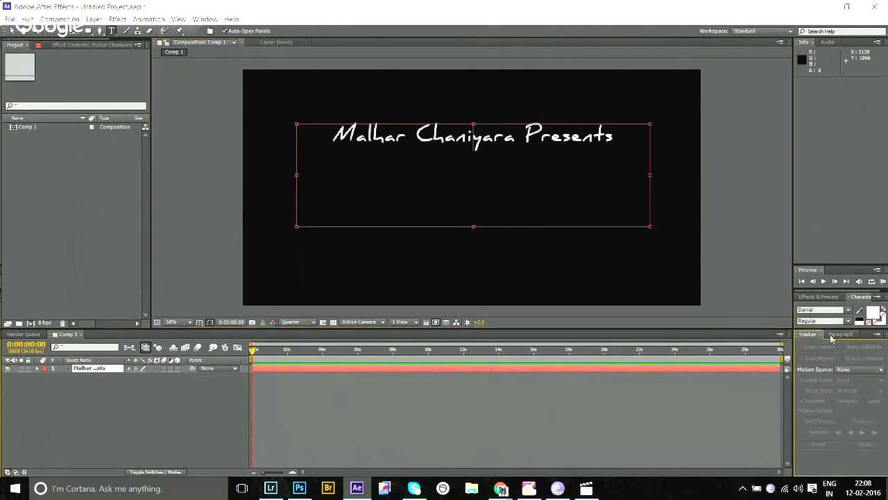
pyautogui.click(832, 335)
pyautogui.click(825, 42)
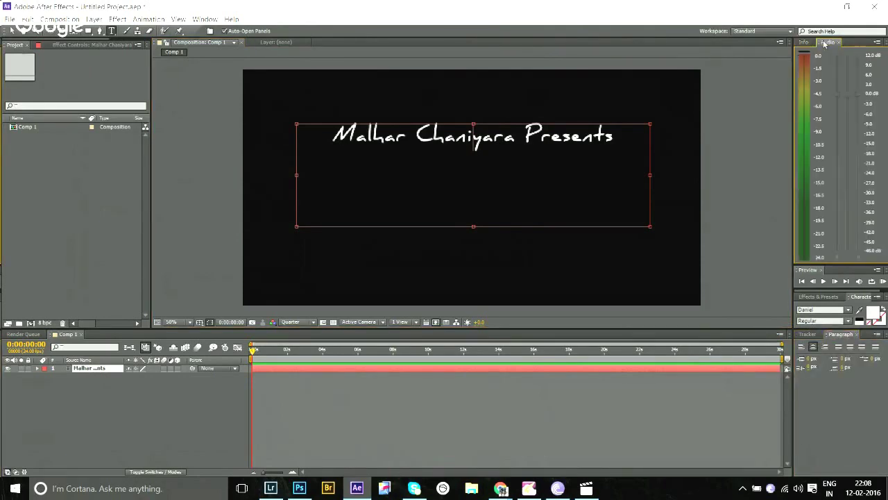
pyautogui.click(803, 42)
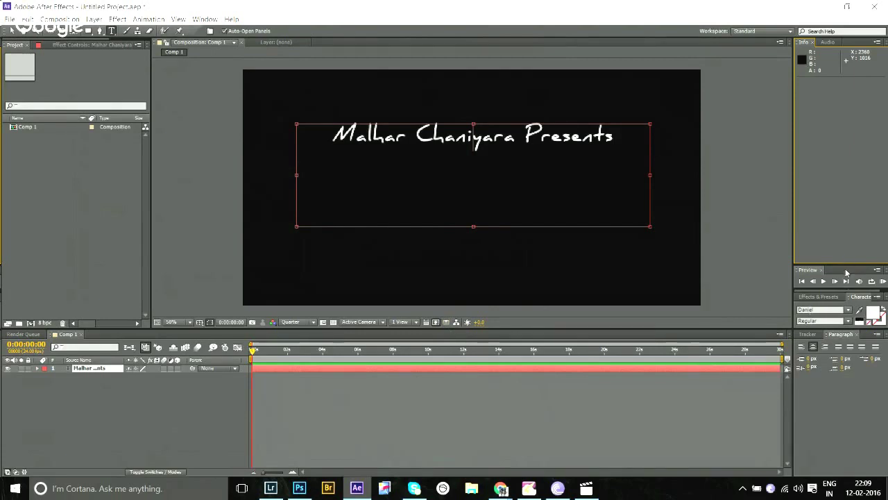
pyautogui.moveTo(845, 264); pyautogui.dragTo(842, 117)
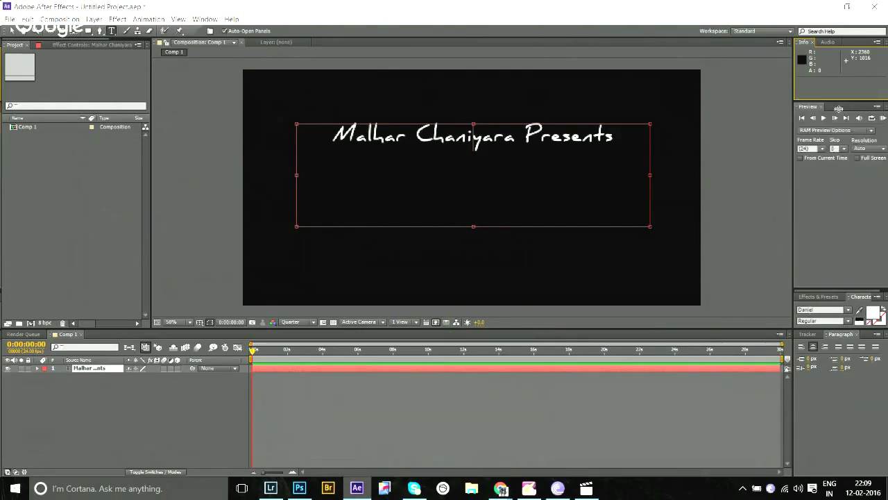
pyautogui.click(820, 297)
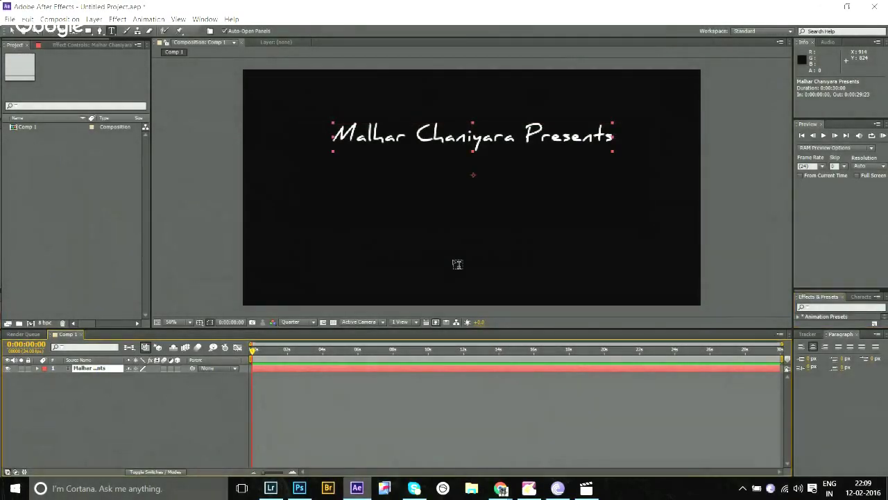
pyautogui.click(38, 369)
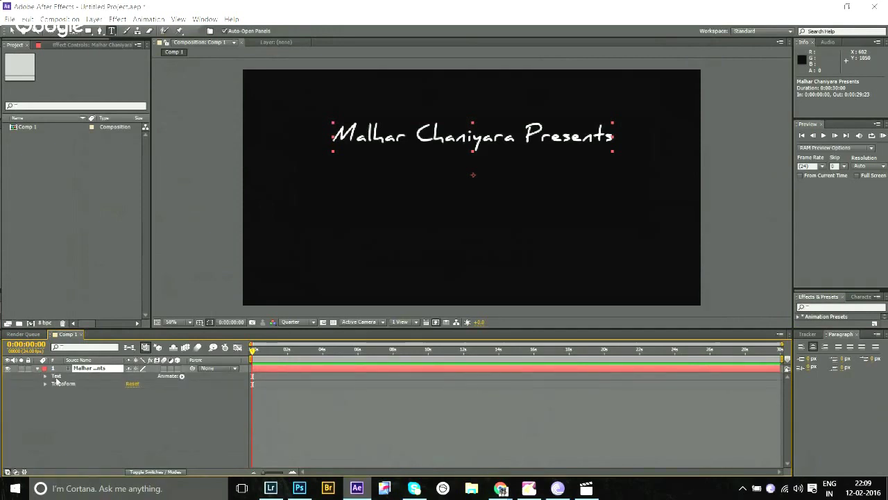
pyautogui.click(38, 369)
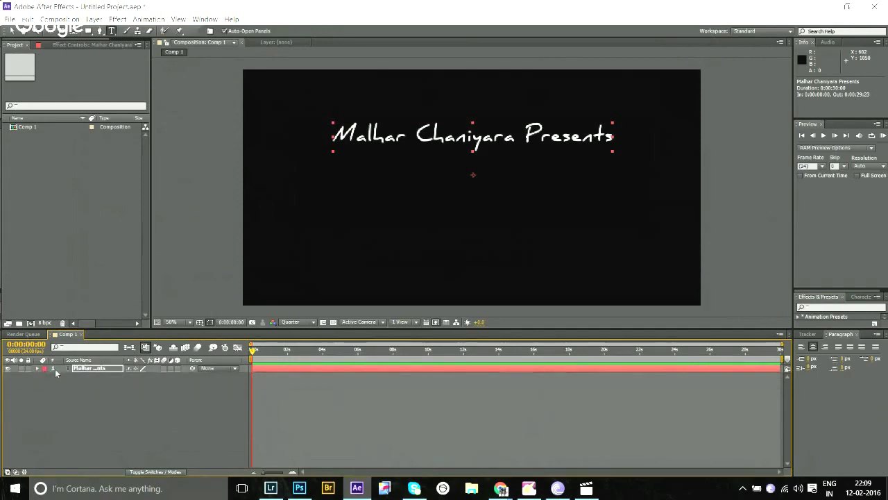
pyautogui.click(345, 260)
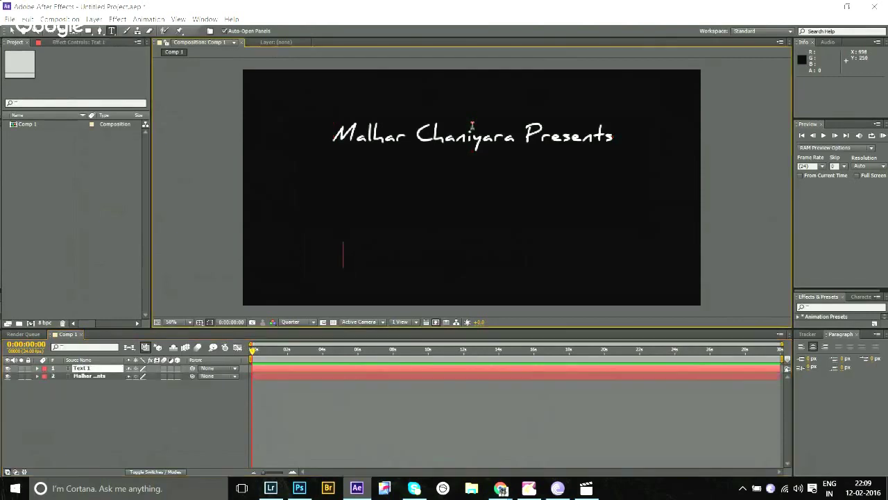
# Step: Move the presenter title down toward the middle of the composition and set the viewer resolution to Full
pyautogui.click(11, 33)
pyautogui.click(472, 134)
pyautogui.moveTo(472, 134); pyautogui.dragTo(463, 186)
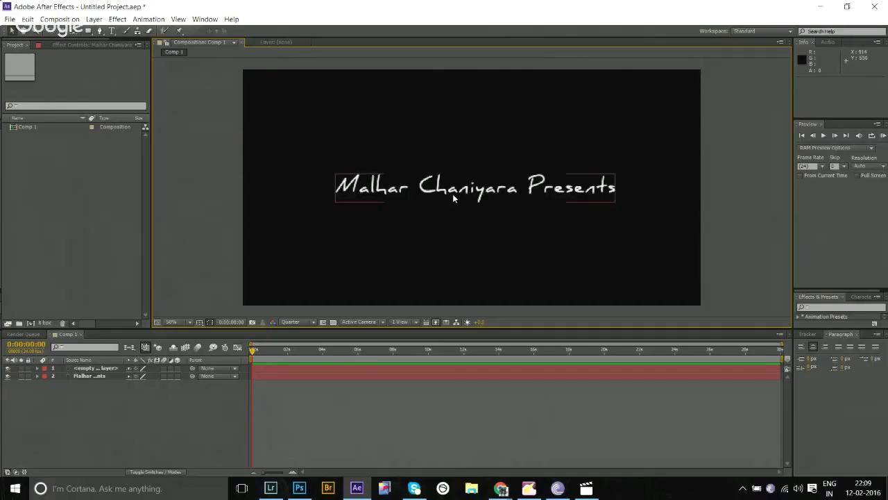
pyautogui.click(314, 321)
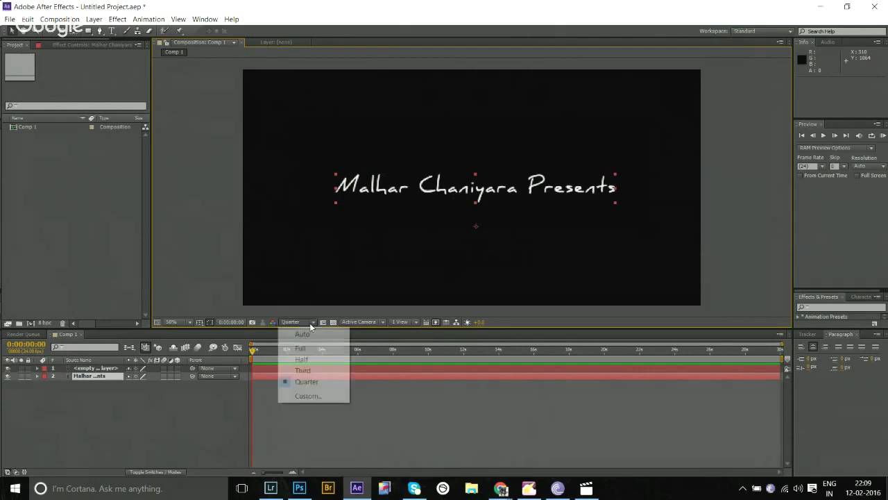
pyautogui.click(308, 347)
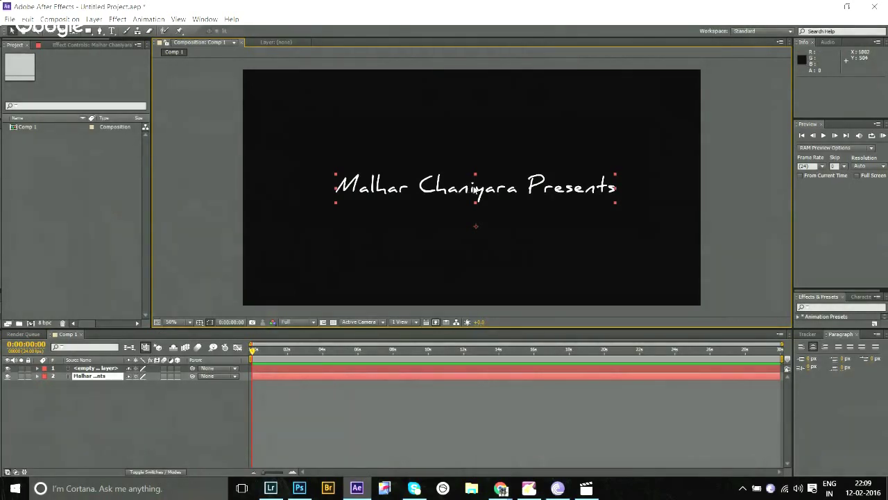
# Step: Enlarge the presenter title in the composition and reposition it at about 988, 746
pyautogui.moveTo(482, 189)
pyautogui.mouseDown()
pyautogui.moveTo(651, 182)
pyautogui.moveTo(483, 195)
pyautogui.mouseUp()
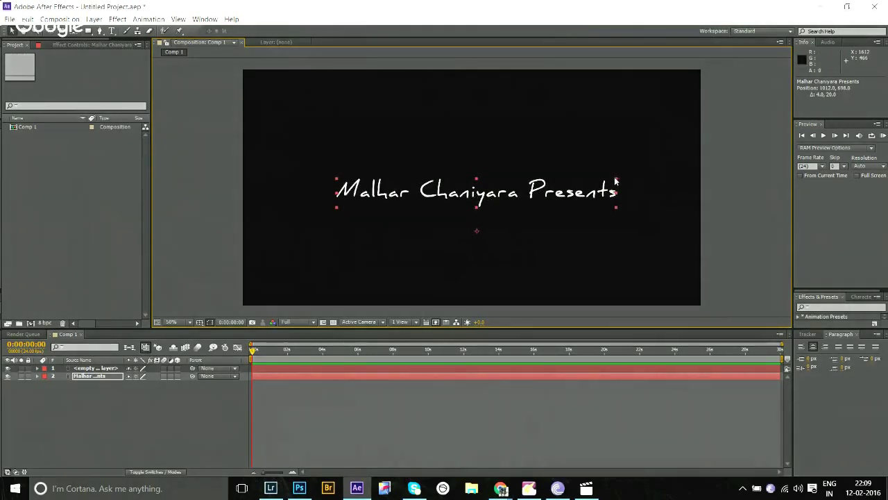
pyautogui.moveTo(615, 182); pyautogui.dragTo(639, 150)
pyautogui.moveTo(584, 177); pyautogui.dragTo(580, 187)
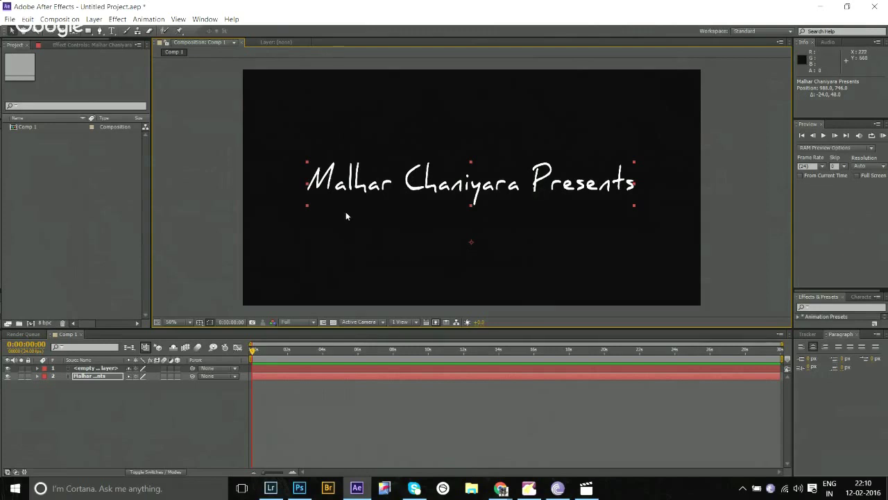
# Step: Delete the empty text layer from the composition
pyautogui.click(75, 368)
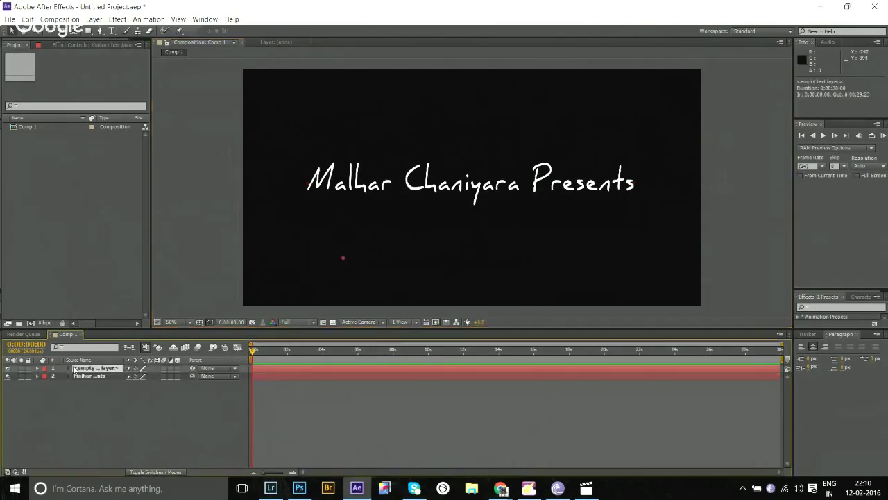
pyautogui.press('Delete')
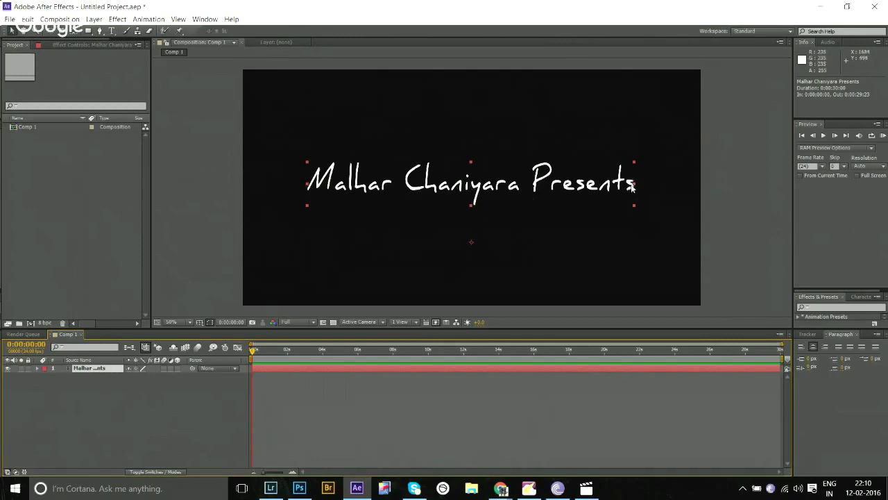
# Step: Scale the presenter title down to about 60% by 91% and recentre it in the frame at about 968, 704
pyautogui.moveTo(633, 203); pyautogui.dragTo(629, 199)
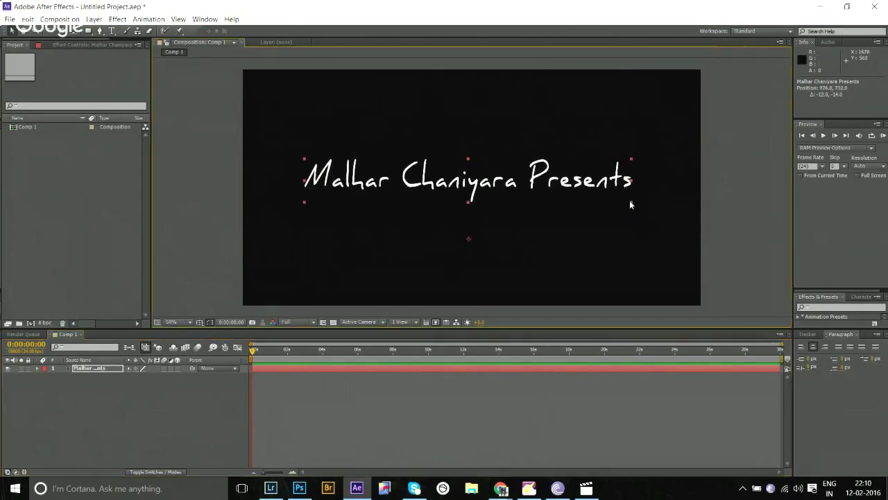
pyautogui.moveTo(631, 161); pyautogui.dragTo(552, 194)
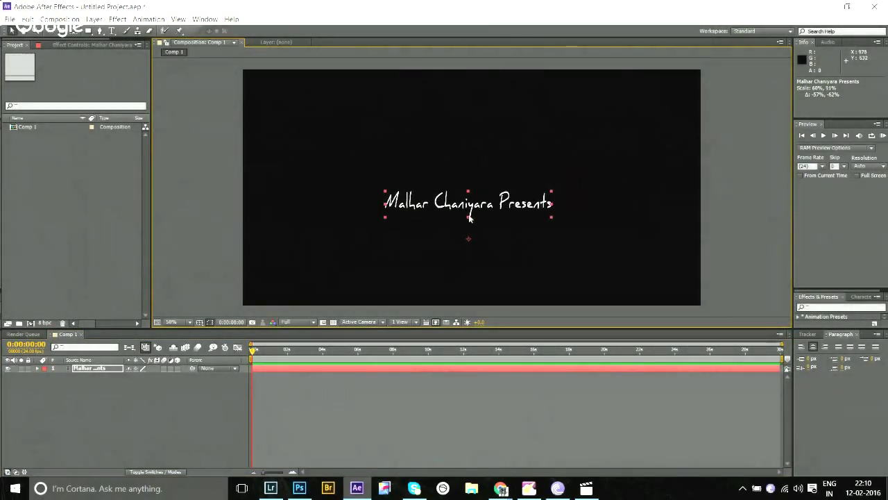
pyautogui.moveTo(469, 215); pyautogui.dragTo(466, 206)
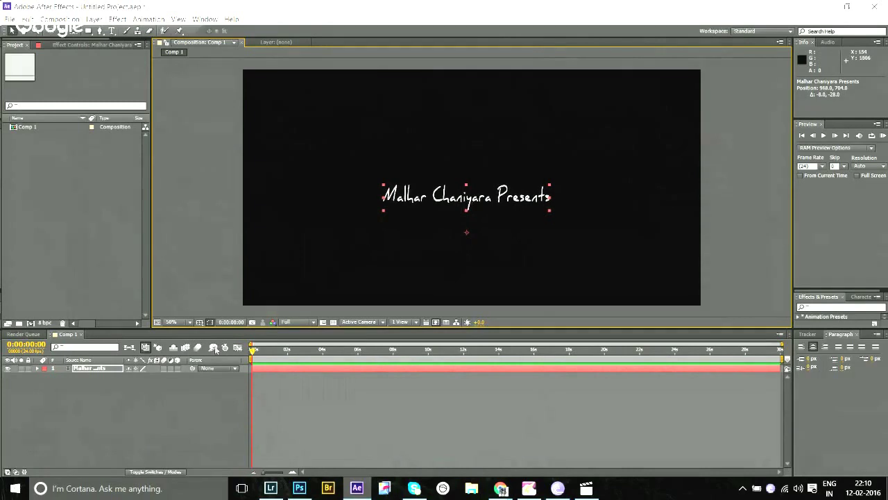
pyautogui.click(84, 369)
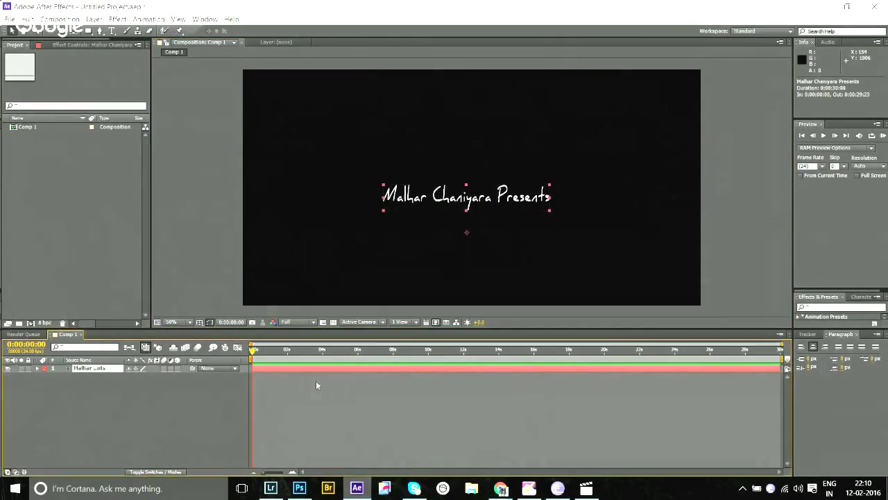
pyautogui.click(426, 343)
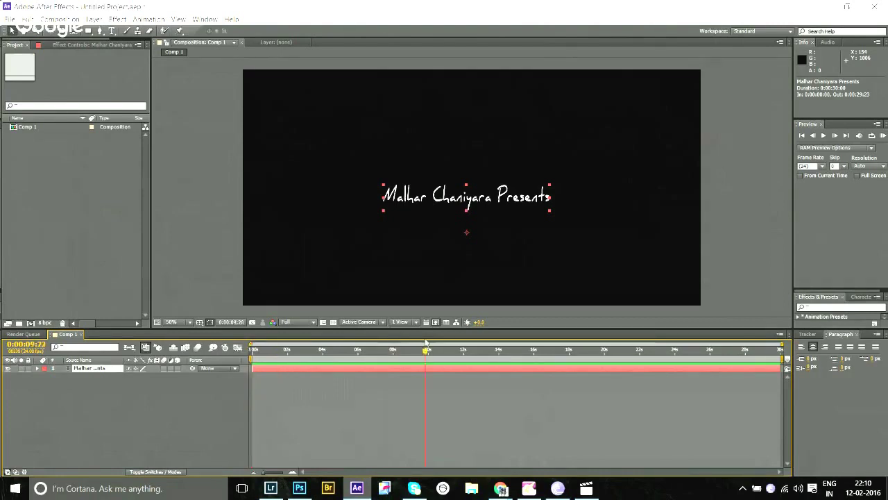
pyautogui.moveTo(426, 343); pyautogui.dragTo(245, 360)
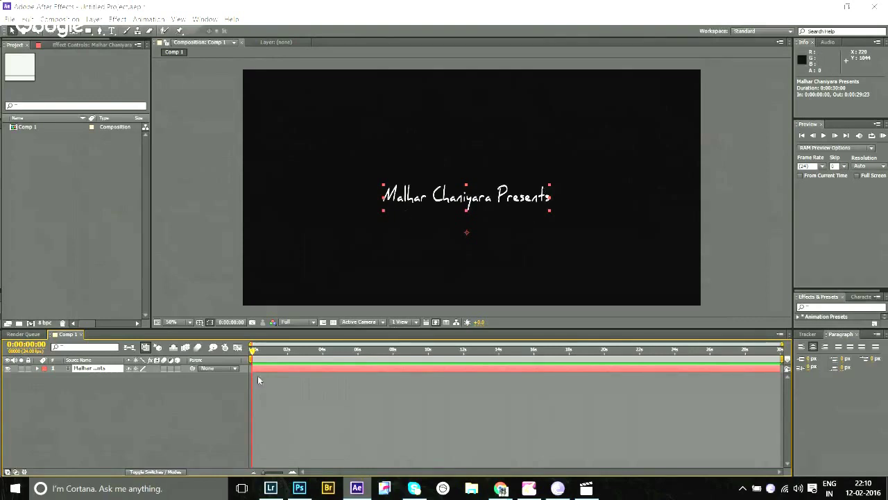
pyautogui.moveTo(254, 349); pyautogui.dragTo(233, 348)
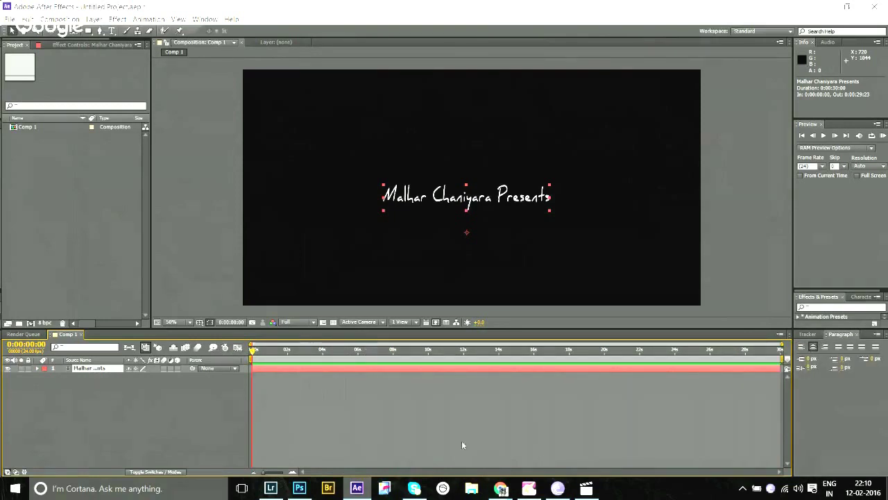
pyautogui.click(500, 488)
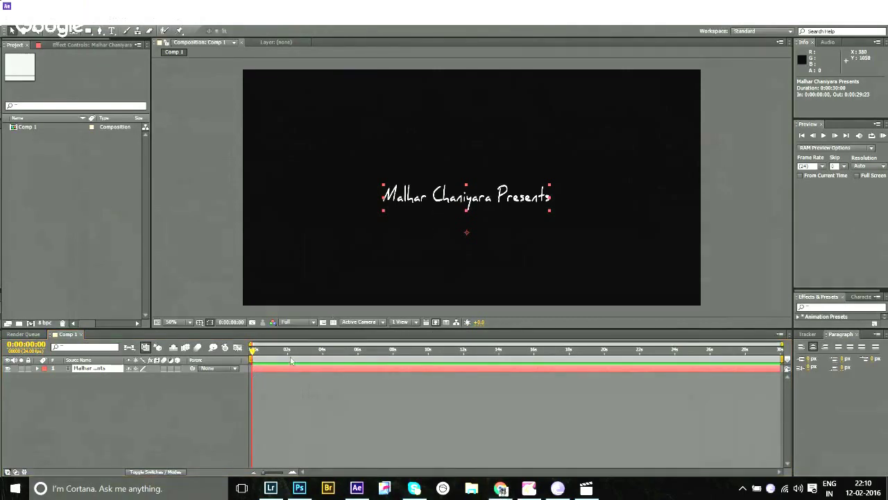
pyautogui.click(254, 346)
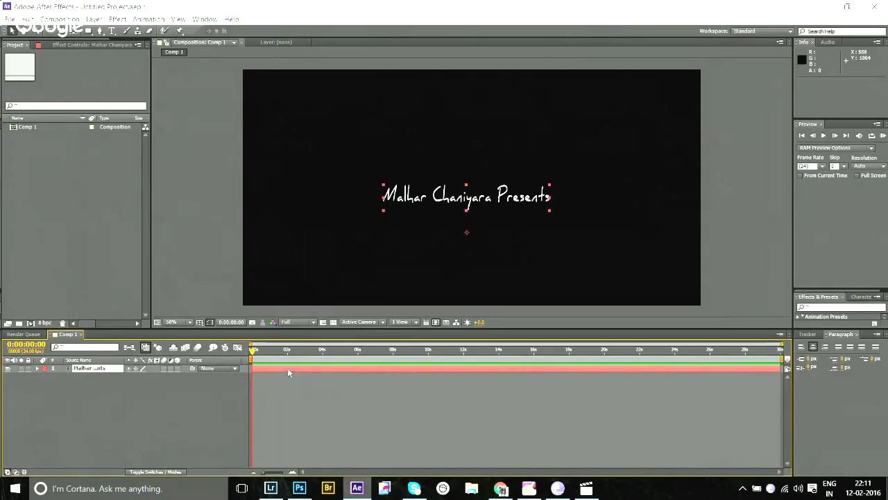
# Step: Reveal the title layer's Opacity property and enable its keyframing at 0:00:00:00
pyautogui.click(86, 368)
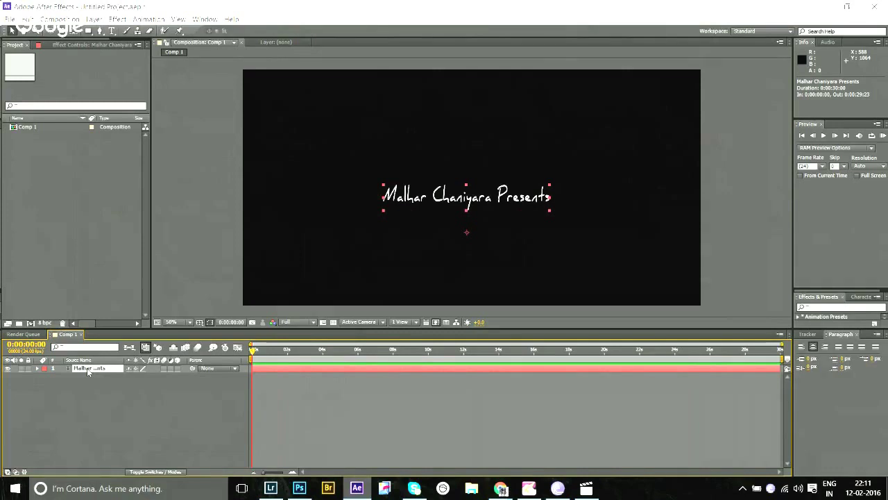
pyautogui.press('t')
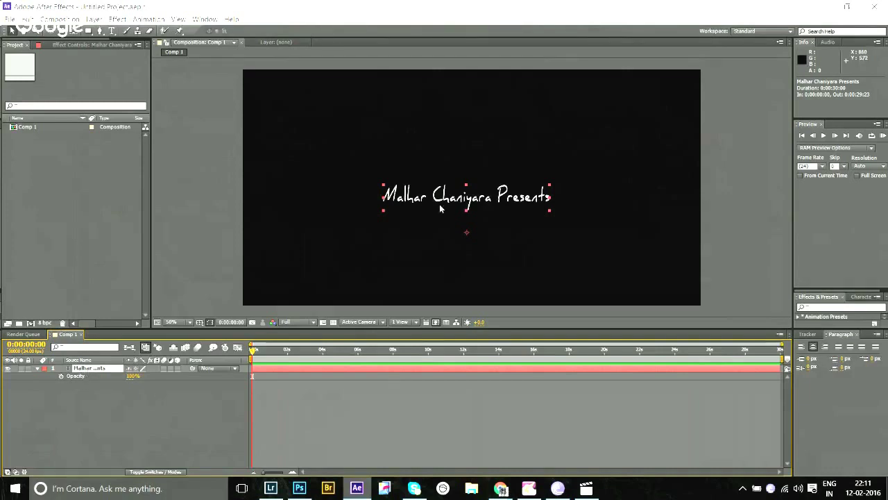
pyautogui.click(94, 376)
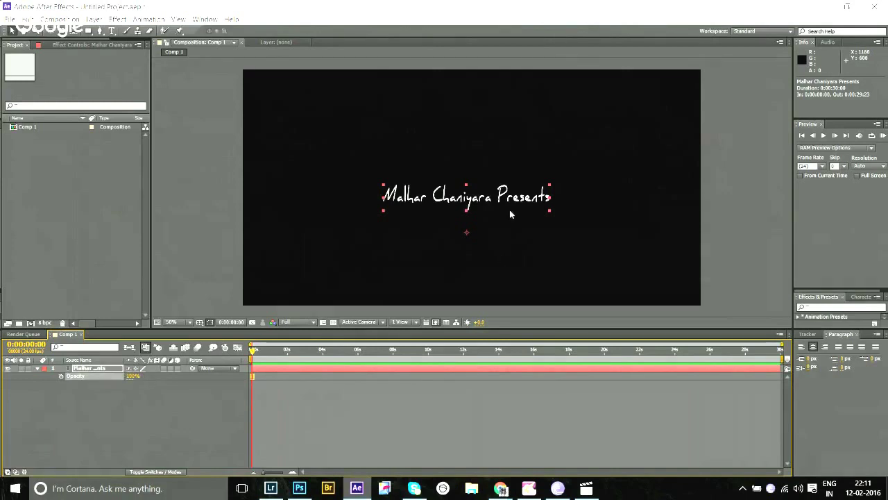
pyautogui.click(122, 402)
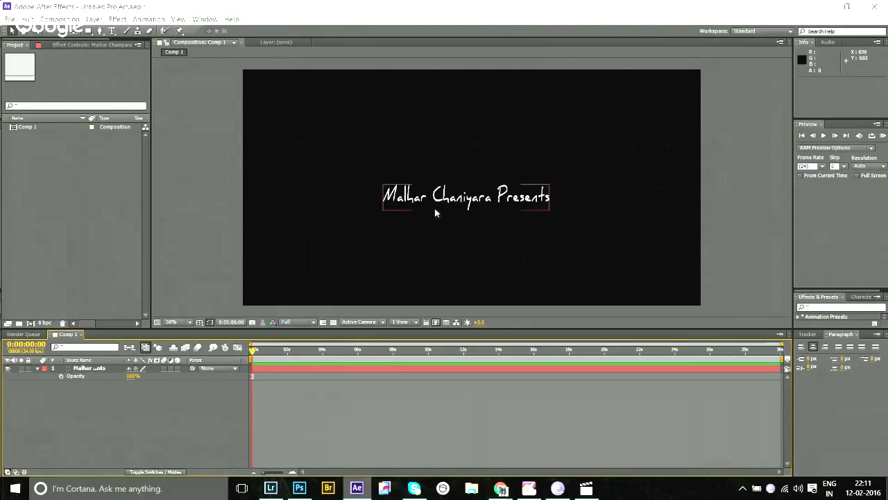
pyautogui.click(61, 376)
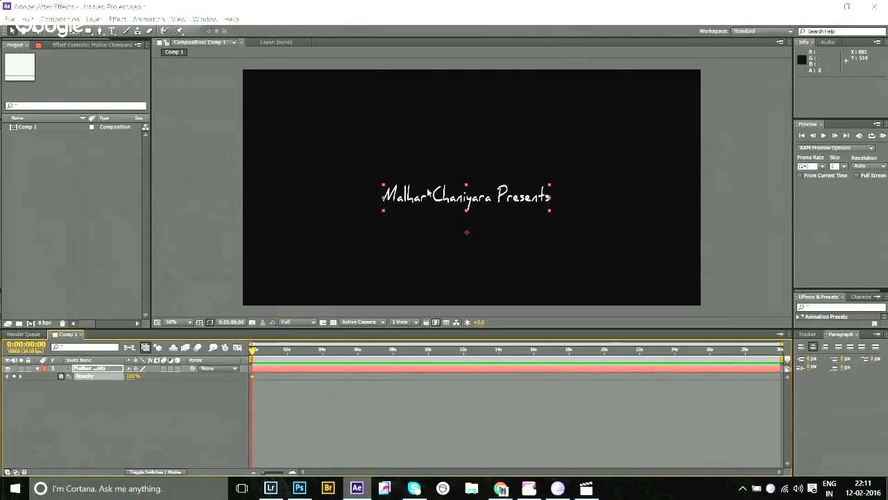
# Step: Add a second Opacity keyframe of 100% to the title layer at 0:00:02:01
pyautogui.moveTo(131, 375); pyautogui.dragTo(314, 377)
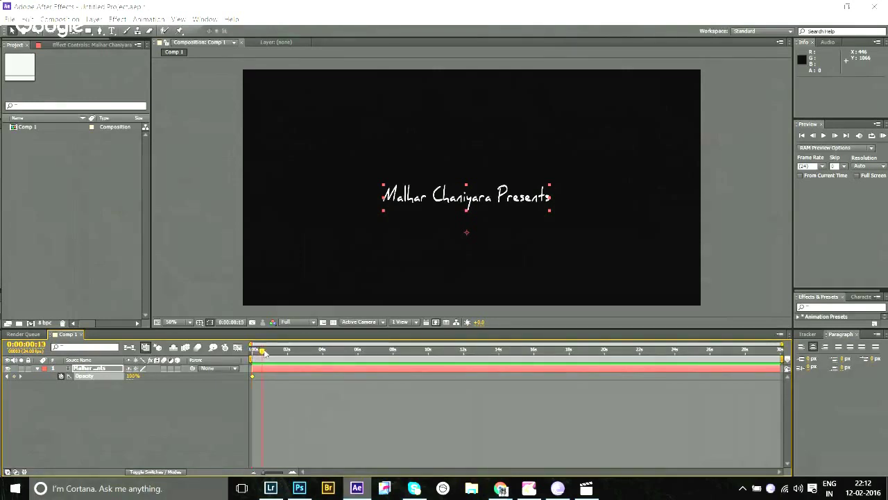
pyautogui.click(288, 351)
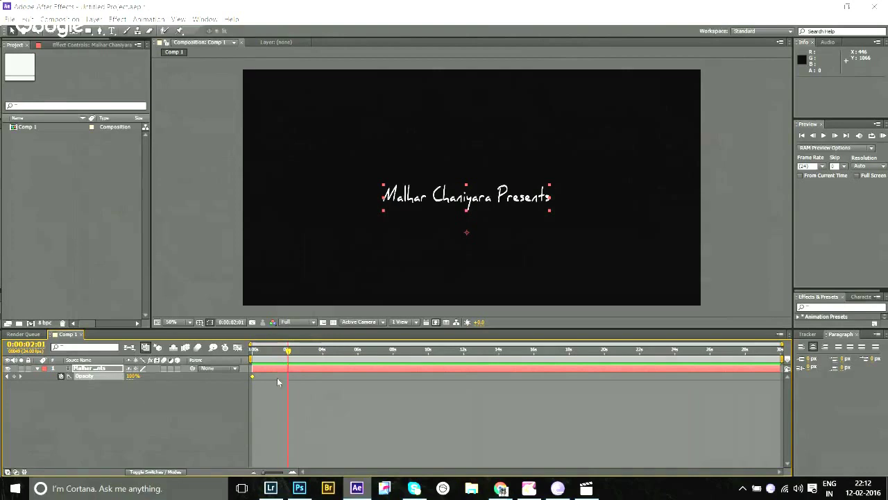
pyautogui.moveTo(132, 379); pyautogui.dragTo(144, 377)
pyautogui.click(135, 389)
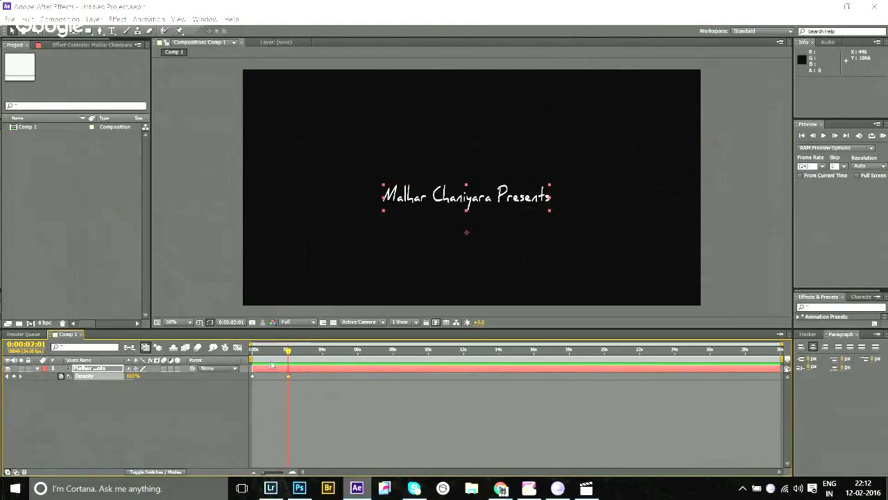
# Step: Set the title layer's Opacity keyframe at 0:00:00:00 to 0%
pyautogui.moveTo(288, 351); pyautogui.dragTo(252, 352)
pyautogui.click(253, 376)
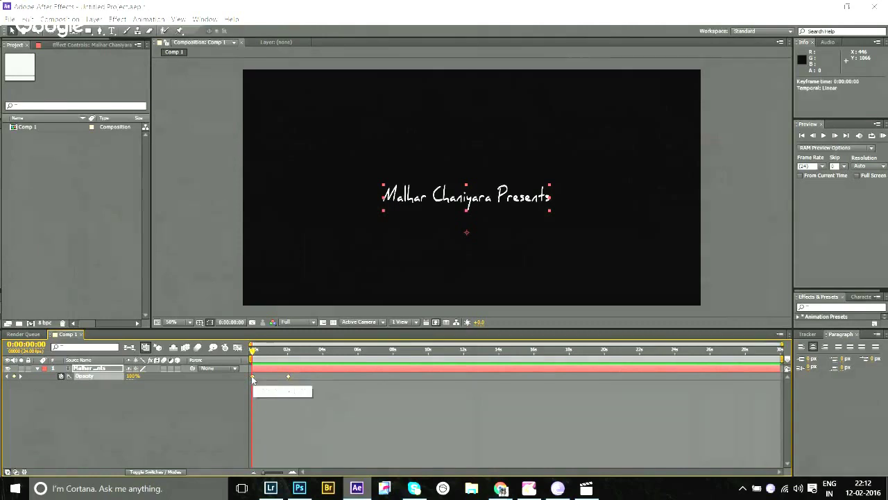
pyautogui.moveTo(134, 375); pyautogui.dragTo(67, 380)
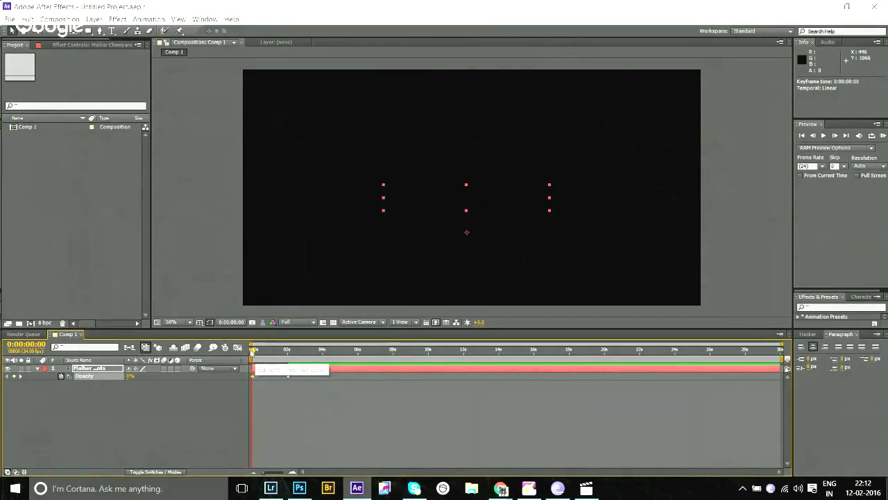
# Step: Scrub through the title's opacity animation up to 0:00:02:01, and play a RAM preview from the start
pyautogui.moveTo(251, 352); pyautogui.dragTo(284, 351)
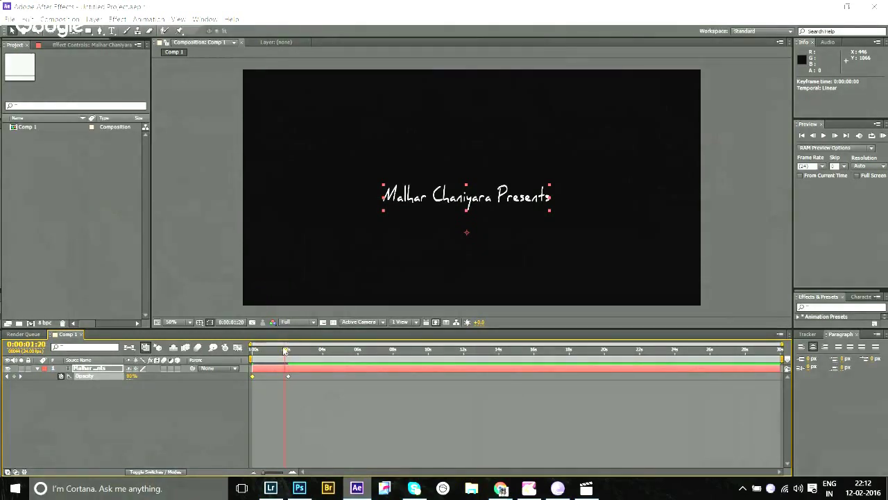
pyautogui.moveTo(285, 351); pyautogui.dragTo(288, 351)
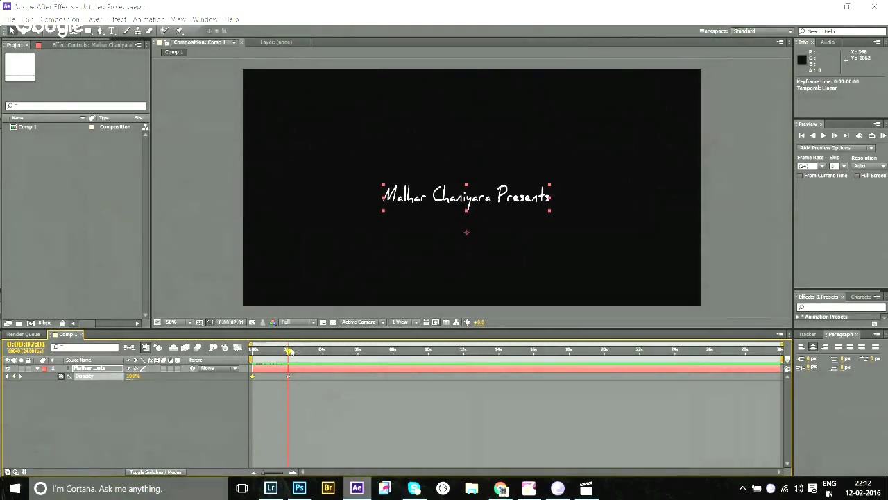
pyautogui.press('Home')
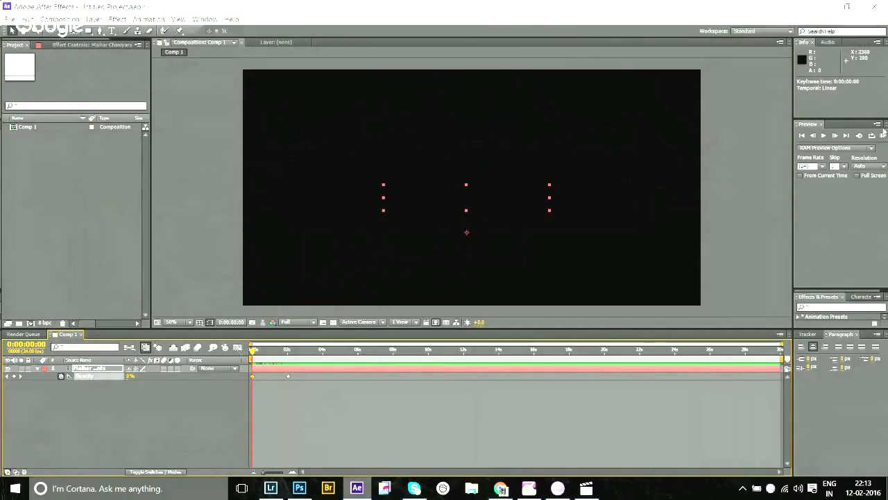
pyautogui.click(882, 135)
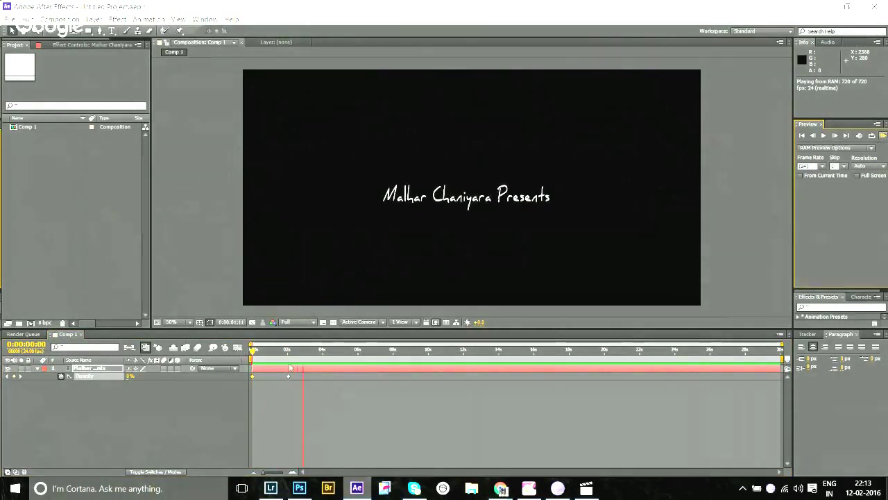
pyautogui.click(882, 137)
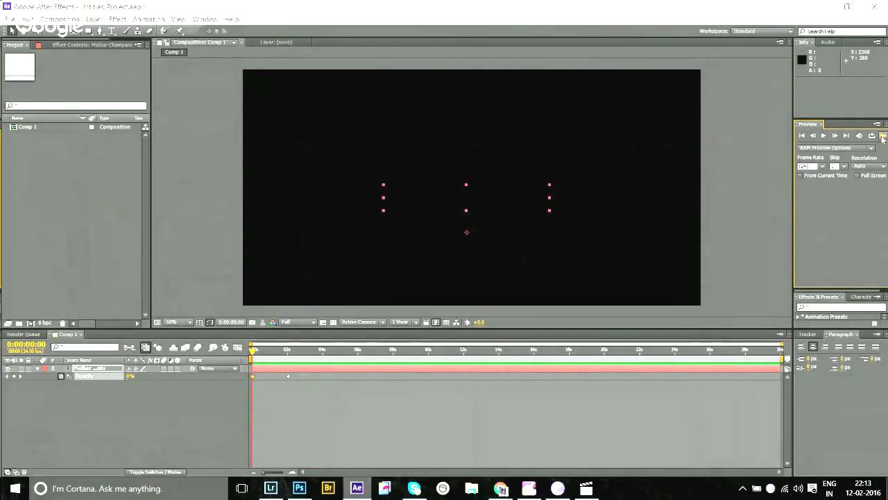
# Step: Move the title layer's second Opacity keyframe to 0:00:10:02 and play a RAM preview of the slower fade
pyautogui.moveTo(288, 376); pyautogui.dragTo(519, 375)
pyautogui.moveTo(452, 375); pyautogui.dragTo(430, 375)
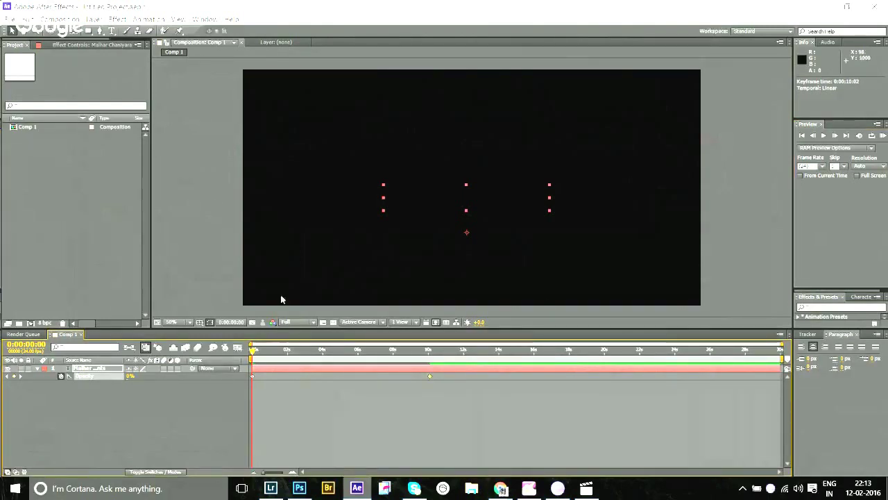
pyautogui.click(883, 136)
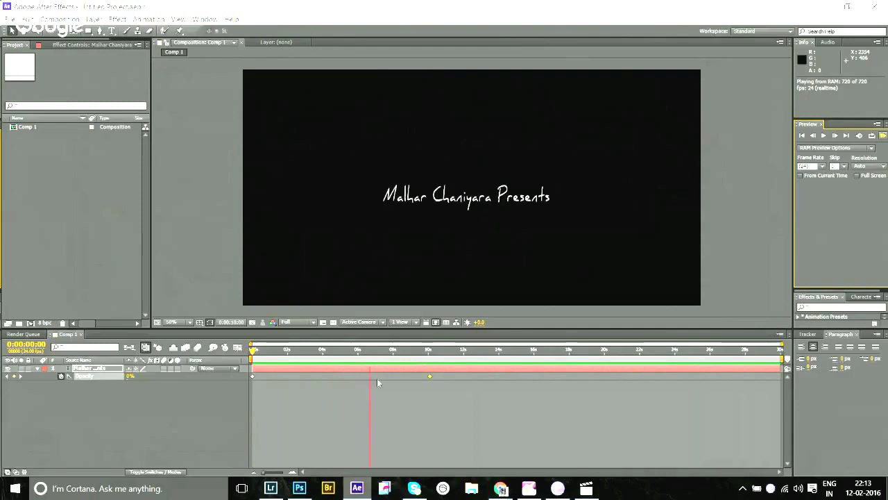
pyautogui.press('space')
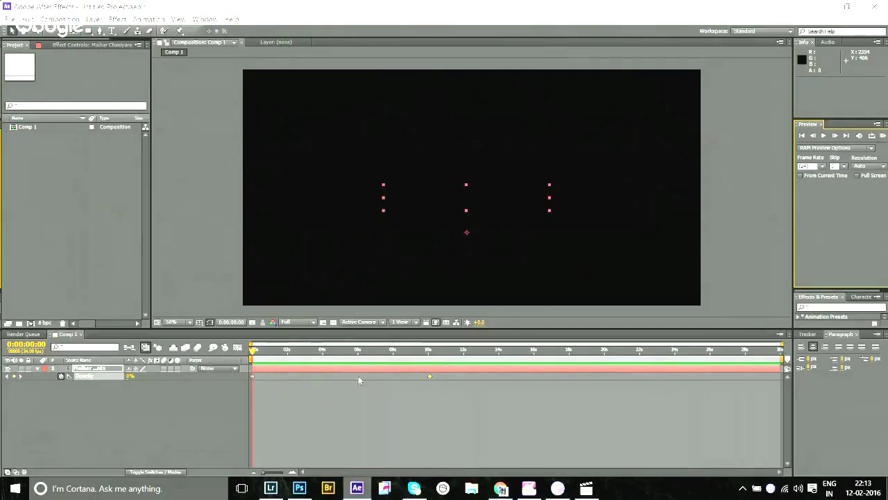
# Step: Move the title layer's second Opacity keyframe to 0:00:05:22 and play a RAM preview of the fade
pyautogui.click(356, 373)
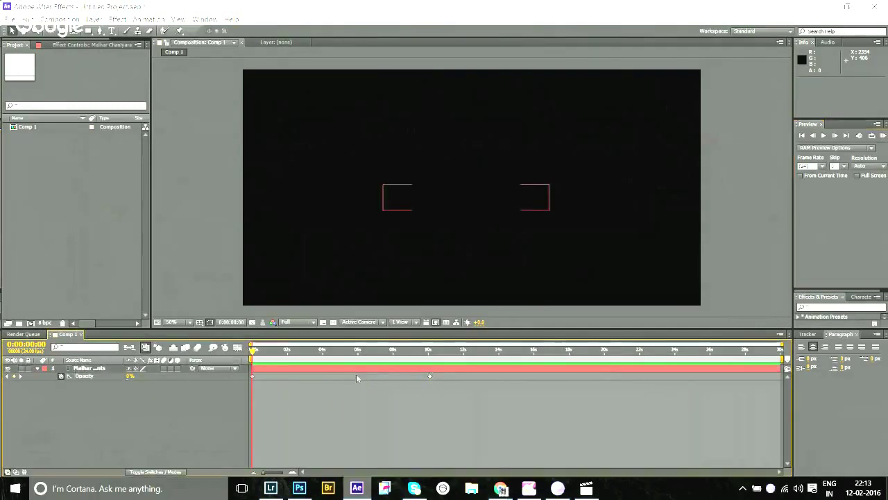
pyautogui.click(427, 376)
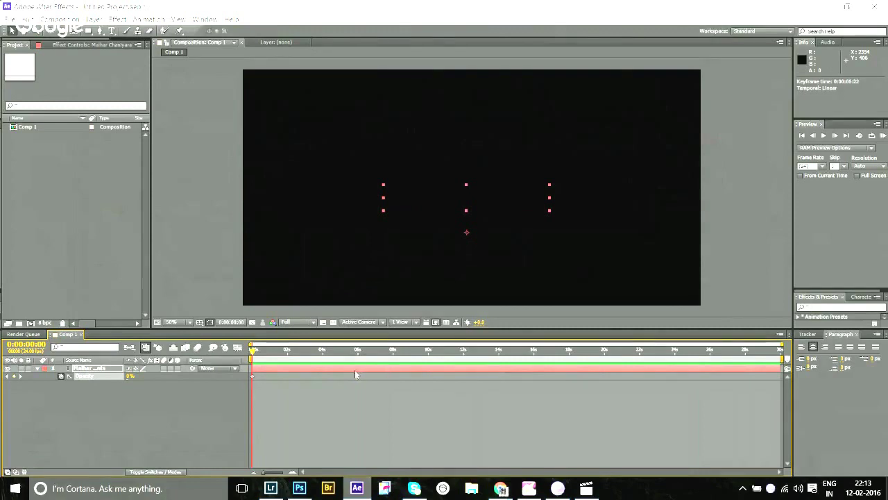
pyautogui.click(882, 135)
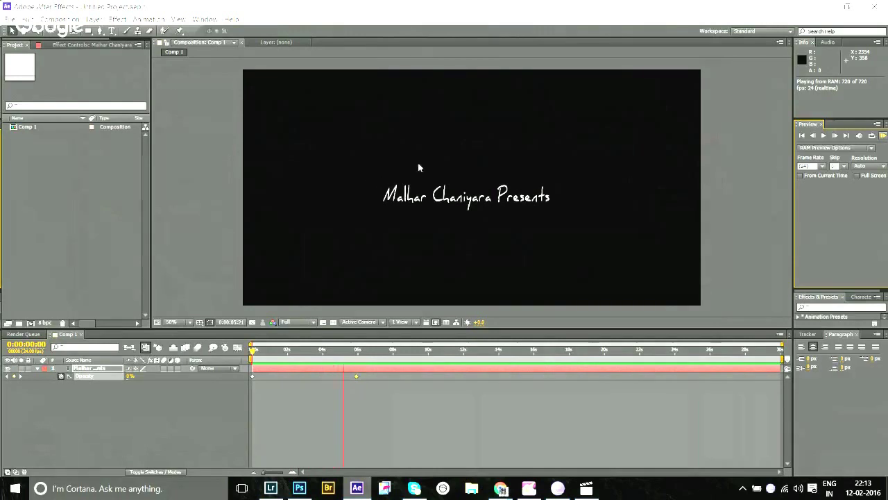
pyautogui.click(255, 376)
pyautogui.click(882, 135)
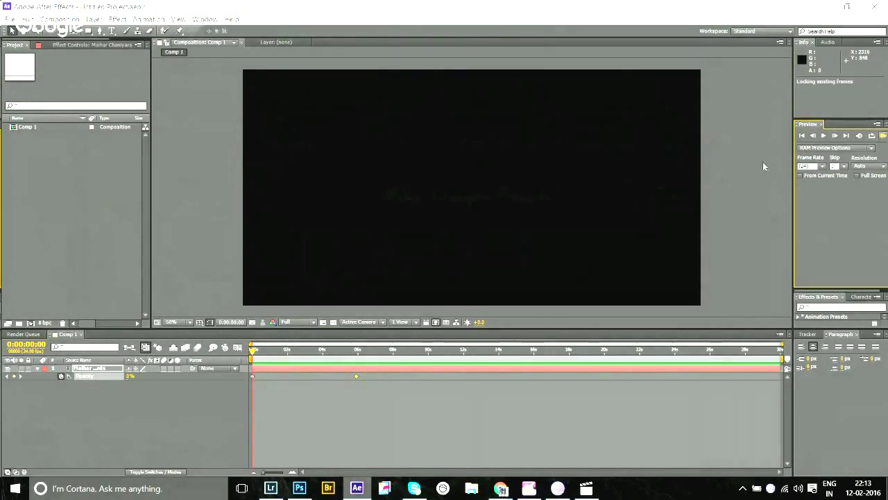
pyautogui.click(356, 376)
pyautogui.press('space')
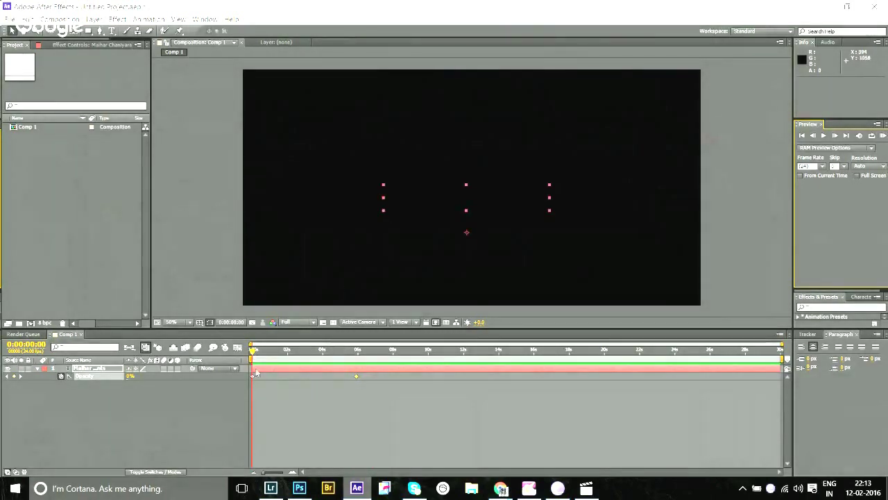
# Step: Select the title layer and reveal its Scale property in the timeline
pyautogui.click(93, 389)
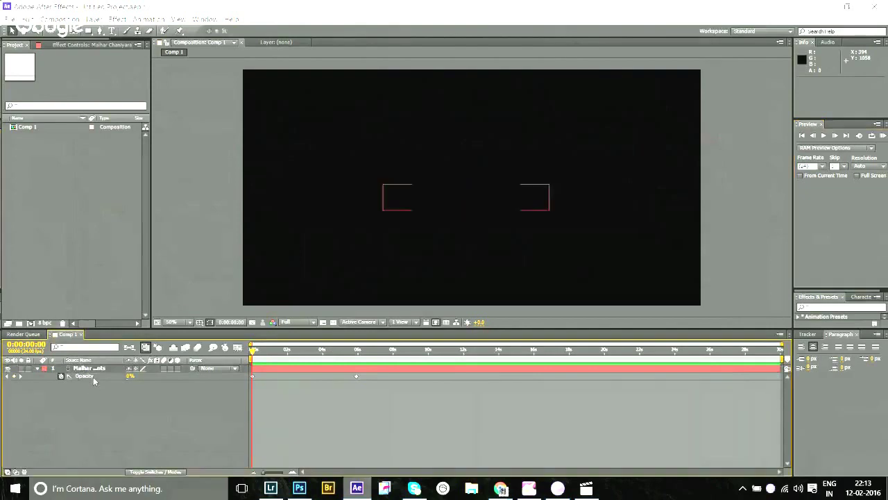
pyautogui.click(93, 377)
pyautogui.click(93, 391)
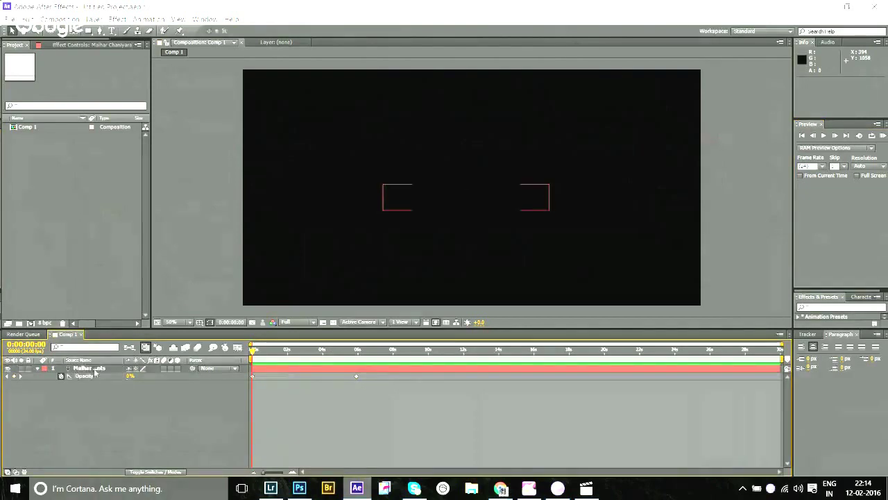
pyautogui.click(95, 370)
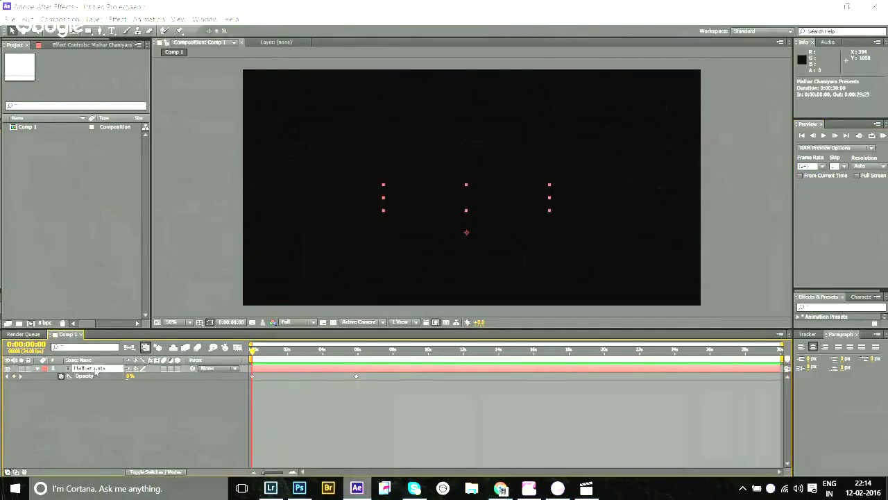
pyautogui.press('s')
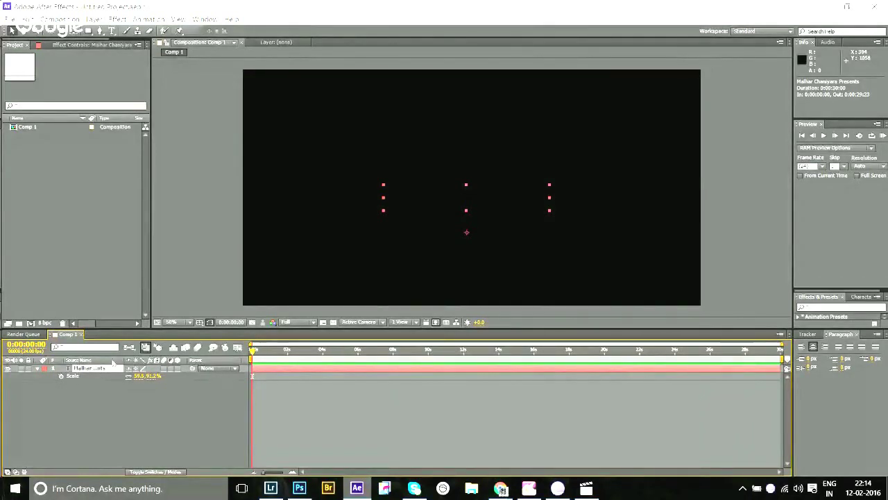
# Step: Enable keyframing for the title layer's Scale and place the resulting keyframe at 0:00:00:00
pyautogui.moveTo(252, 353); pyautogui.dragTo(358, 356)
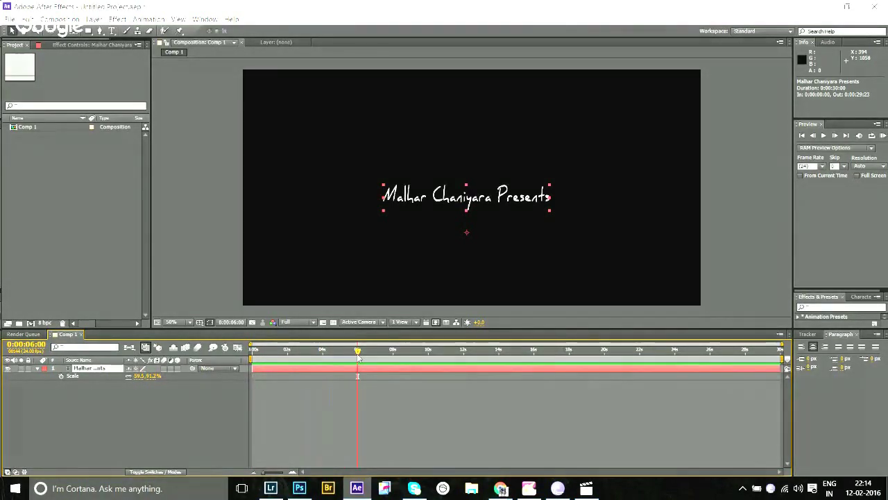
pyautogui.click(86, 390)
pyautogui.click(86, 375)
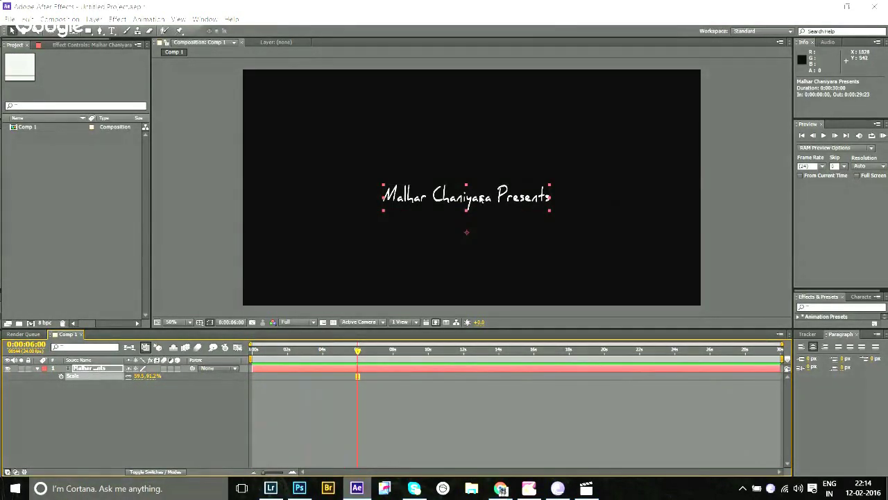
pyautogui.click(149, 389)
pyautogui.click(107, 376)
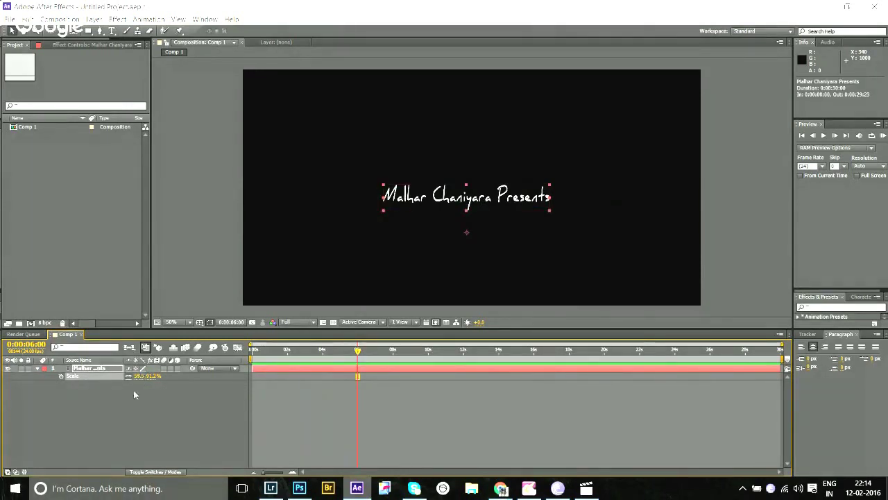
pyautogui.click(133, 390)
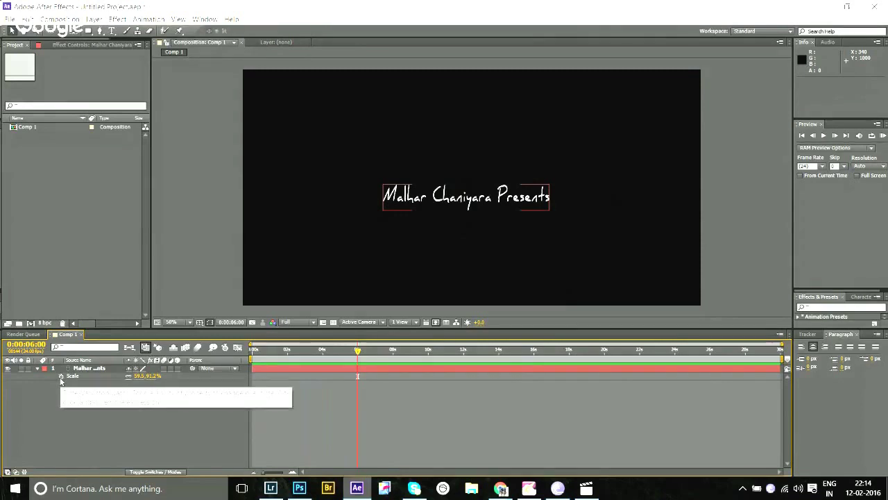
pyautogui.click(60, 376)
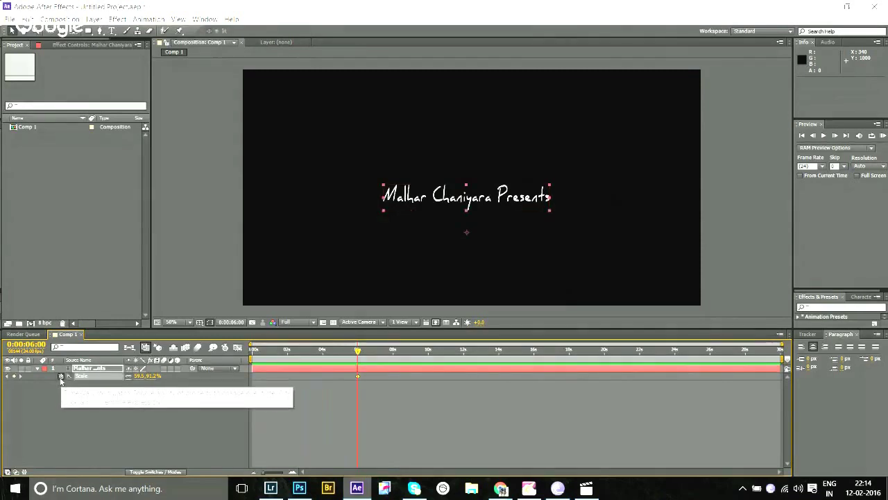
pyautogui.click(357, 377)
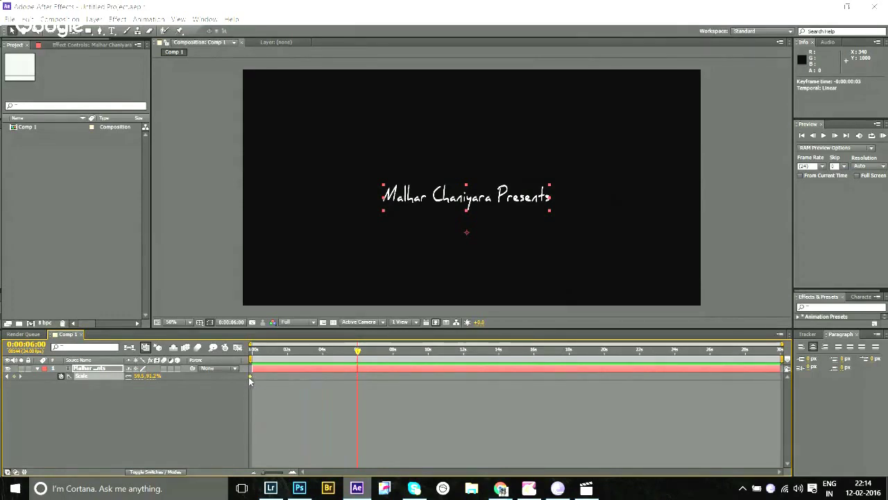
pyautogui.moveTo(253, 379); pyautogui.dragTo(252, 380)
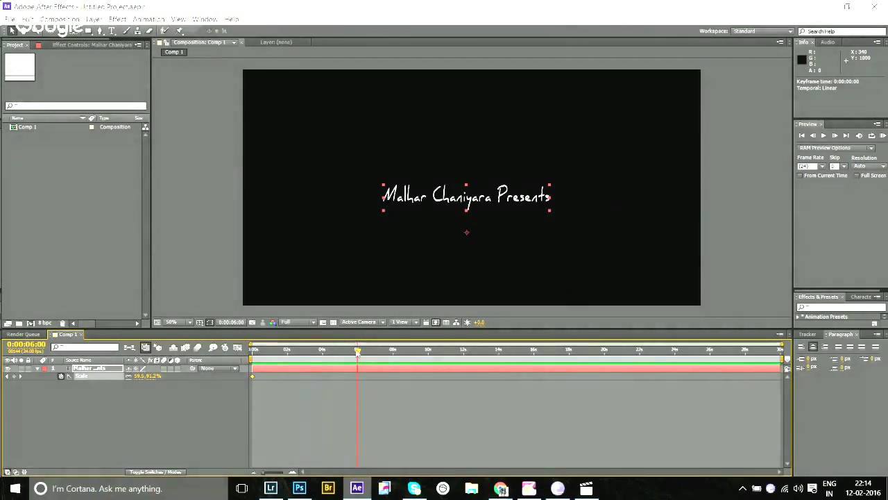
# Step: Add a second Scale keyframe at 0:00:02:23, enlarging the title to 122.5, 187.7%
pyautogui.moveTo(358, 351); pyautogui.dragTo(304, 354)
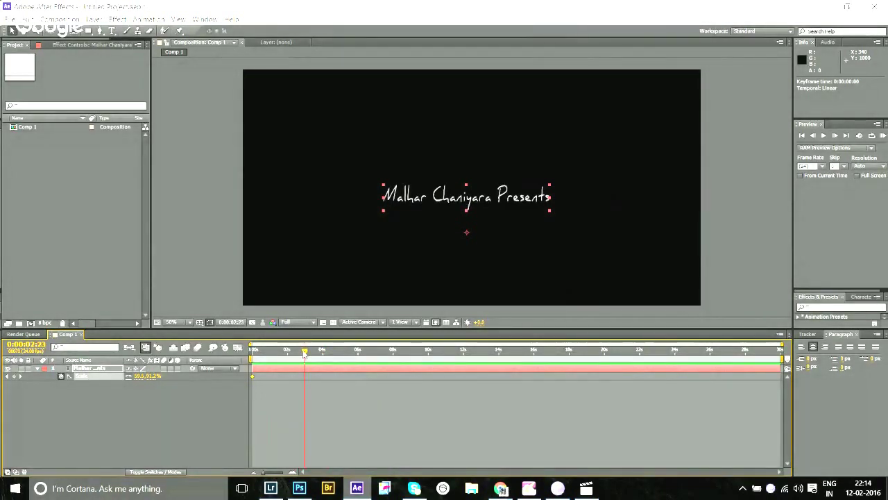
pyautogui.click(140, 376)
pyautogui.moveTo(140, 376); pyautogui.dragTo(172, 377)
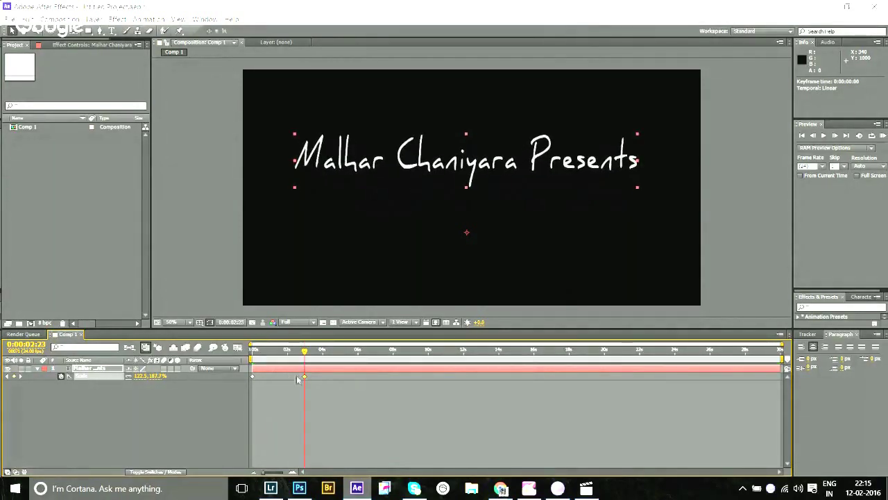
pyautogui.moveTo(303, 378)
pyautogui.click(167, 416)
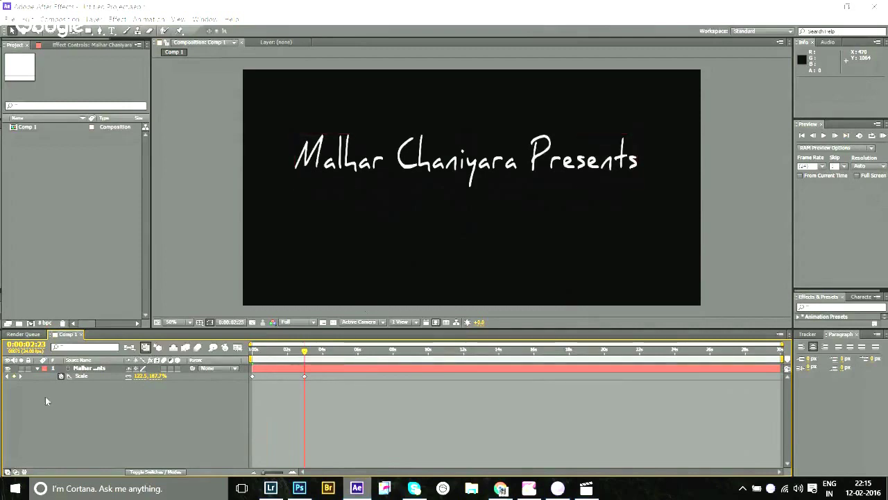
# Step: Reveal the title layer's Opacity property and move its 100% keyframe to 0:00:02:23
pyautogui.click(81, 376)
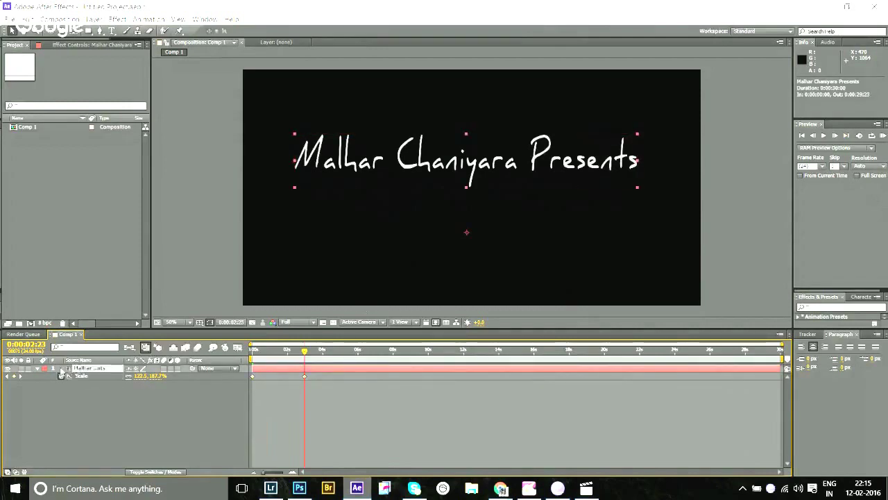
pyautogui.click(68, 368)
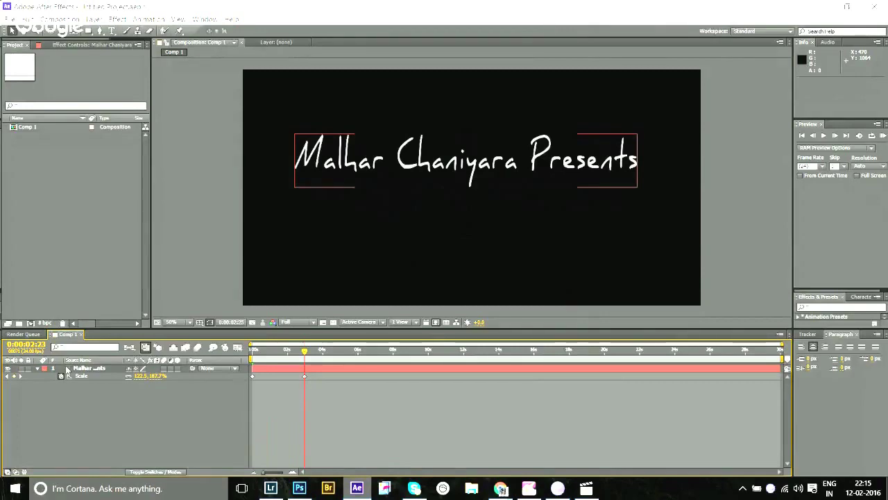
pyautogui.press('t')
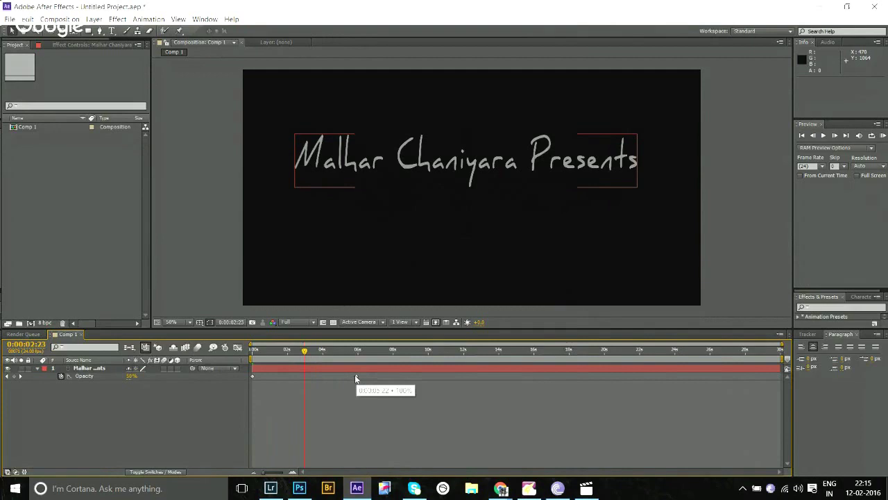
pyautogui.moveTo(355, 374); pyautogui.dragTo(302, 375)
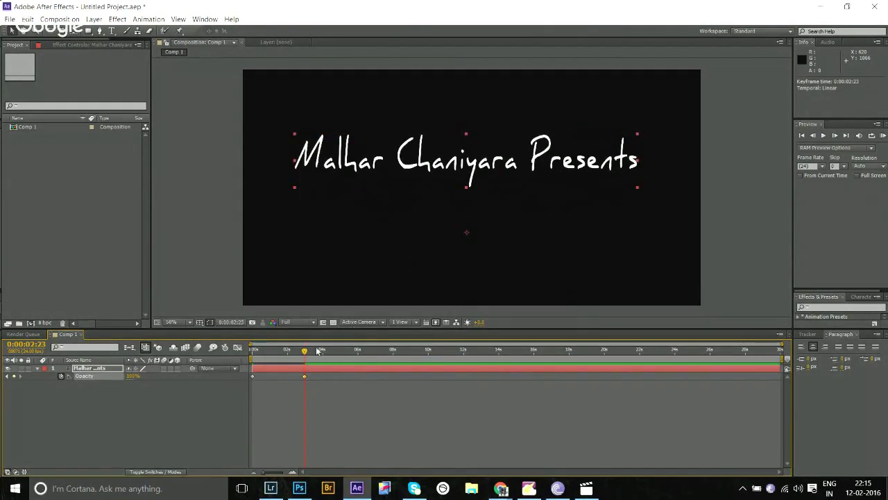
# Step: Return to 0:00:00:00 and play a RAM preview of the combined fade-in and scaling
pyautogui.moveTo(302, 354); pyautogui.dragTo(253, 349)
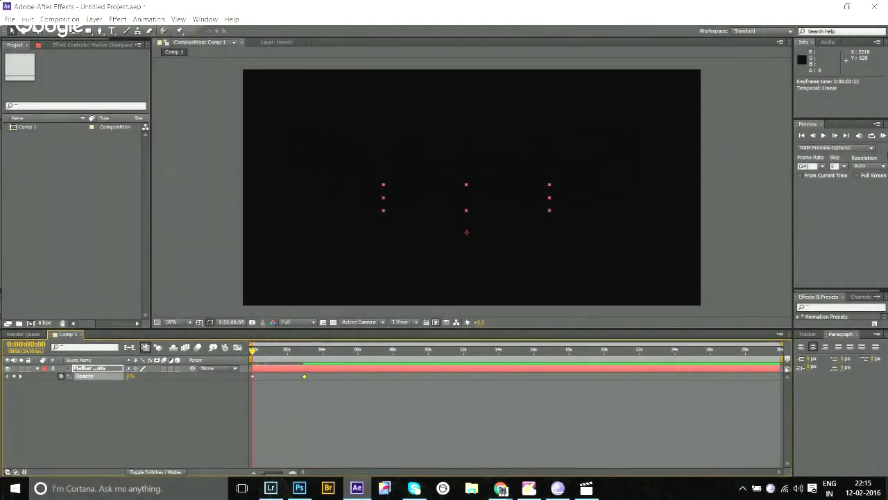
pyautogui.click(883, 136)
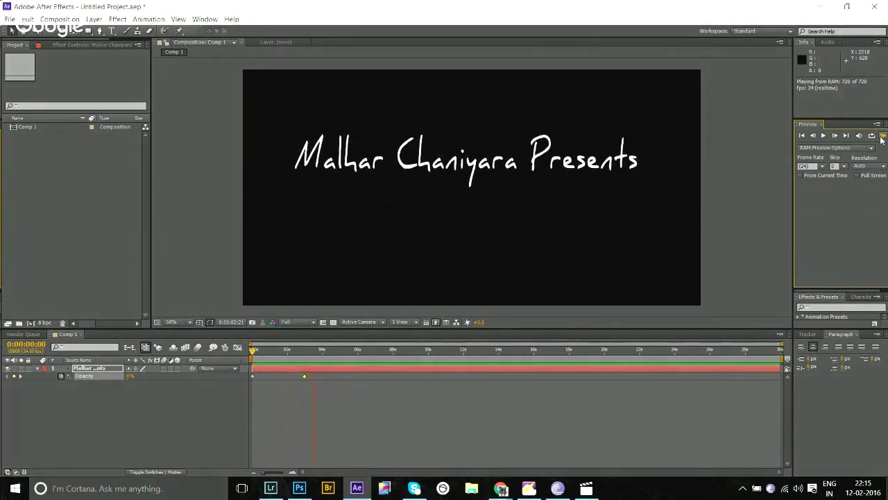
pyautogui.press('space')
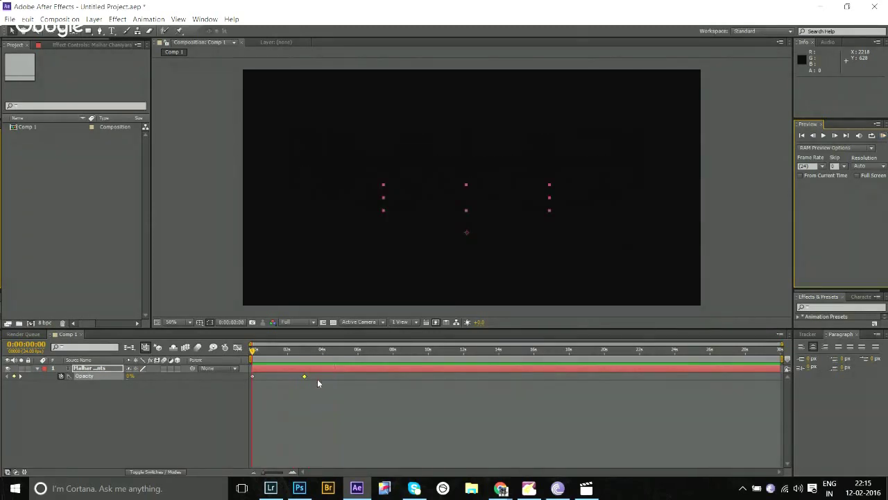
# Step: Add an Opacity keyframe of 0% to the title layer at 0:00:03:01 and play a RAM preview
pyautogui.moveTo(252, 350); pyautogui.dragTo(304, 352)
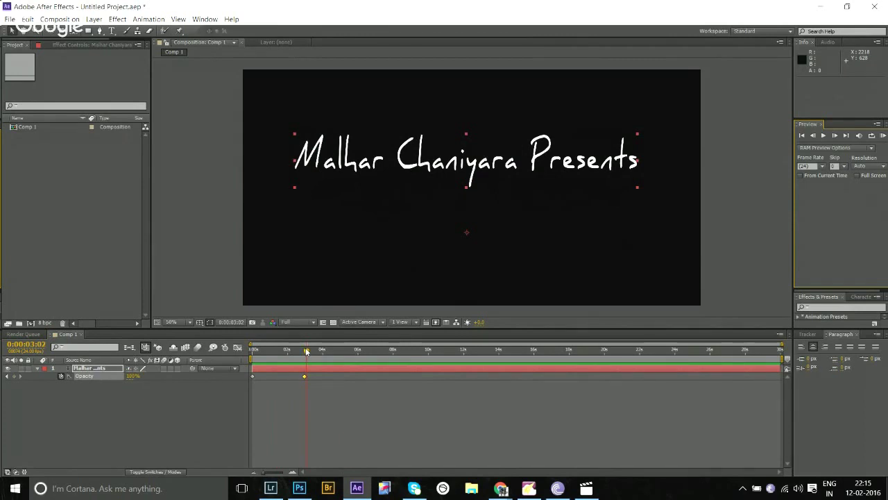
pyautogui.moveTo(307, 352)
pyautogui.mouseDown()
pyautogui.moveTo(740, 366)
pyautogui.moveTo(306, 346)
pyautogui.mouseUp()
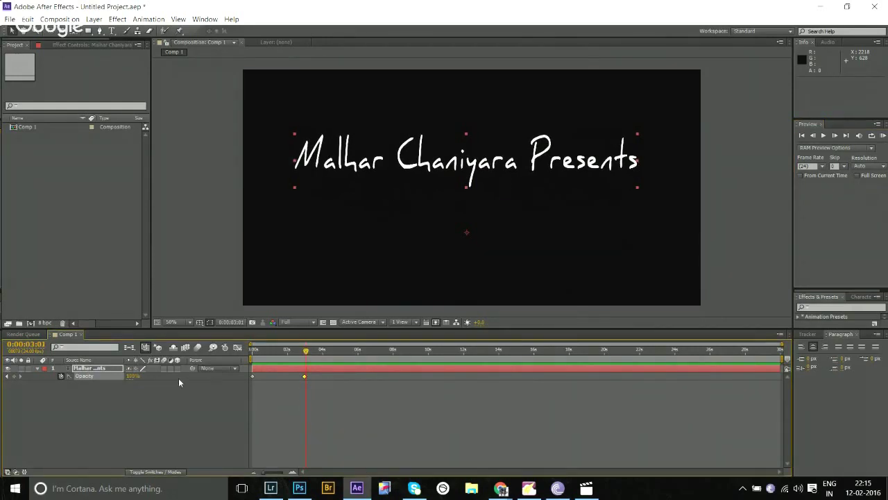
pyautogui.click(134, 376)
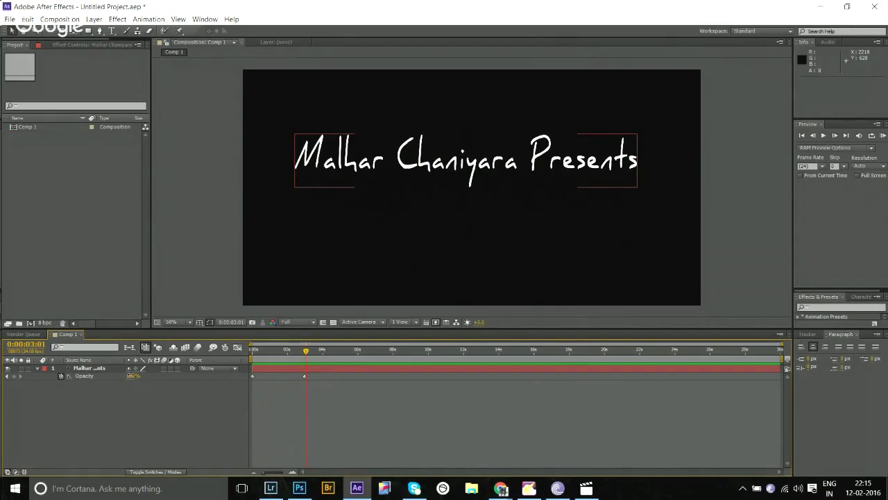
pyautogui.write('0')
pyautogui.press('Return')
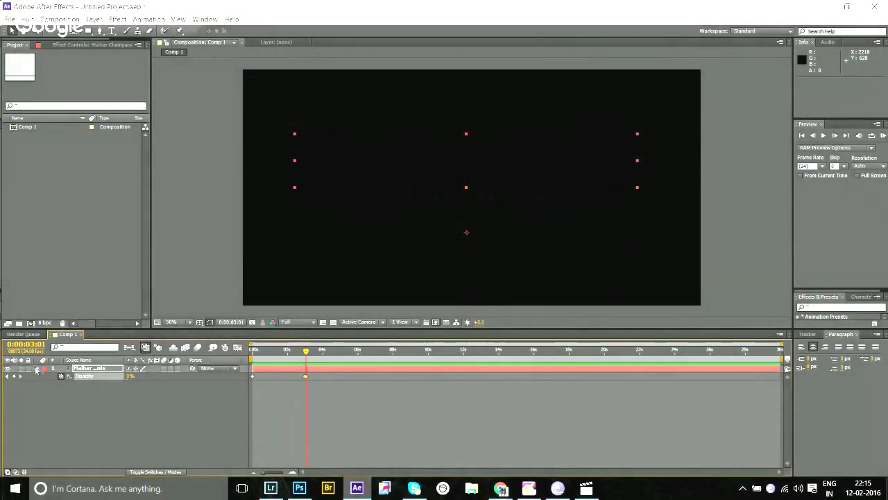
pyautogui.click(883, 136)
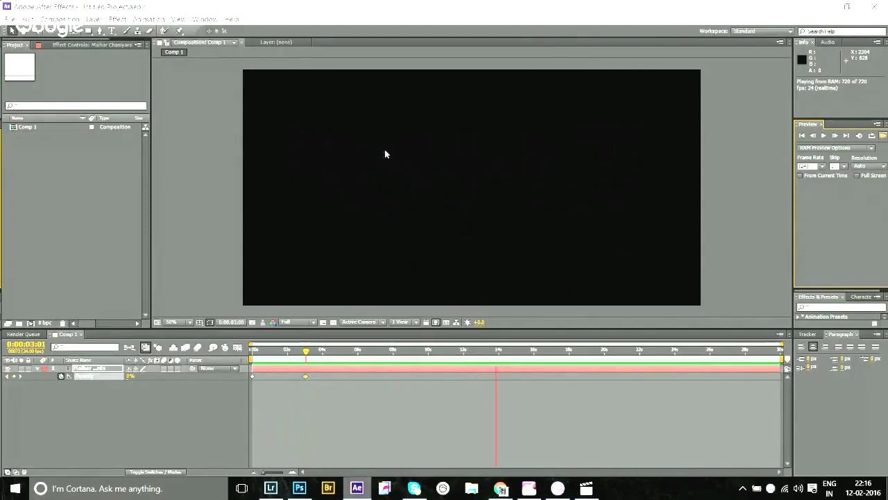
pyautogui.click(305, 376)
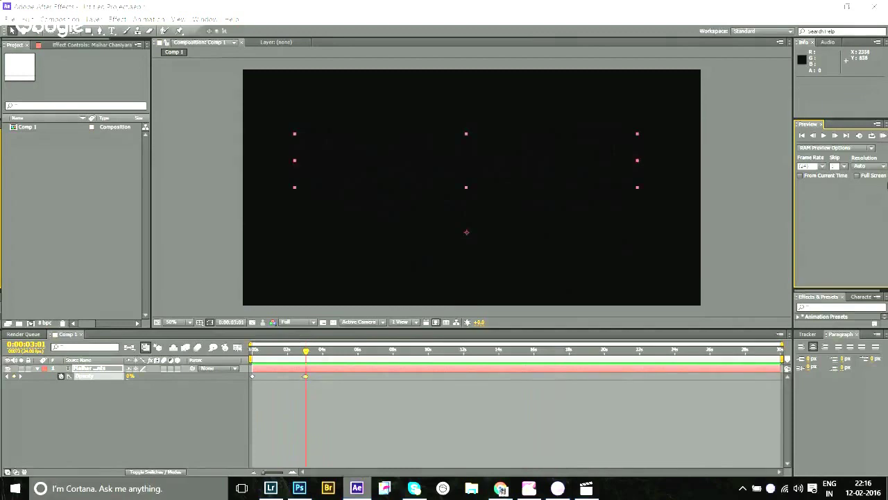
pyautogui.click(77, 394)
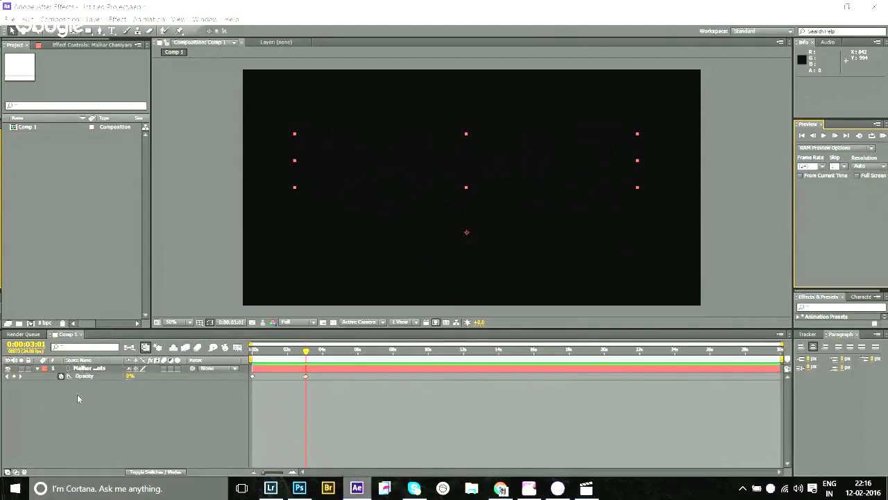
pyautogui.click(501, 487)
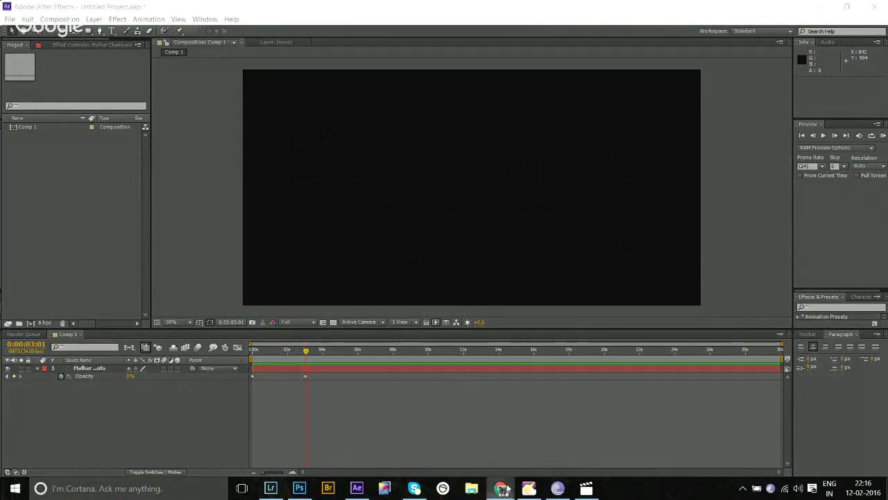
pyautogui.moveTo(501, 488)
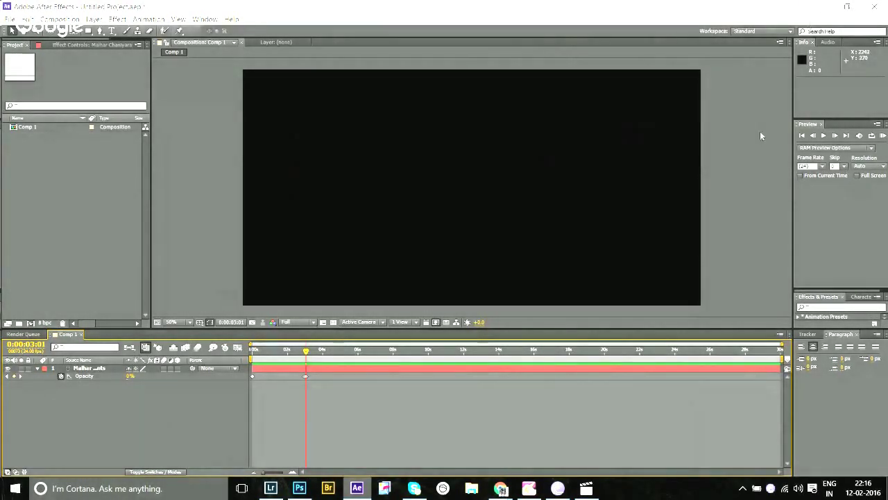
pyautogui.click(760, 131)
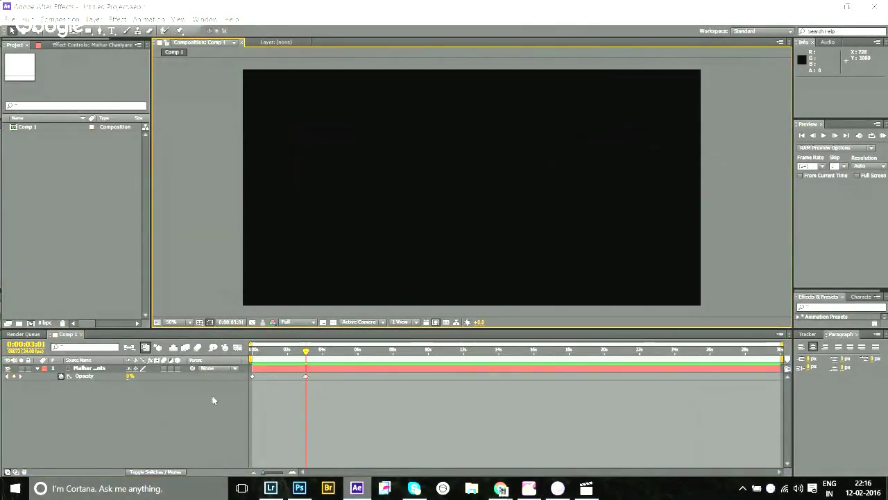
pyautogui.click(83, 376)
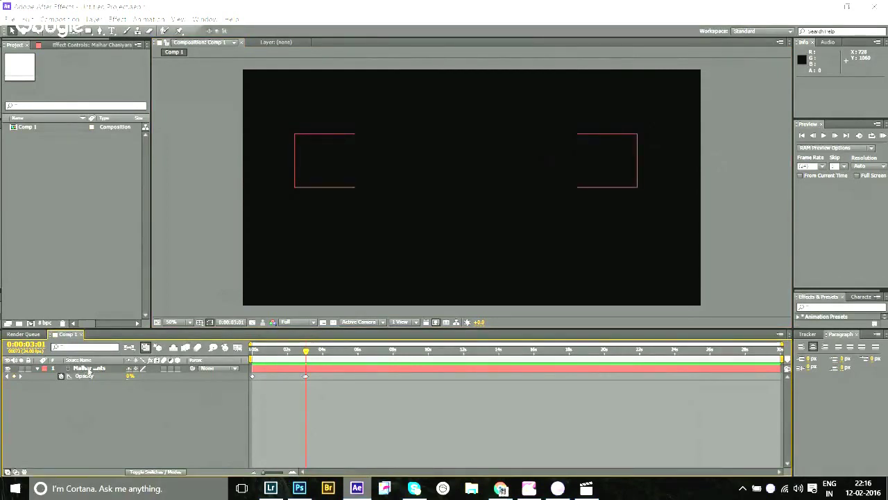
pyautogui.click(88, 368)
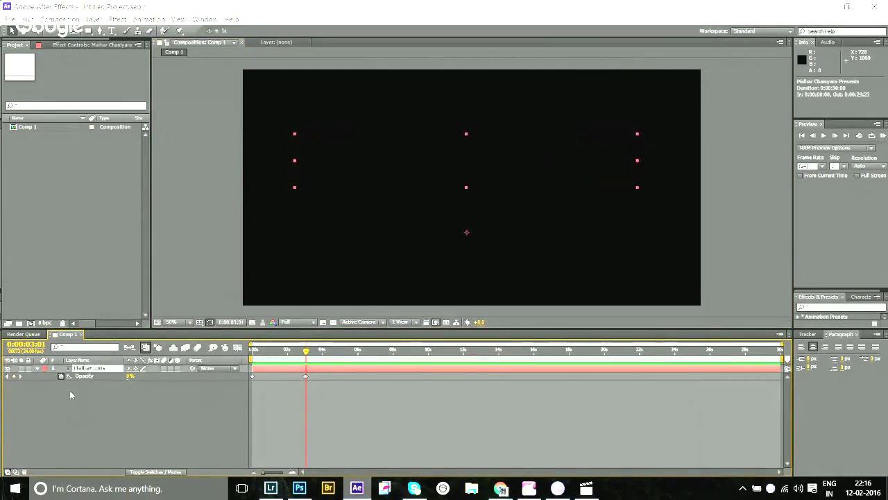
pyautogui.click(71, 412)
pyautogui.click(91, 376)
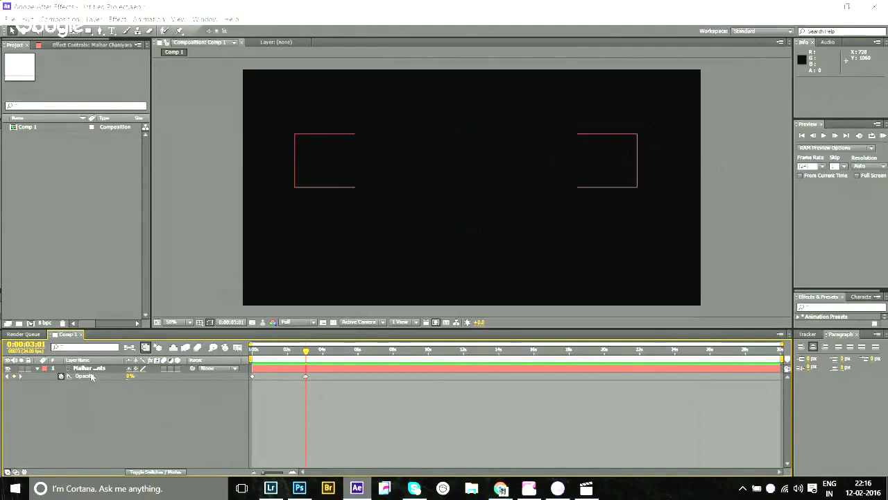
pyautogui.click(88, 369)
pyautogui.click(64, 83)
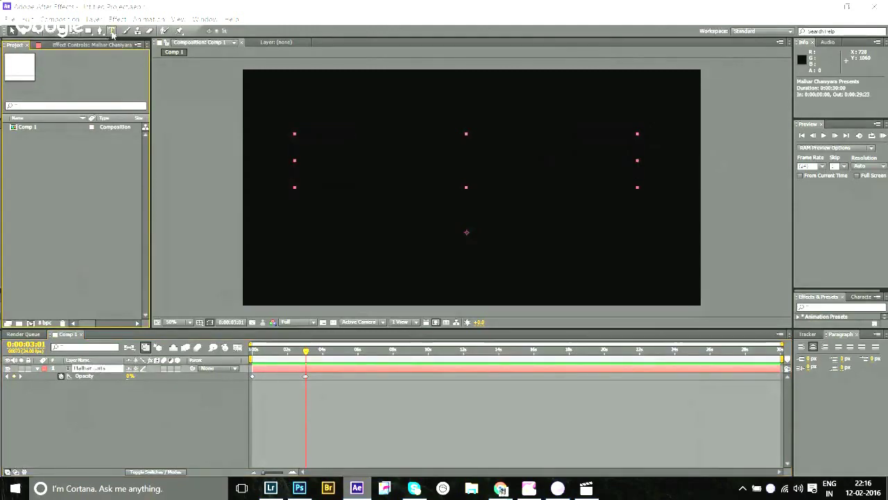
# Step: Create a paragraph text layer across the middle of the composition with the title "Tikona Fort Timelaps"
pyautogui.click(111, 31)
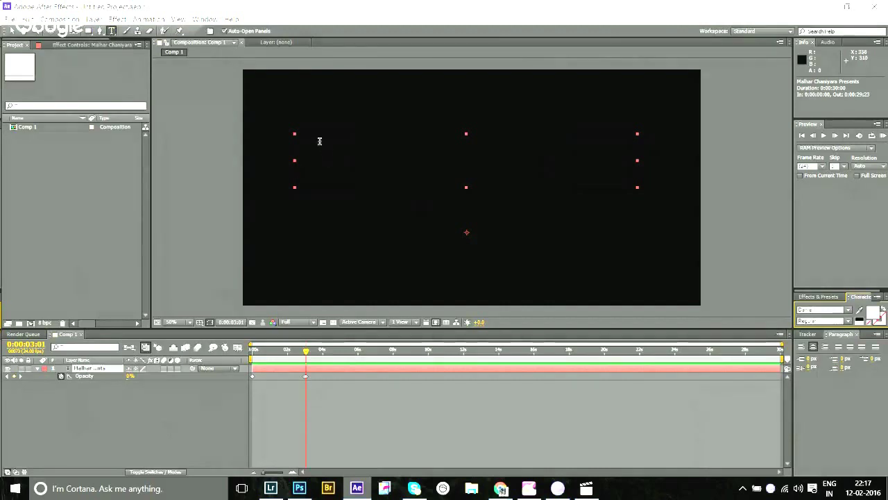
pyautogui.moveTo(296, 106); pyautogui.dragTo(660, 260)
pyautogui.write('T')
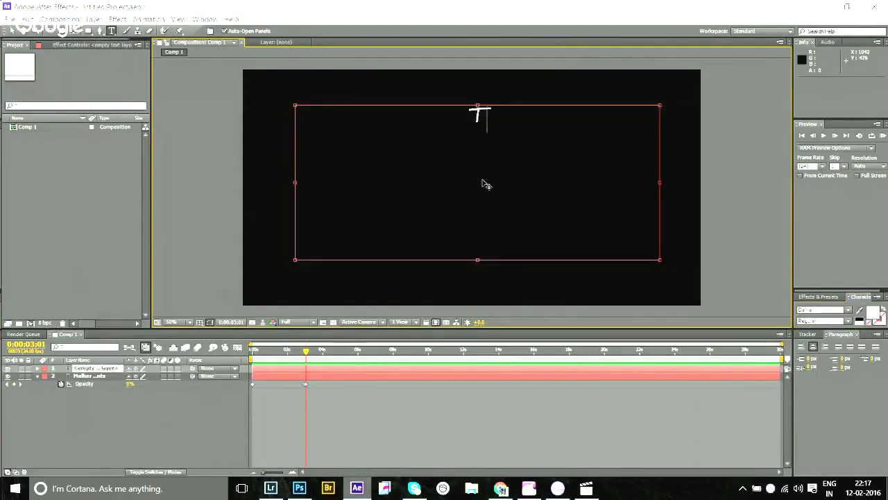
pyautogui.write('ikona For')
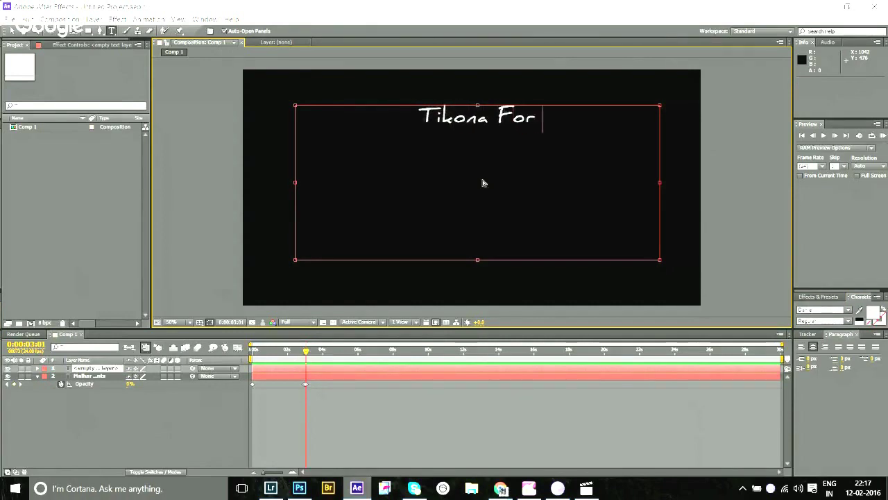
pyautogui.write('t Timelaps')
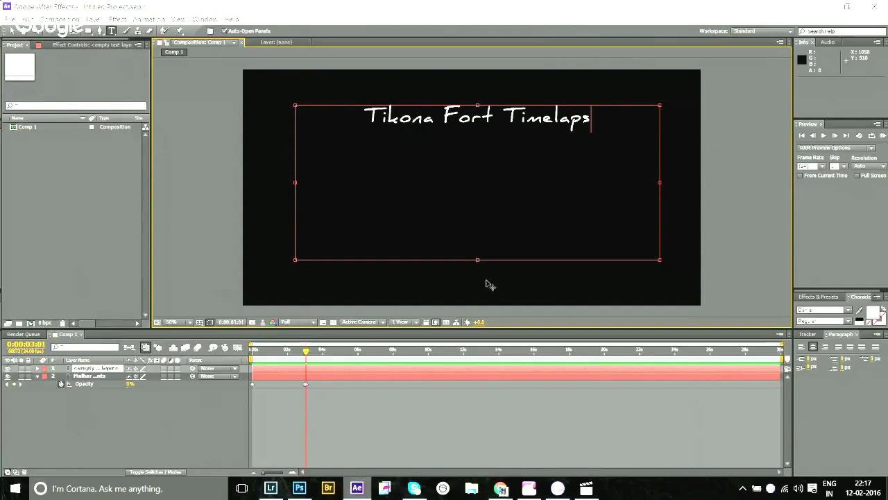
# Step: Shrink the new title's text box to a single line and move it down to position 1012.0, 810.0
pyautogui.moveTo(477, 259); pyautogui.dragTo(478, 139)
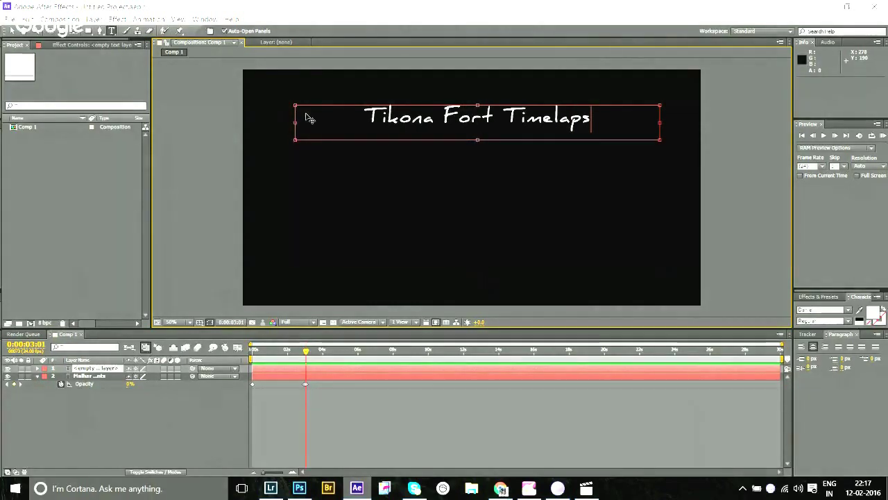
pyautogui.moveTo(311, 120); pyautogui.dragTo(305, 191)
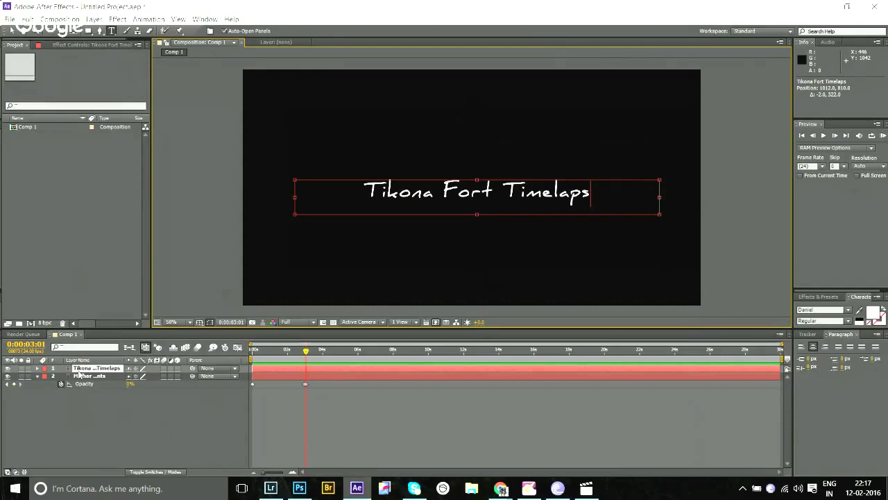
pyautogui.write('o')
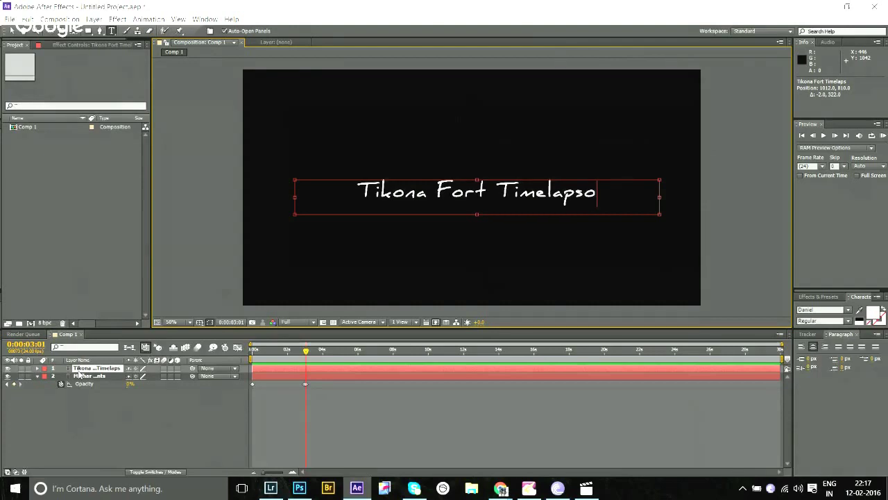
pyautogui.press('BackSpace')
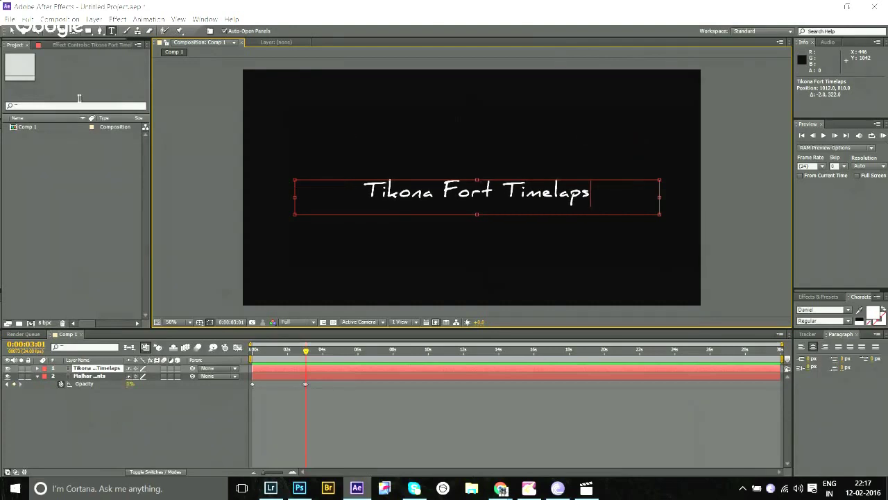
pyautogui.click(12, 32)
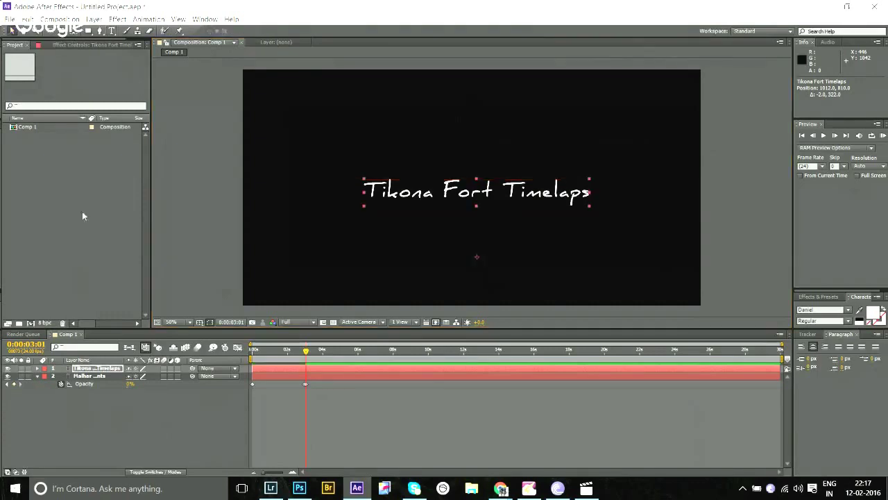
# Step: Try to fade in the Tikona Fort Timelaps title with Opacity 0% at 0:00:03:01 and 100% at 0:00:06:01
pyautogui.click(64, 371)
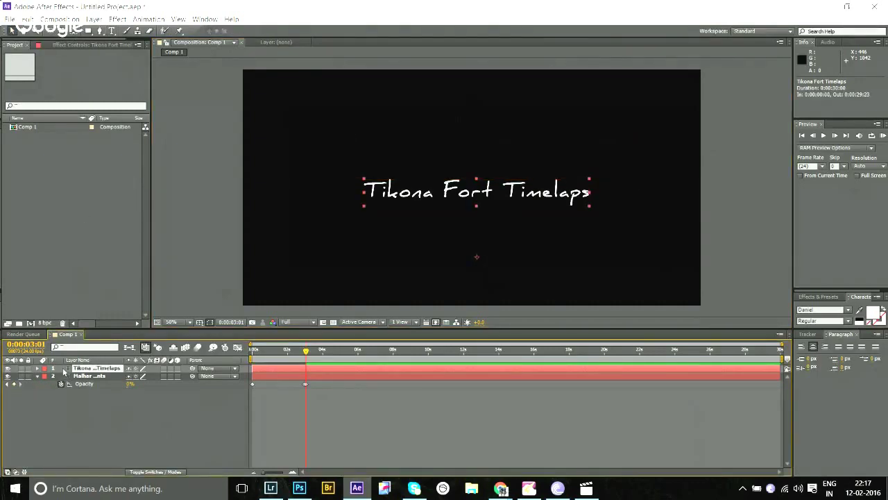
pyautogui.press('t')
pyautogui.hotkey('alt', 'shift', 't')
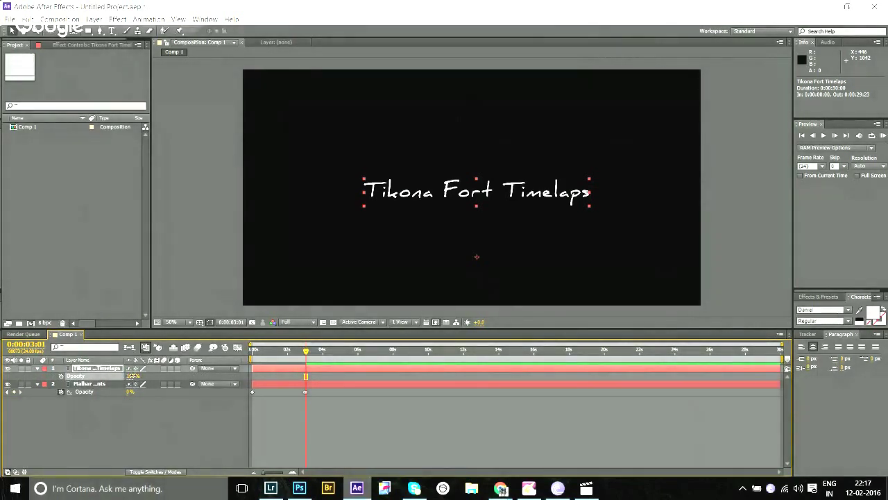
pyautogui.moveTo(133, 378); pyautogui.dragTo(26, 374)
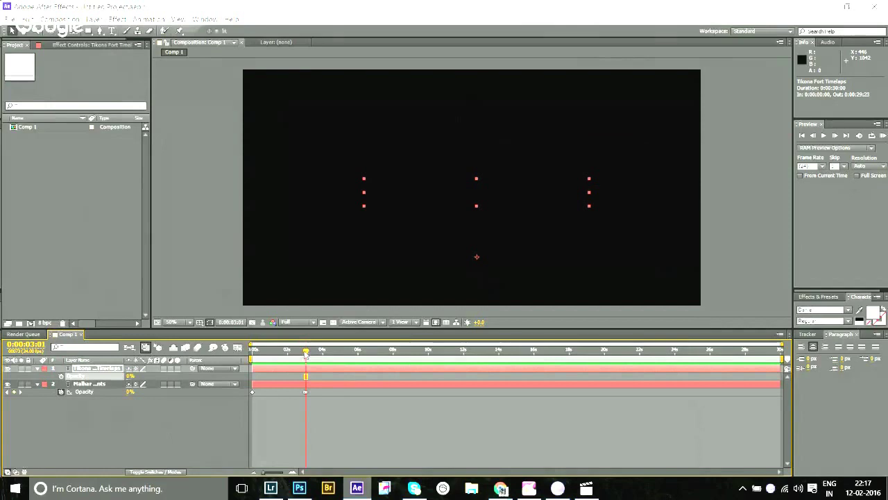
pyautogui.moveTo(306, 352); pyautogui.dragTo(358, 355)
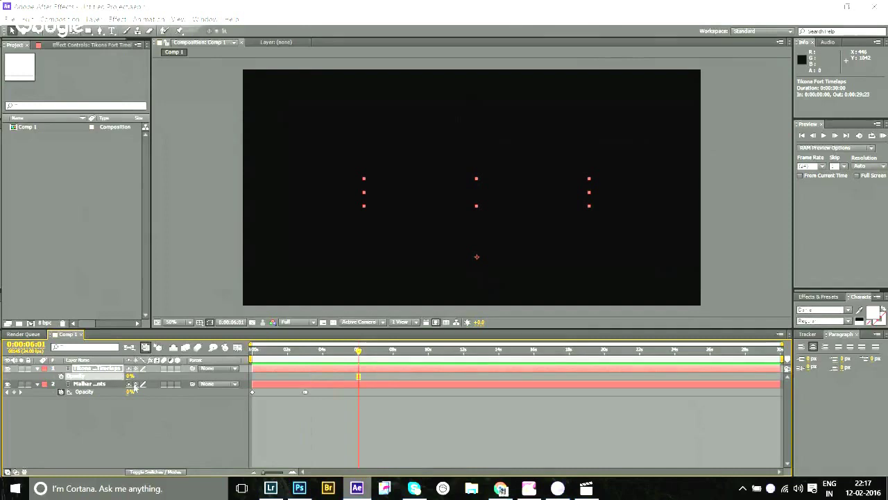
pyautogui.moveTo(130, 376); pyautogui.dragTo(221, 379)
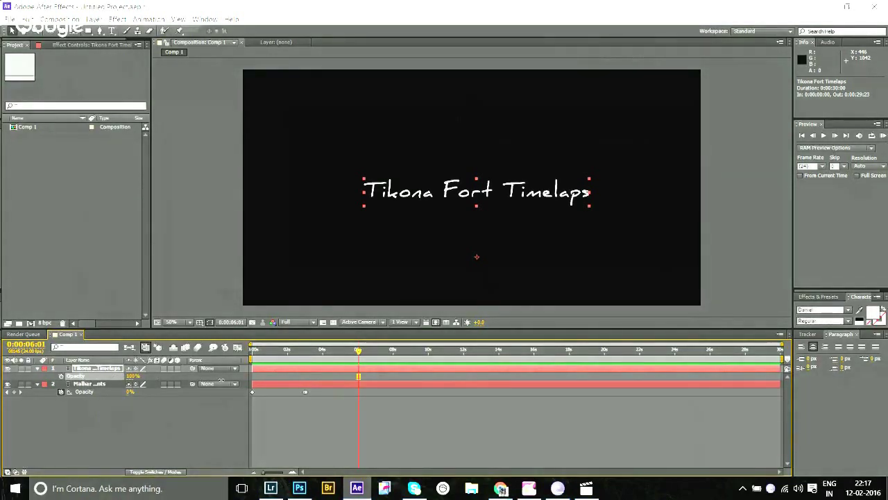
pyautogui.click(124, 430)
# Step: Reveal the Tikona Fort Timelaps layer's Scale property and enlarge the title to 157.0, 157.0% at 0:00:06:00
pyautogui.click(89, 369)
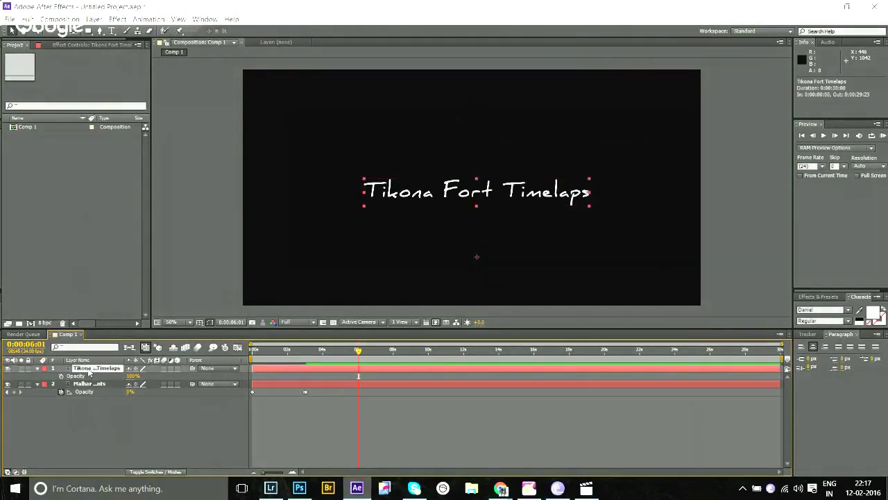
pyautogui.press('s')
pyautogui.moveTo(359, 351); pyautogui.dragTo(312, 351)
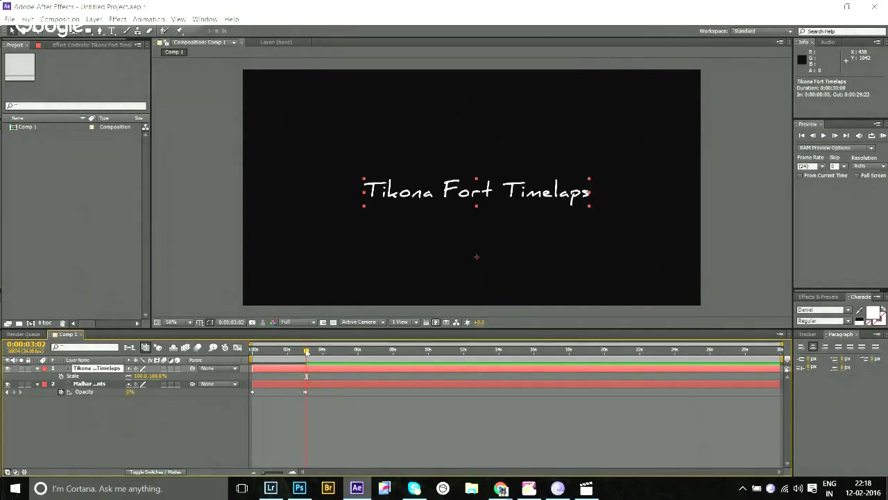
pyautogui.click(147, 375)
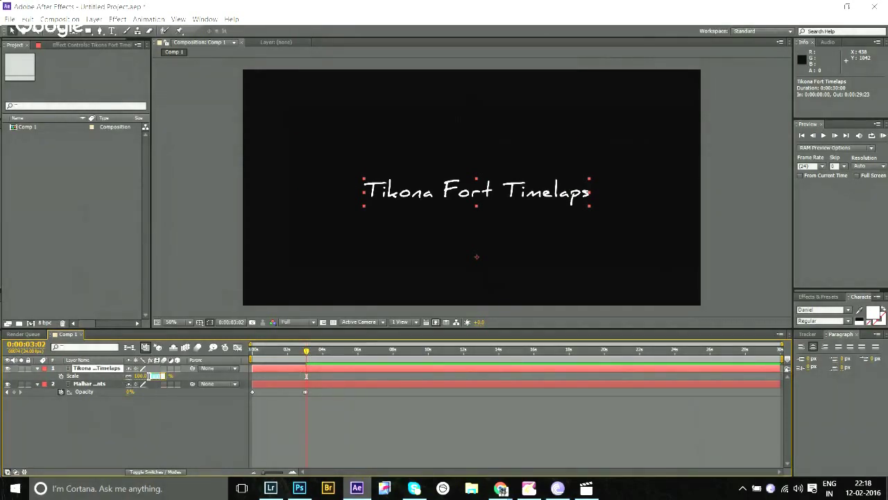
pyautogui.click(144, 411)
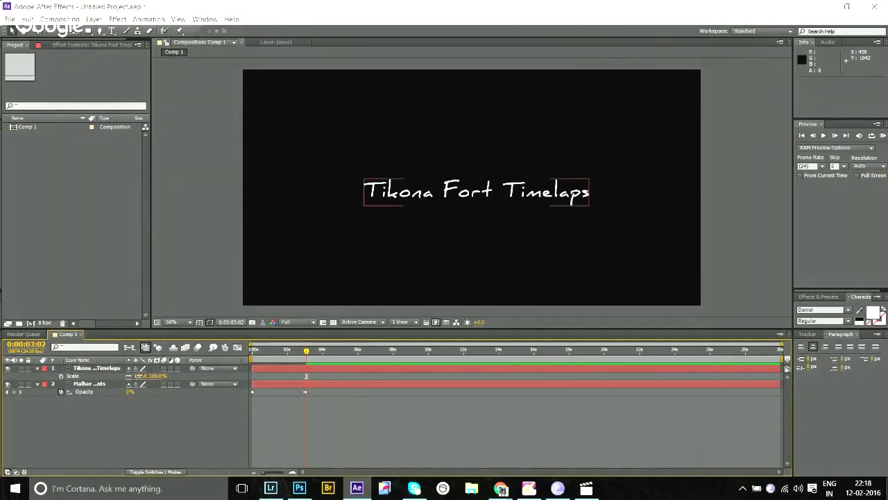
pyautogui.press('Return')
pyautogui.moveTo(141, 375); pyautogui.dragTo(138, 375)
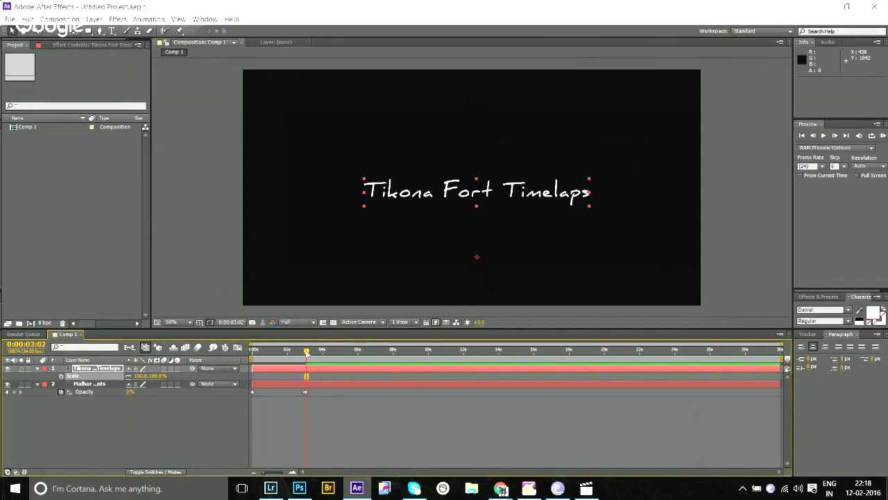
pyautogui.moveTo(306, 351); pyautogui.dragTo(358, 352)
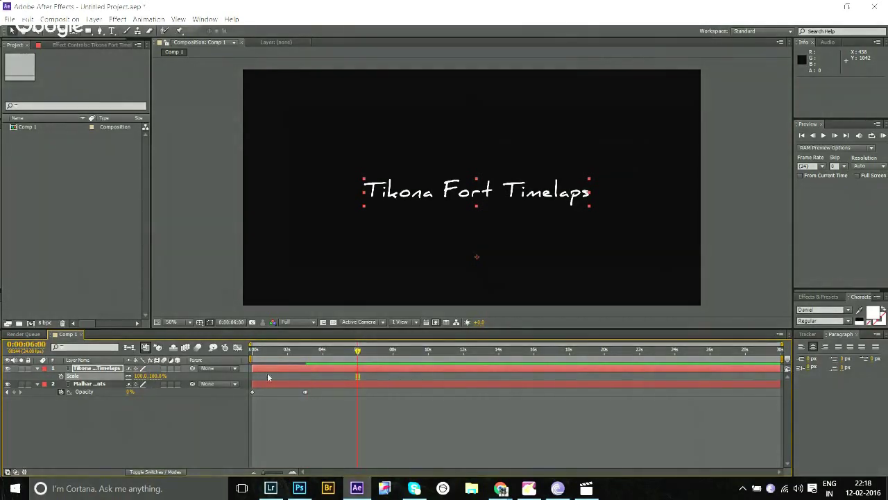
pyautogui.moveTo(147, 375); pyautogui.dragTo(172, 375)
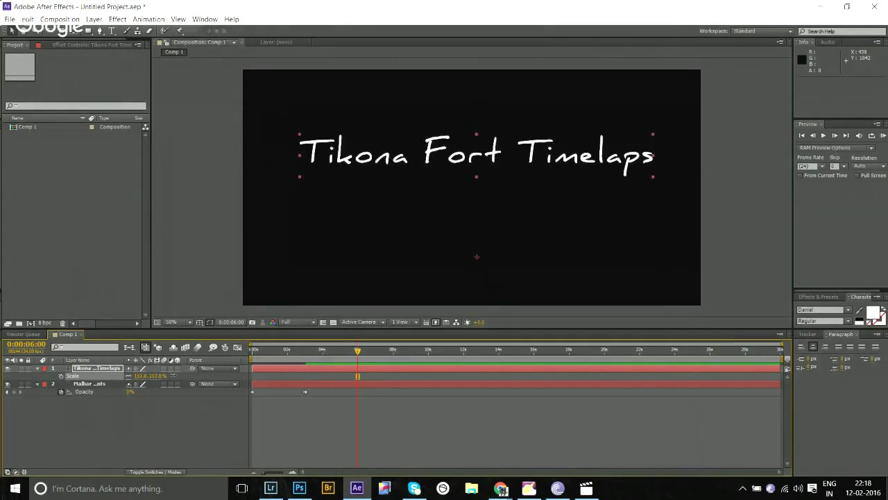
# Step: Play a RAM preview of the composition to check both titles, and stop it
pyautogui.click(882, 137)
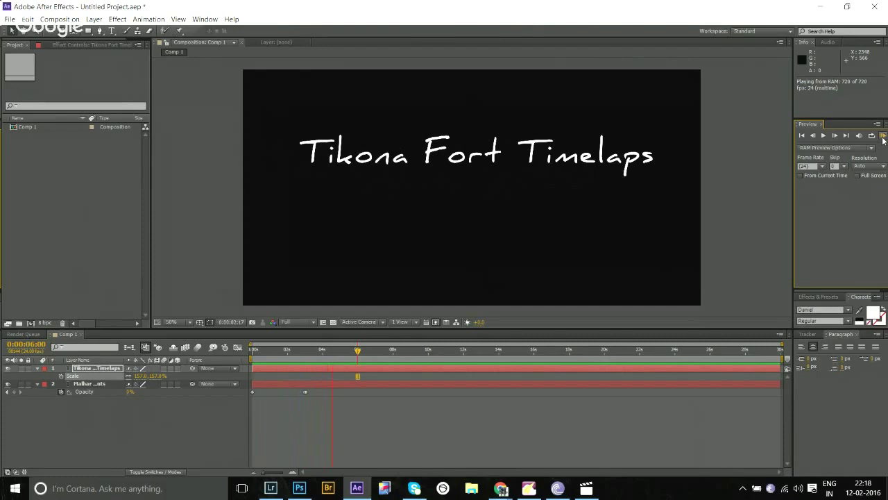
pyautogui.click(878, 136)
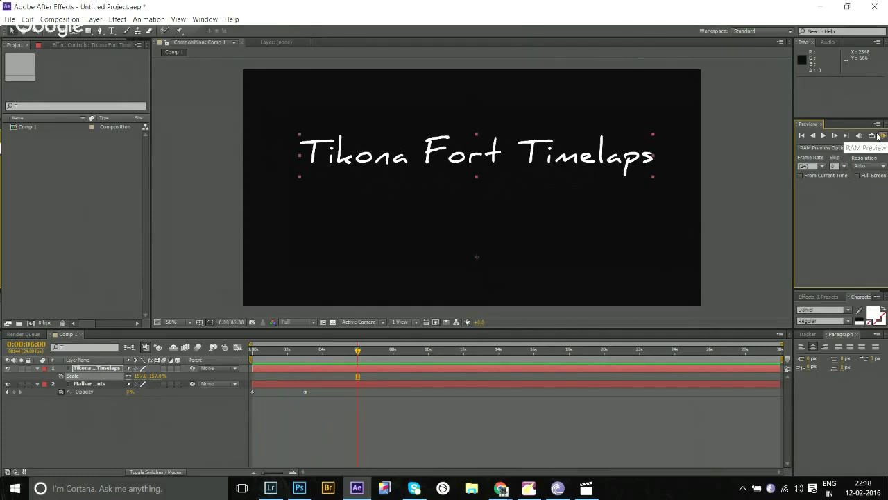
pyautogui.click(882, 136)
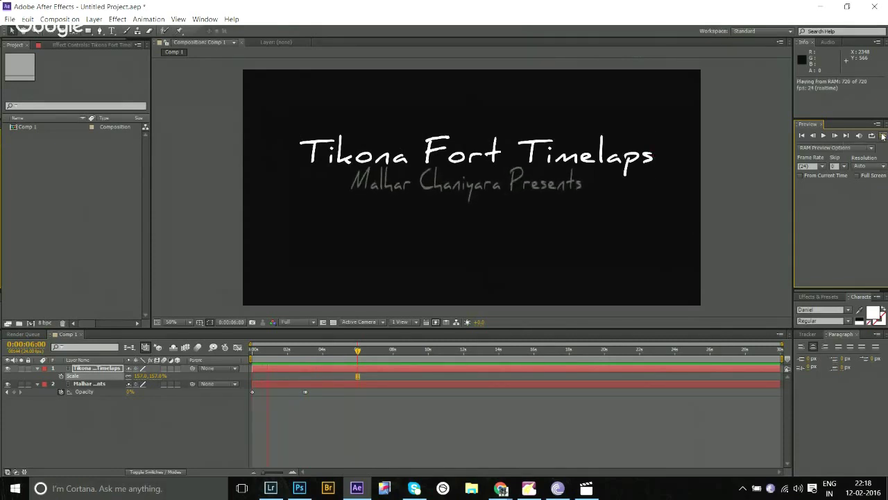
pyautogui.click(729, 157)
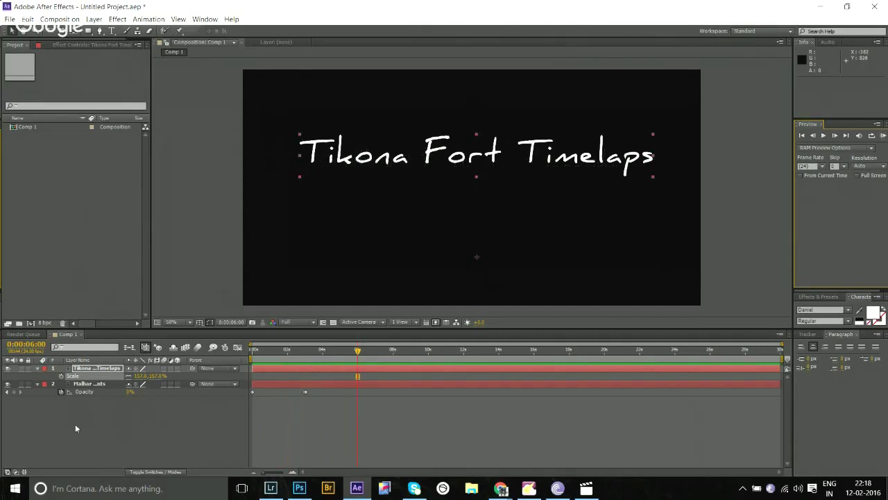
# Step: Reveal the Tikona Fort Timelaps layer's Opacity and set it to 0% at 0:00:00:00
pyautogui.click(88, 401)
pyautogui.click(93, 368)
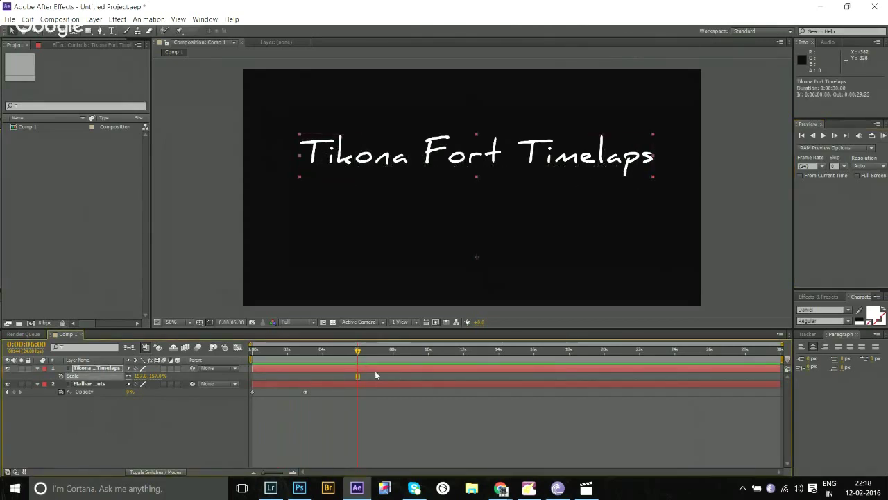
pyautogui.moveTo(358, 350); pyautogui.dragTo(247, 356)
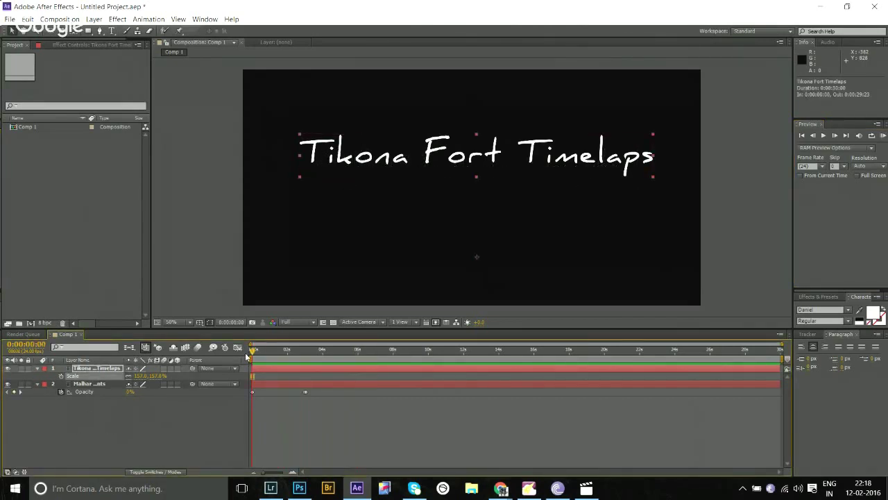
pyautogui.click(95, 414)
pyautogui.click(78, 376)
pyautogui.click(91, 417)
pyautogui.press('t')
pyautogui.click(78, 376)
pyautogui.moveTo(130, 376); pyautogui.dragTo(62, 376)
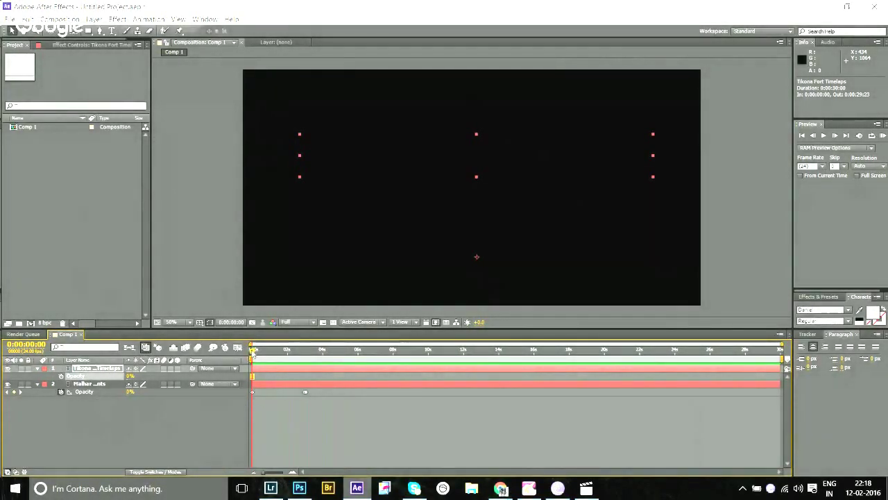
# Step: Try to set the Tikona Fort Timelaps layer's Opacity to 0% at 0:00:03:02 without keyframing
pyautogui.moveTo(305, 351); pyautogui.dragTo(306, 354)
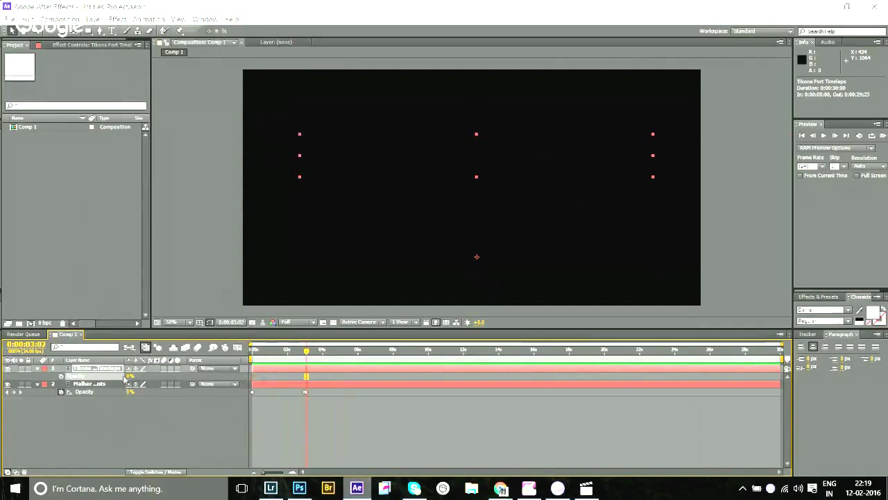
pyautogui.moveTo(129, 376); pyautogui.dragTo(127, 376)
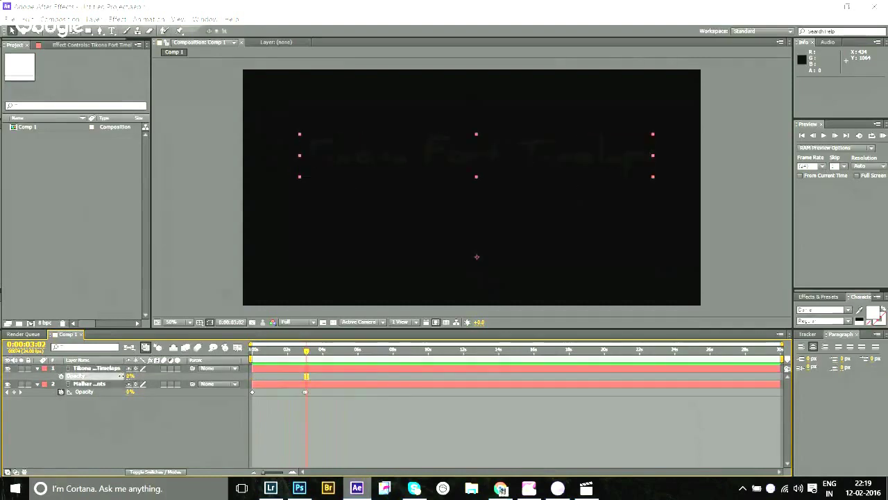
pyautogui.click(75, 375)
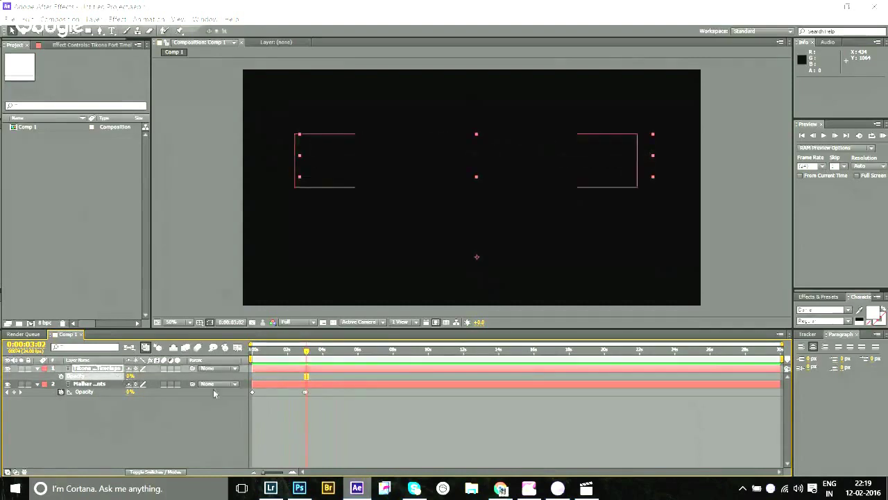
pyautogui.click(135, 434)
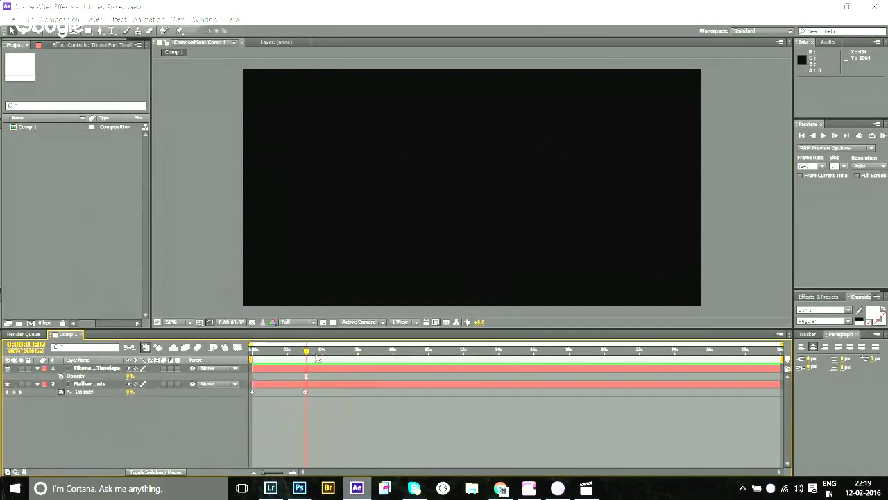
# Step: Enable Opacity keyframing on the Tikona Fort Timelaps layer with 0% at 0:00:00:00 and hold 0% at 0:00:03:02
pyautogui.moveTo(316, 356); pyautogui.dragTo(239, 356)
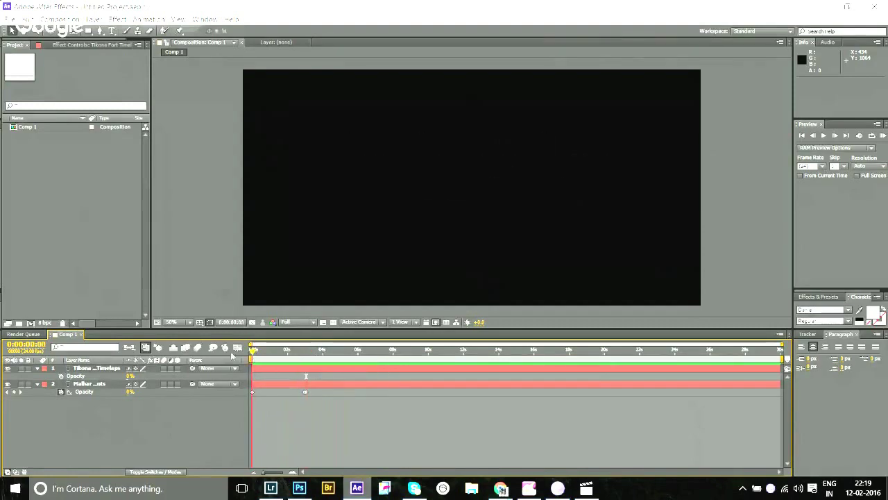
pyautogui.click(60, 376)
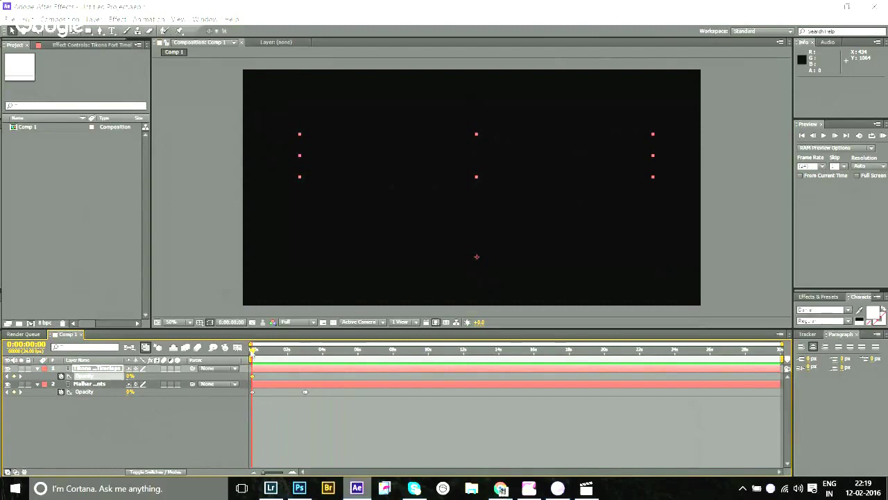
pyautogui.moveTo(252, 349); pyautogui.dragTo(306, 349)
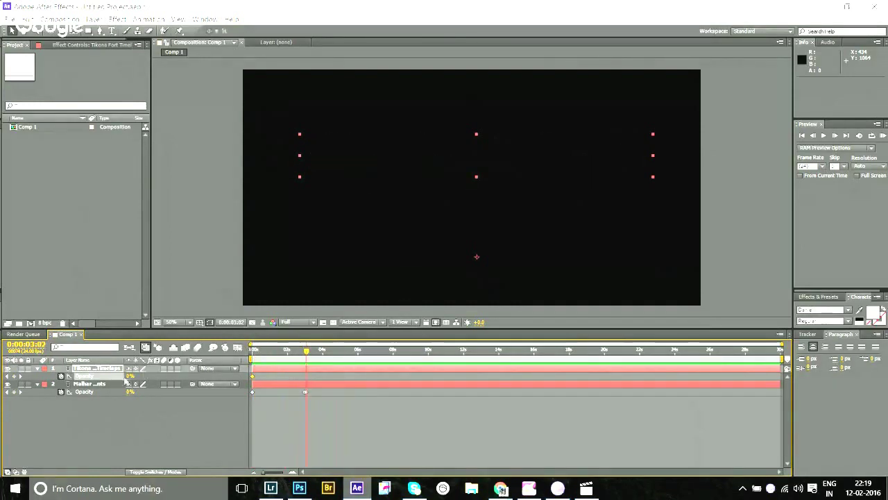
pyautogui.moveTo(130, 375); pyautogui.dragTo(102, 376)
# Step: Add a 100% Opacity keyframe to the Tikona Fort Timelaps layer at 0:00:06:00
pyautogui.moveTo(308, 352); pyautogui.dragTo(358, 351)
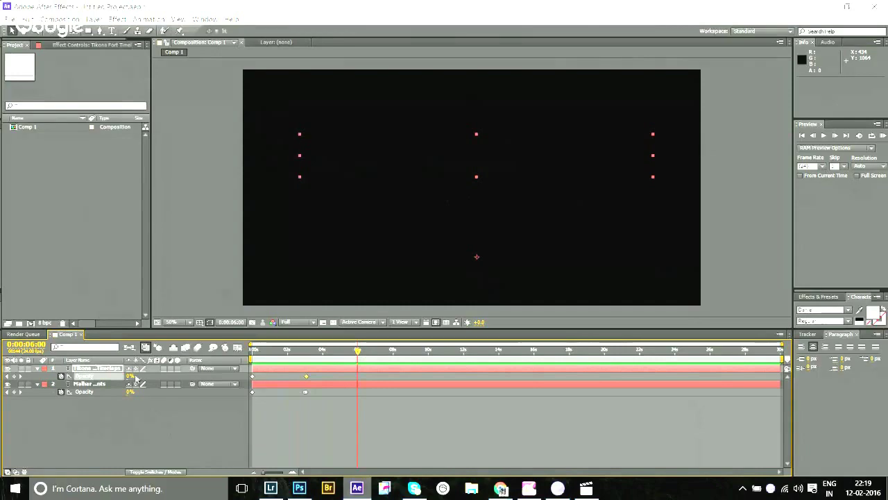
pyautogui.click(132, 376)
pyautogui.write('45')
pyautogui.press('Return')
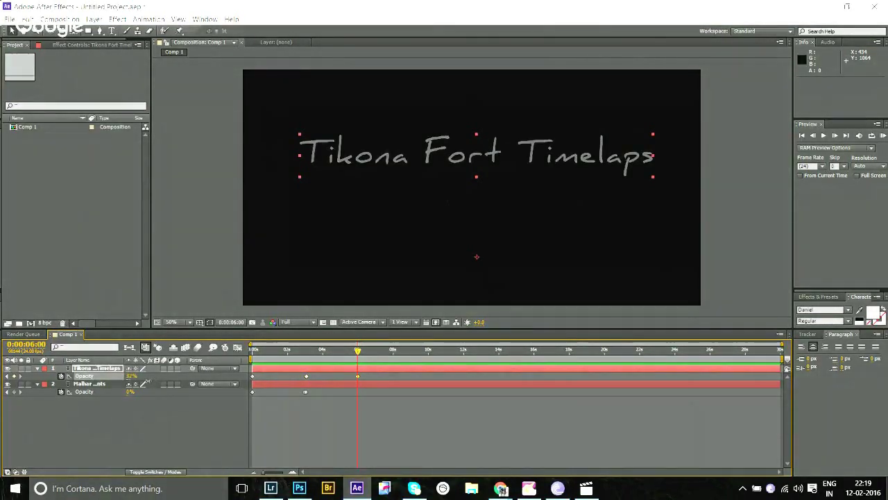
pyautogui.moveTo(132, 375); pyautogui.dragTo(210, 383)
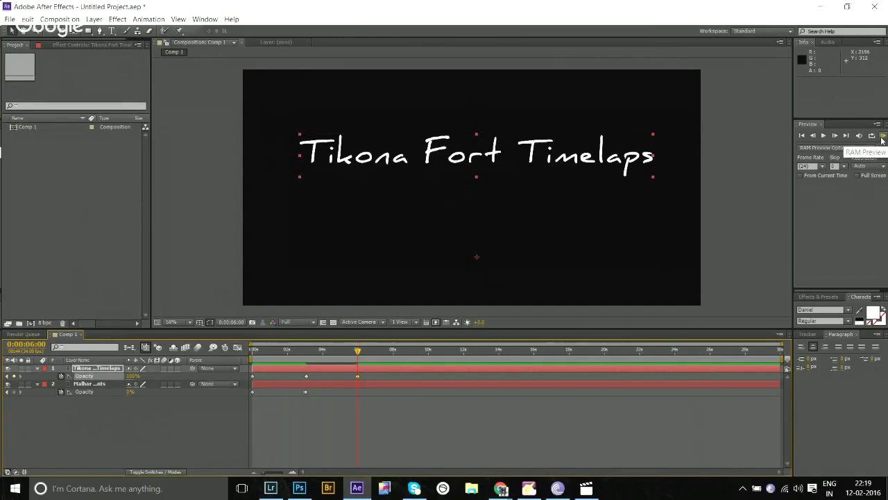
# Step: Play a RAM preview to check the fades of both titles, stop it and clear the layer selection
pyautogui.click(51, 427)
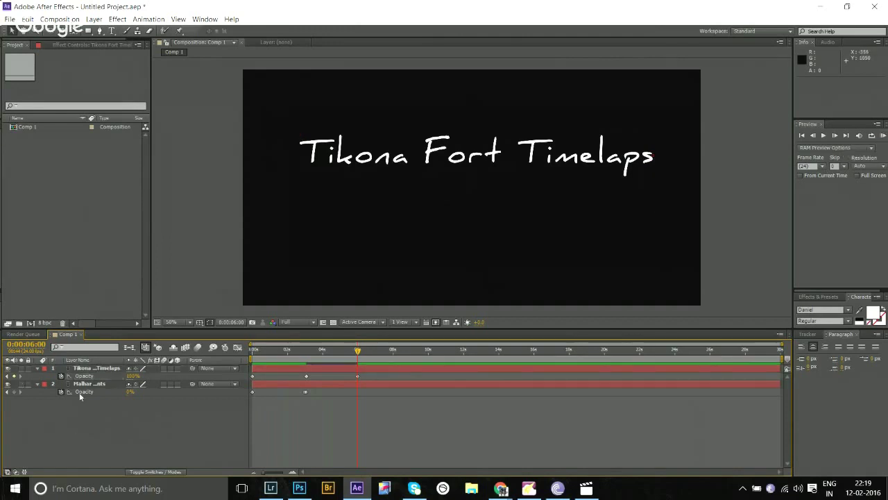
pyautogui.click(83, 383)
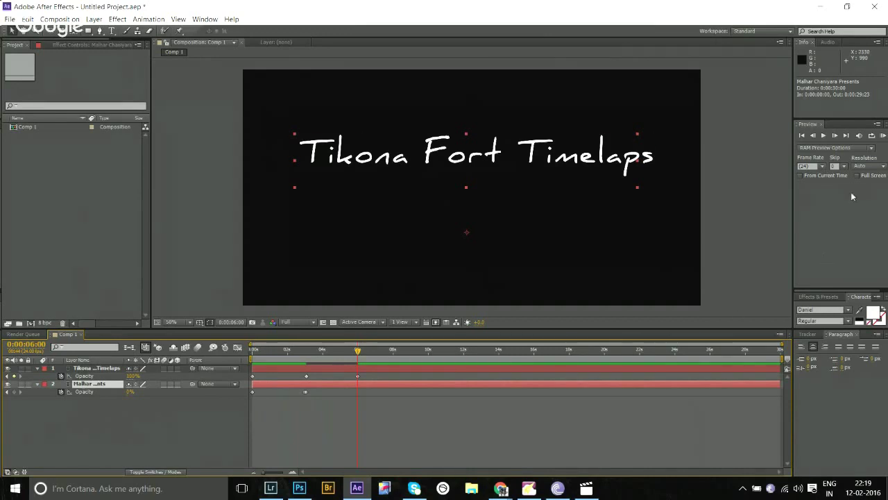
pyautogui.click(883, 136)
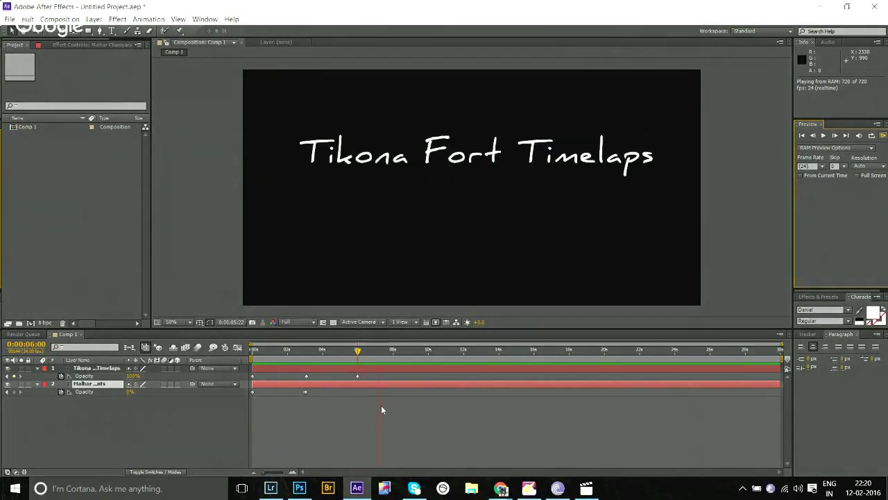
pyautogui.press('space')
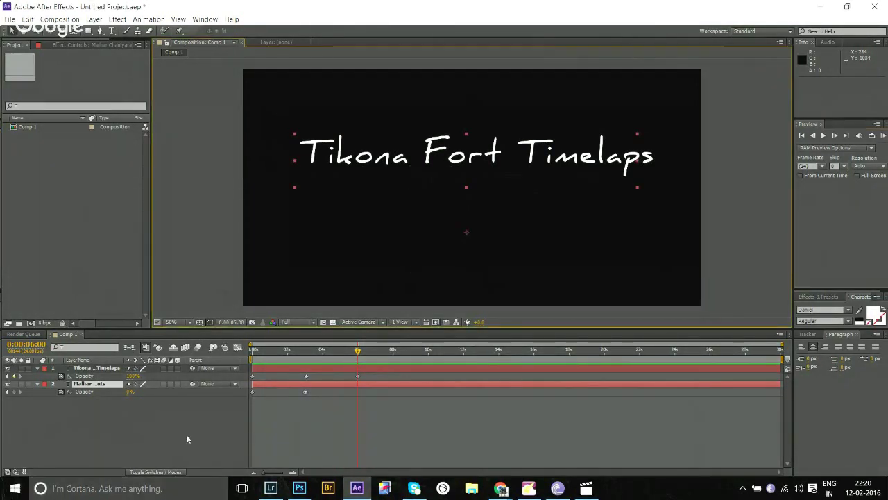
pyautogui.click(186, 434)
# Step: Reveal the Tikona Fort Timelaps layer's Scale and start keyframing it at 0:00:03:01 with 157.0, 157.0%
pyautogui.moveTo(356, 353); pyautogui.dragTo(303, 360)
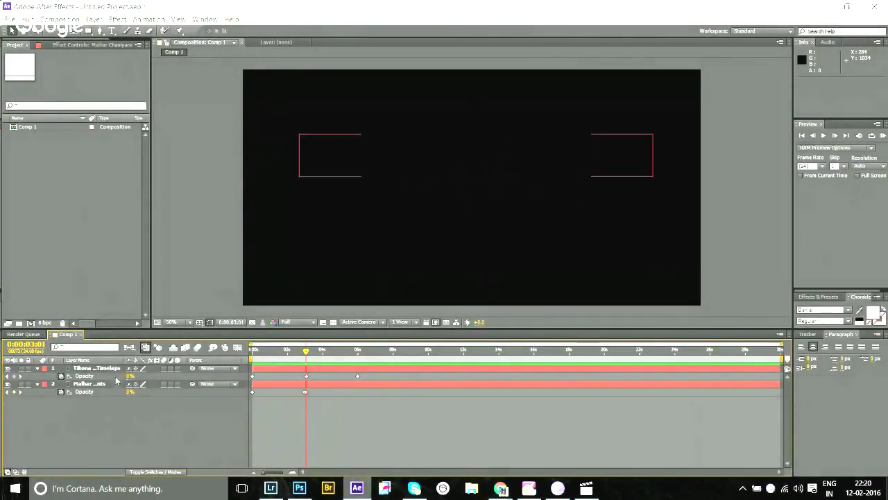
pyautogui.click(92, 368)
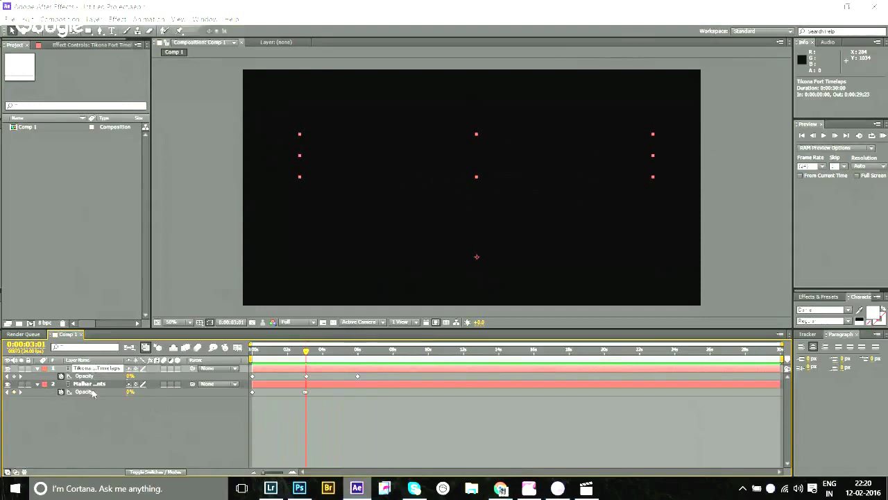
pyautogui.click(94, 439)
pyautogui.click(94, 369)
pyautogui.press('s')
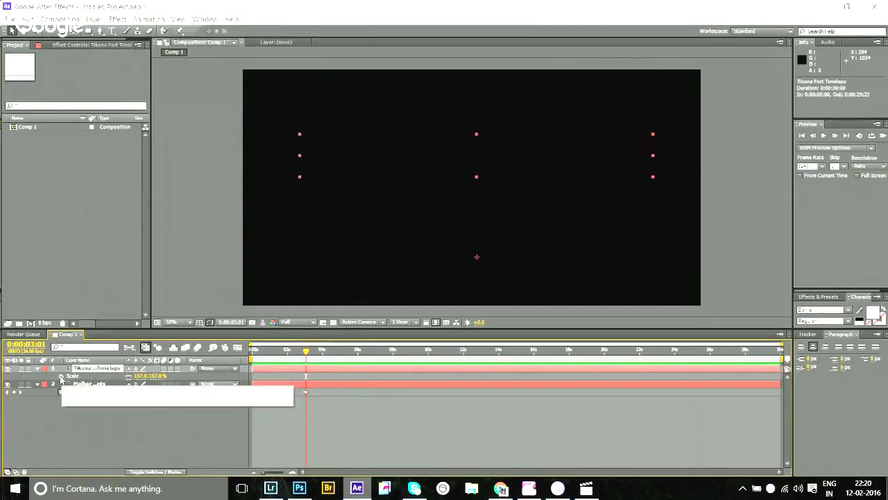
pyautogui.click(61, 375)
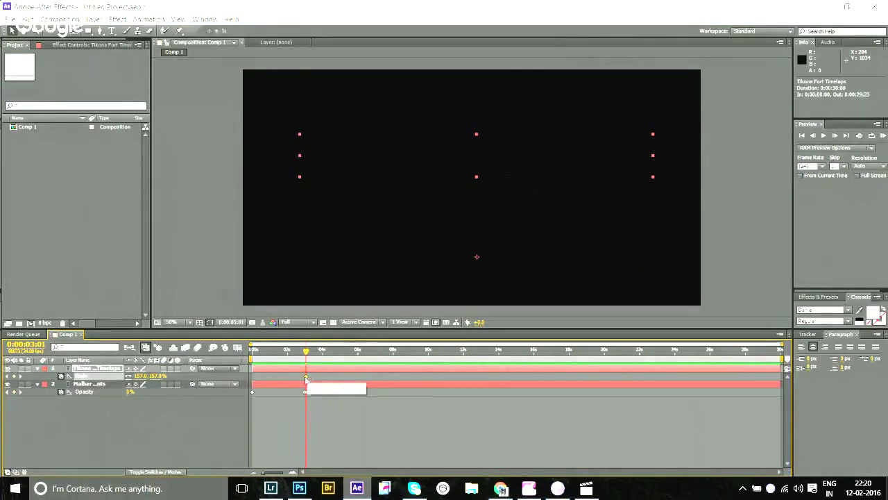
# Step: Shrink the Tikona Fort Timelaps title to a Scale of about 82%, 99% at 0:00:05:23
pyautogui.moveTo(306, 351); pyautogui.dragTo(357, 358)
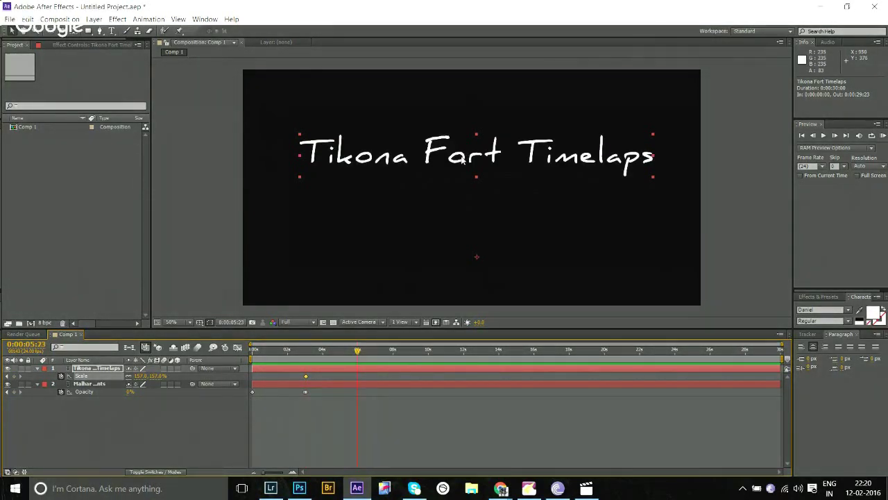
pyautogui.click(463, 163)
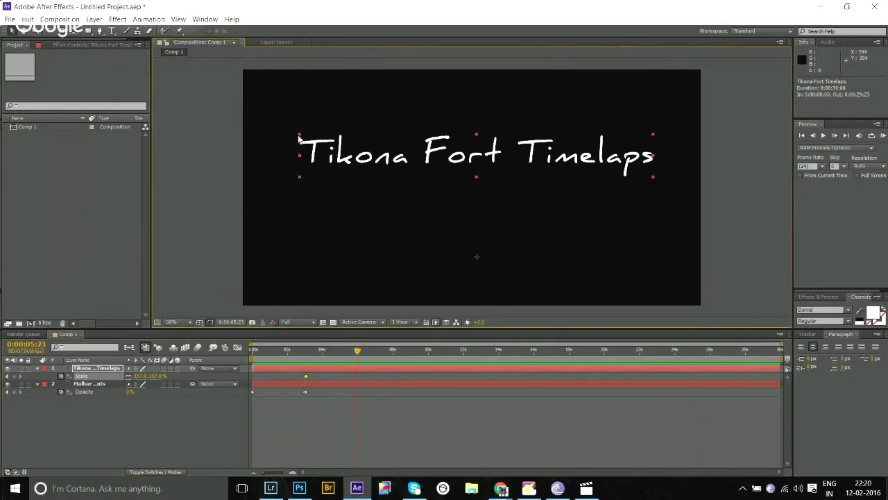
pyautogui.moveTo(299, 138); pyautogui.dragTo(383, 182)
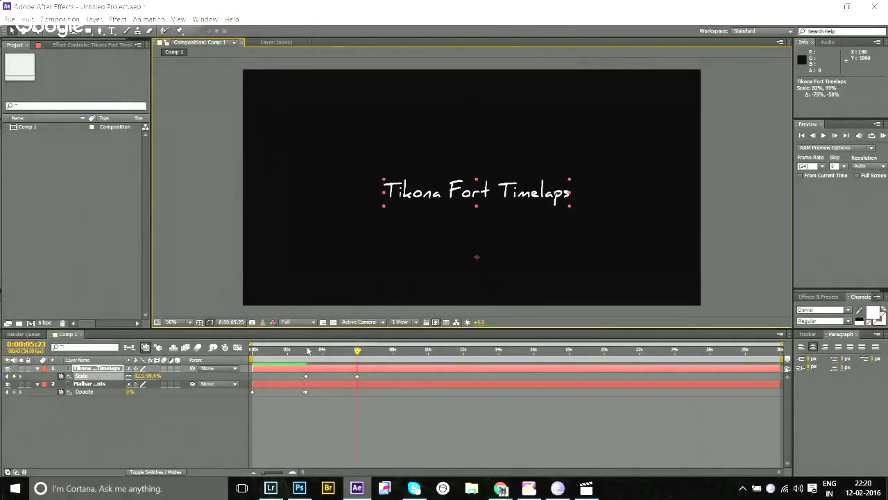
pyautogui.moveTo(356, 357)
pyautogui.mouseDown()
pyautogui.moveTo(308, 358)
pyautogui.moveTo(357, 356)
pyautogui.mouseUp()
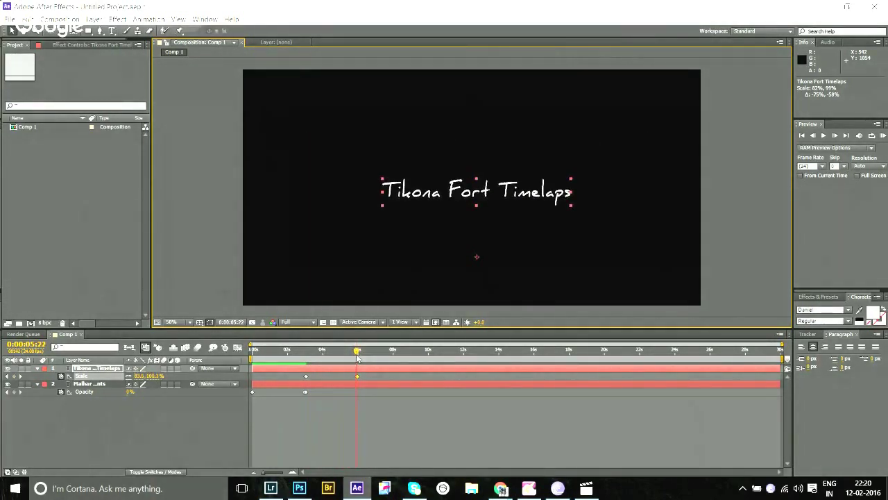
pyautogui.click(308, 411)
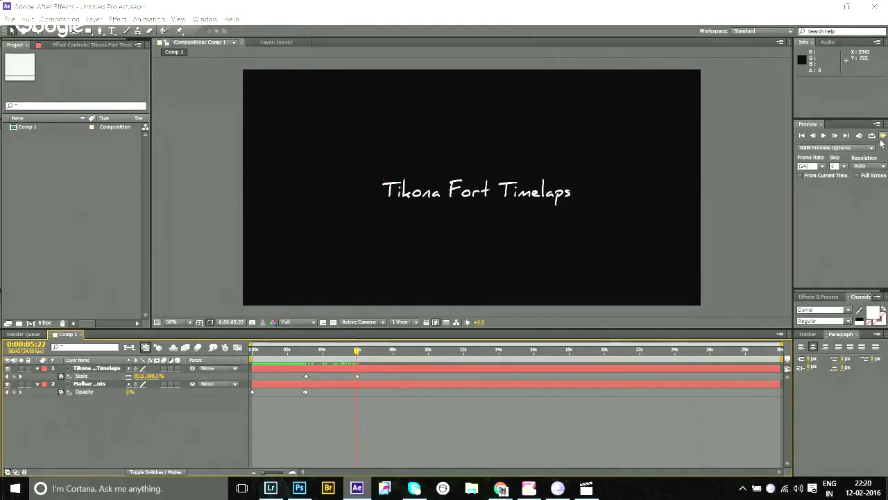
# Step: Play a RAM preview of the composition to check the shrinking Tikona Fort Timelaps title, and stop it
pyautogui.click(883, 137)
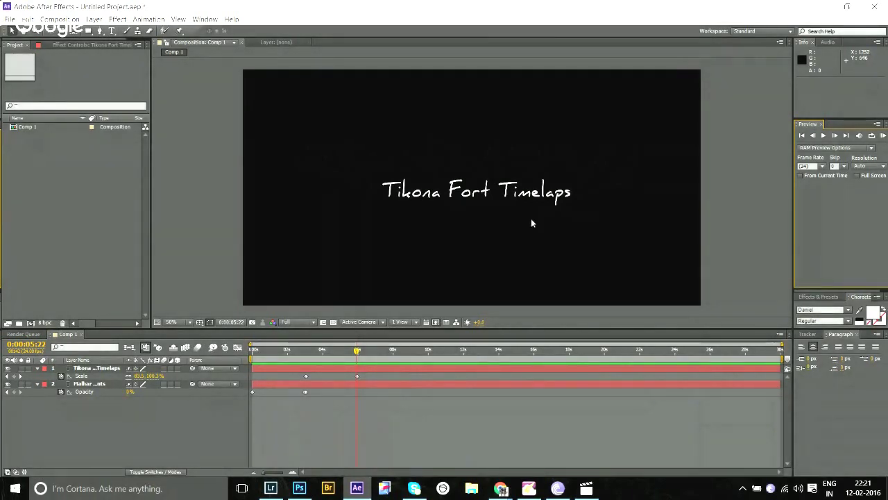
pyautogui.click(471, 248)
pyautogui.click(81, 163)
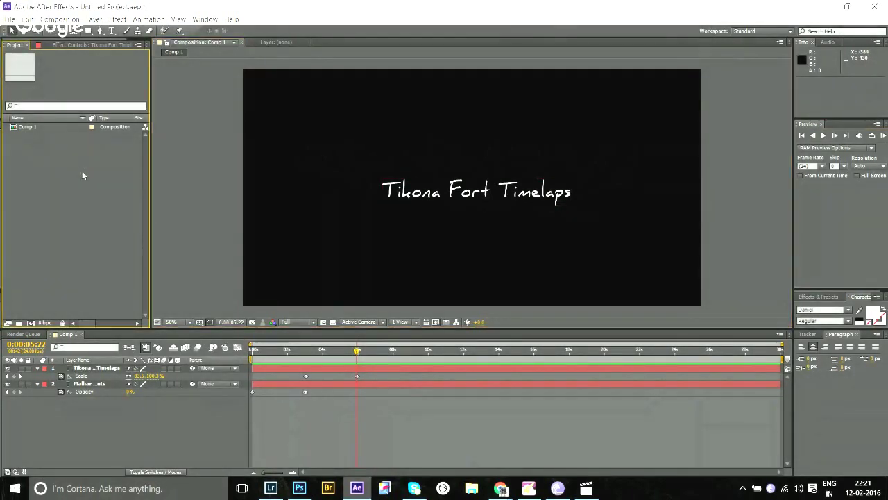
pyautogui.click(363, 421)
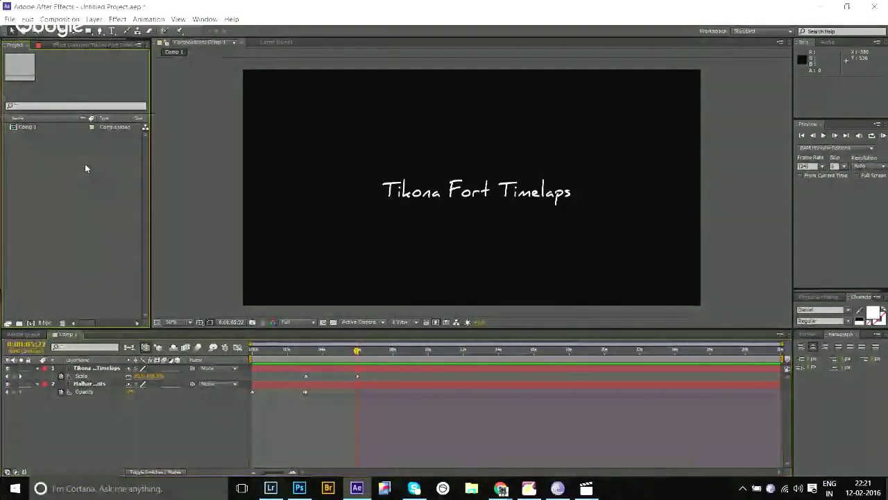
# Step: Start a footage import and browse to Comp1's JPGs folder inside 2106_02_06_Tikona Fort Night out in Pictures
pyautogui.doubleClick(38, 177)
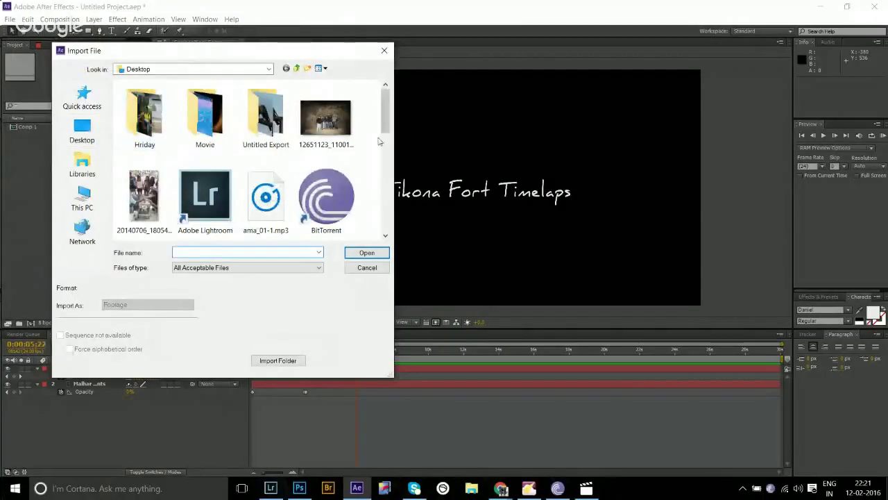
pyautogui.moveTo(385, 122); pyautogui.dragTo(385, 142)
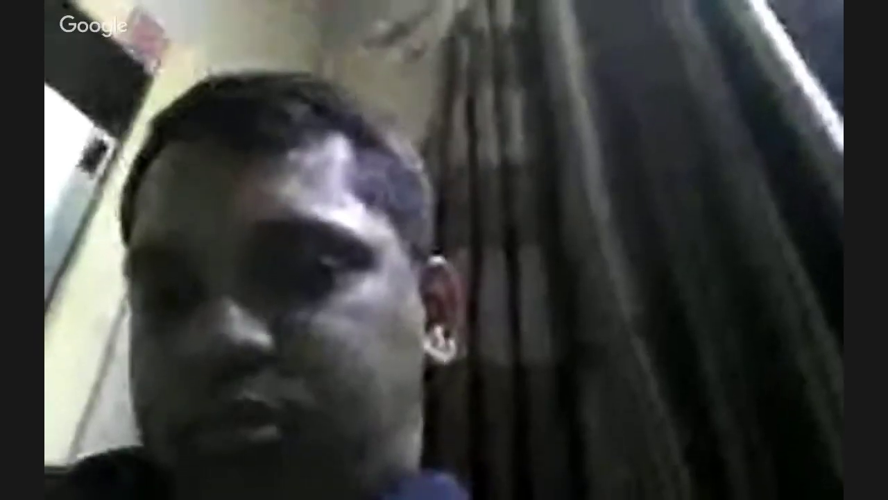
pyautogui.click(82, 198)
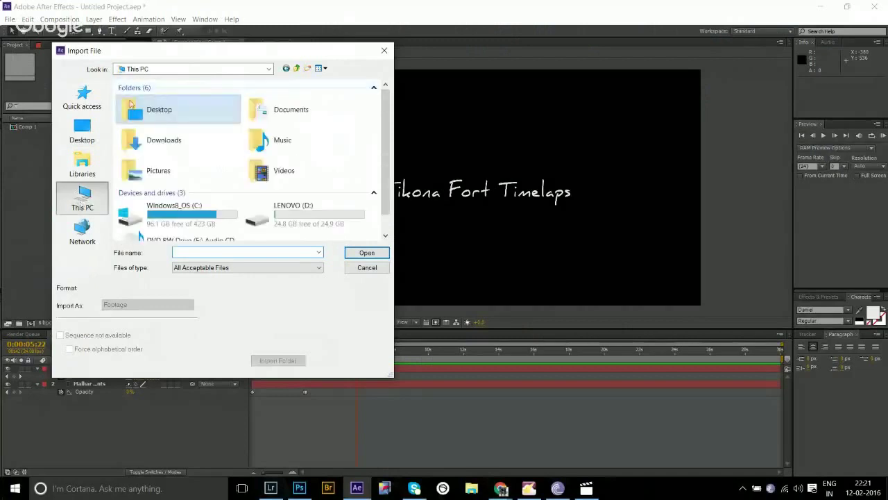
pyautogui.doubleClick(156, 174)
pyautogui.doubleClick(215, 210)
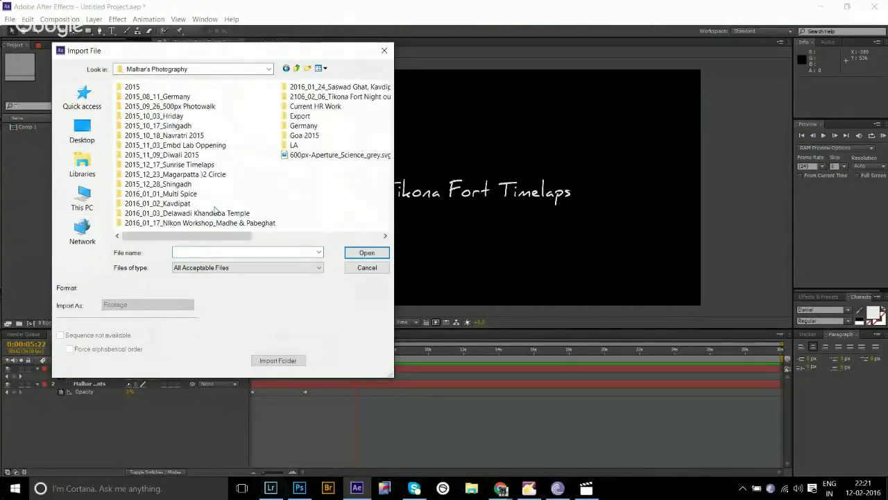
pyautogui.doubleClick(321, 101)
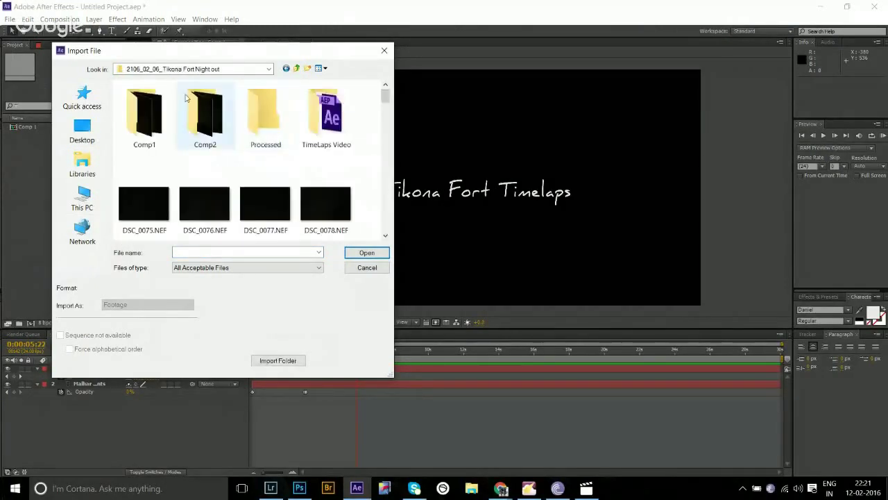
pyautogui.doubleClick(146, 113)
pyautogui.doubleClick(147, 114)
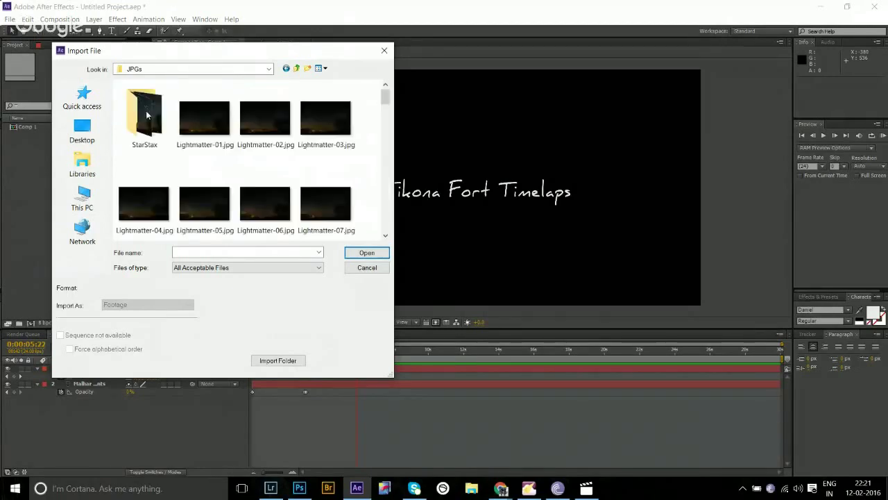
# Step: Import the Lightmatter photos, starting from Lightmatter-01.jpg, as footage with the JPEG Sequence option enabled
pyautogui.click(206, 136)
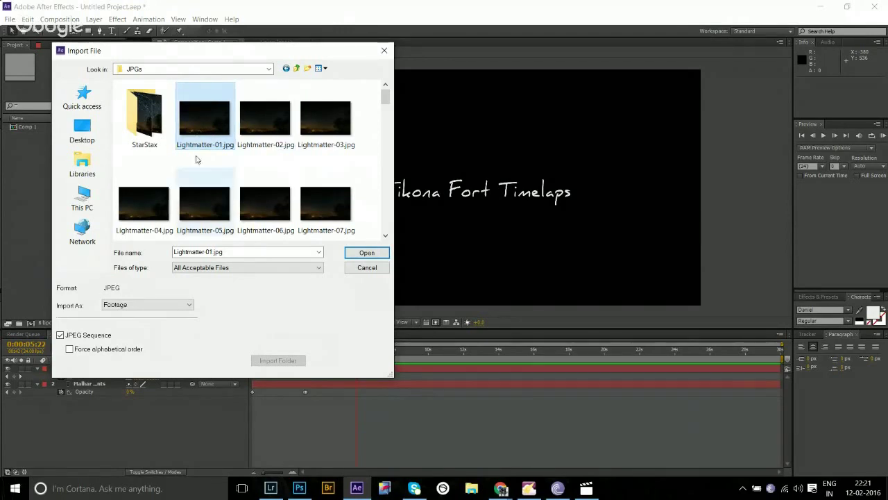
pyautogui.click(60, 335)
pyautogui.click(61, 335)
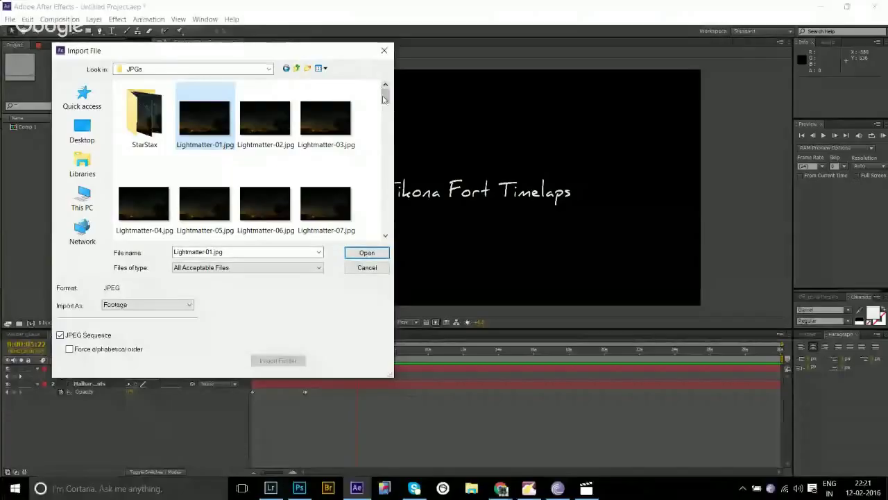
pyautogui.scroll(-5, 216, 208)
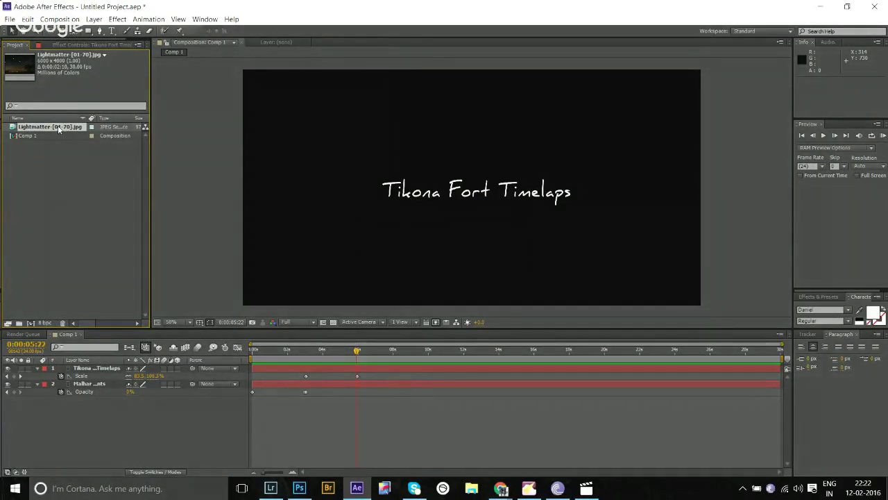
# Step: Import Lightmatter-01.jpg through Lightmatter-10.jpg as individual images by selecting them as a range
pyautogui.doubleClick(54, 171)
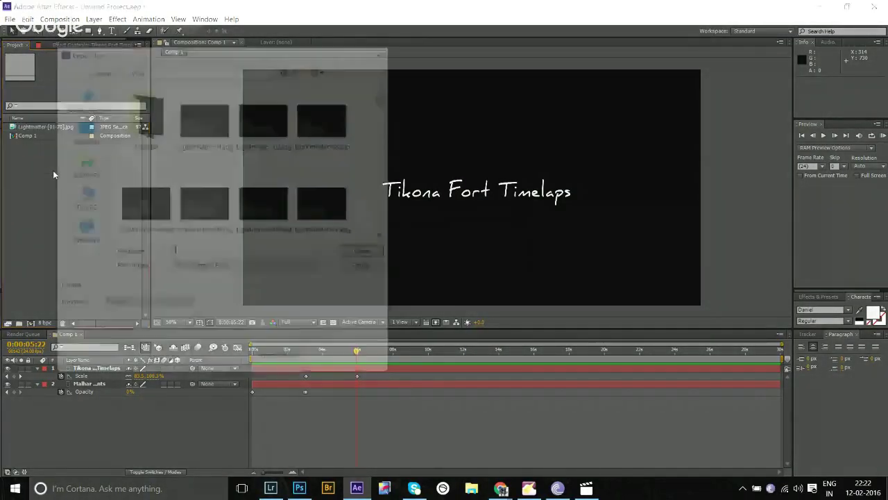
pyautogui.click(208, 137)
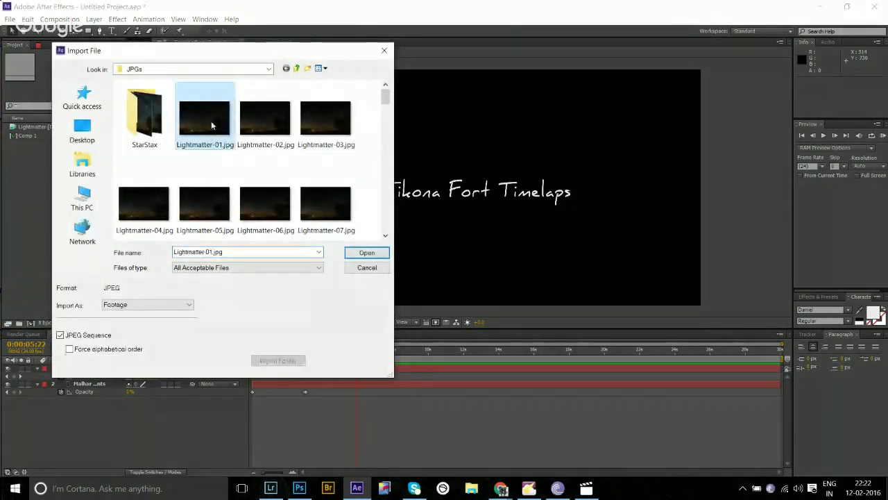
pyautogui.scroll(-1, 338, 223)
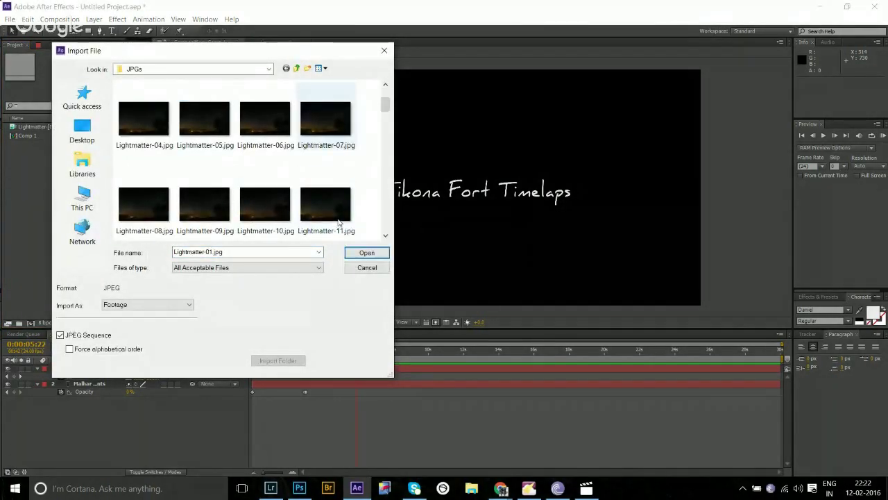
pyautogui.keyDown('shift'); pyautogui.click(260, 217); pyautogui.keyUp('shift')
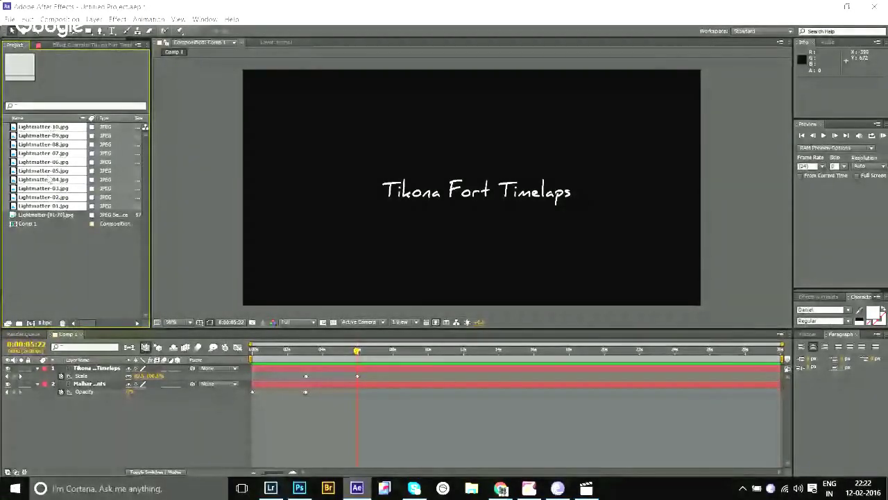
# Step: Delete the individual images Lightmatter-01.jpg through Lightmatter-10.jpg from the project, keeping the image sequence
pyautogui.click(49, 215)
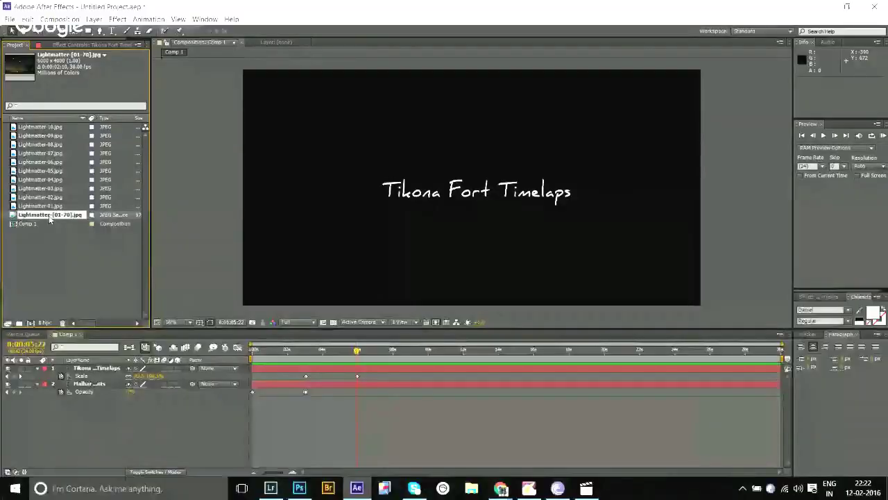
pyautogui.press('Up')
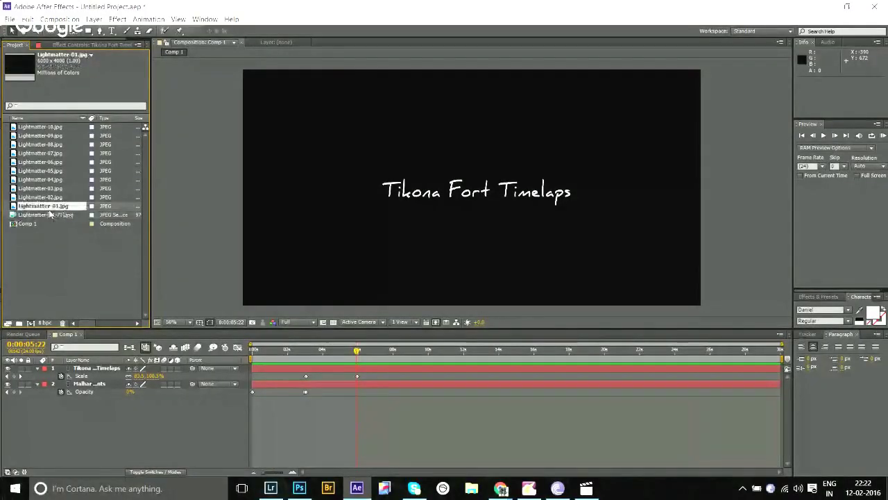
pyautogui.hotkey('shift', 'Up')
pyautogui.hotkey('shift', 'Up')
pyautogui.hotkey('shift', 'Up')
pyautogui.hotkey('shift', 'Up')
pyautogui.hotkey('shift', 'Up')
pyautogui.hotkey('shift', 'Up')
pyautogui.hotkey('shift', 'Up')
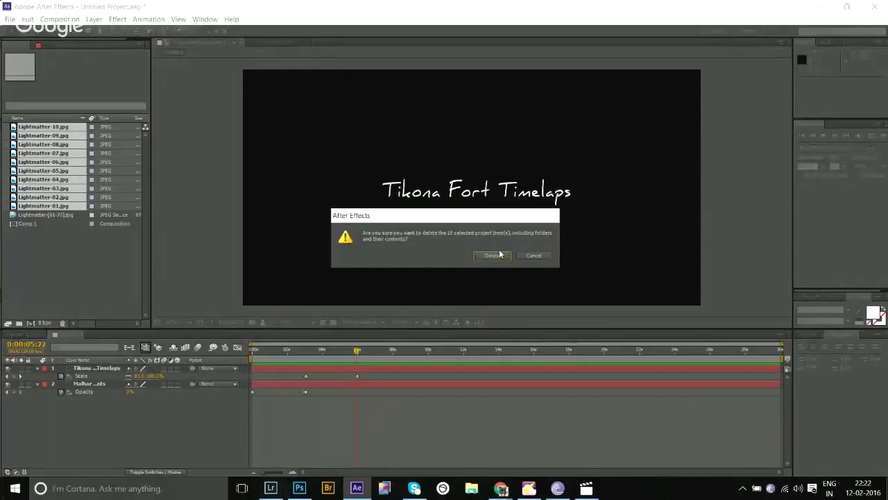
pyautogui.click(497, 255)
# Step: Add the Lightmatter-[01-70].jpg sequence to Comp 1 as the lowest layer, beneath both titles
pyautogui.click(68, 130)
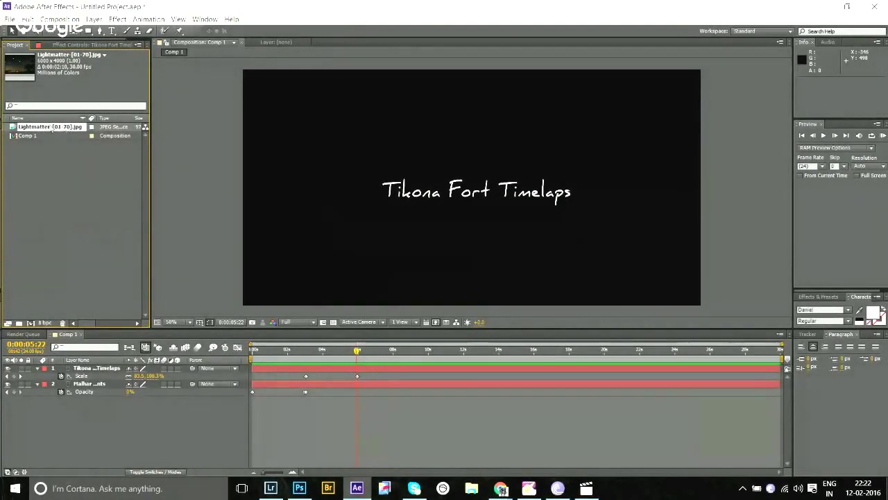
pyautogui.click(38, 149)
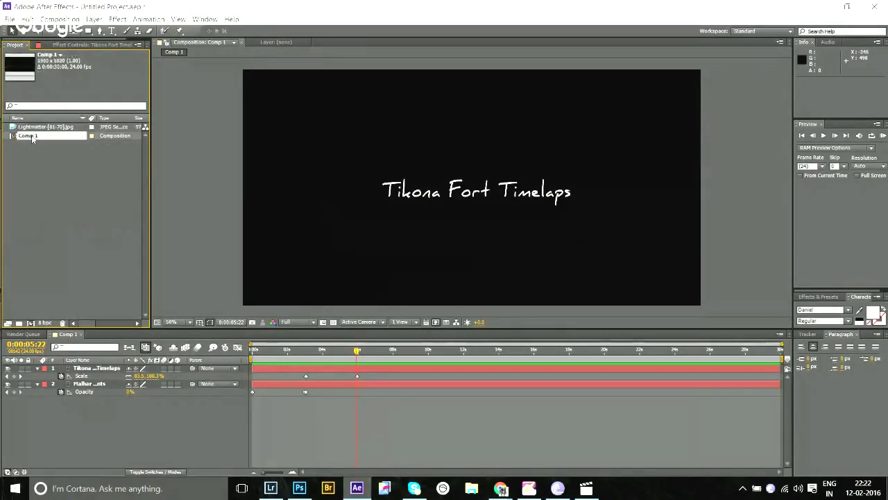
pyautogui.click(37, 129)
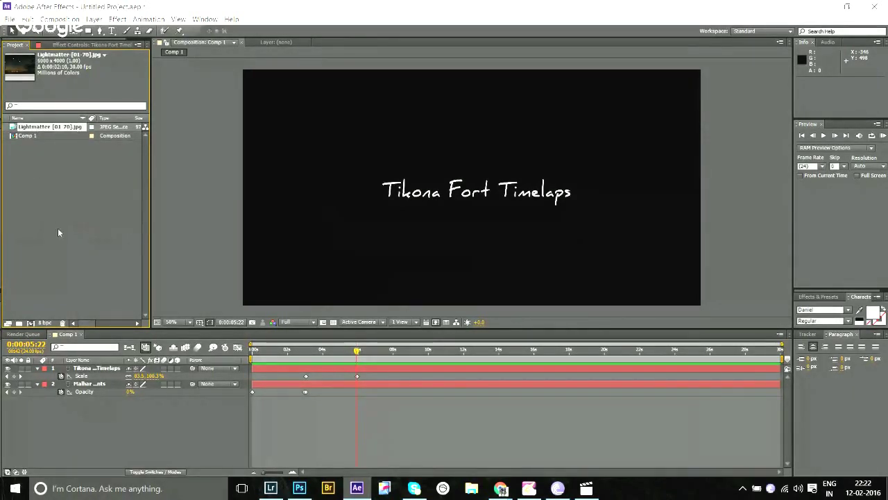
pyautogui.moveTo(40, 131); pyautogui.dragTo(60, 418)
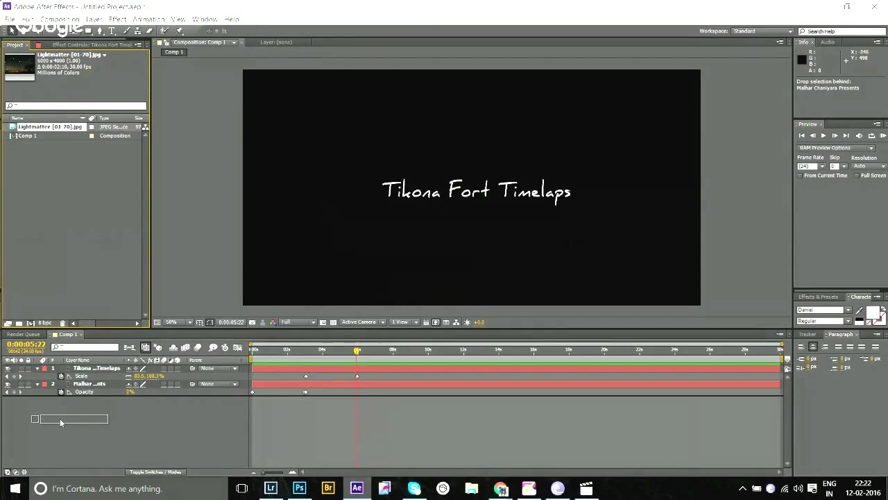
pyautogui.moveTo(60, 418); pyautogui.dragTo(60, 418)
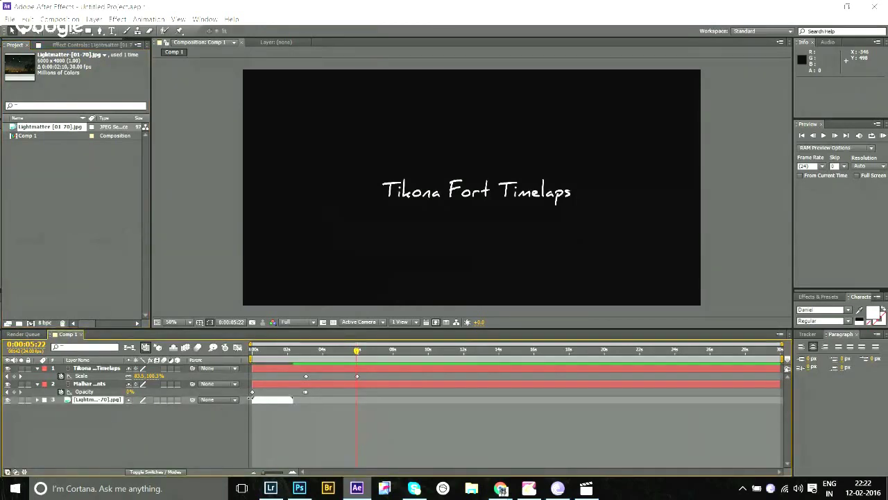
pyautogui.click(133, 433)
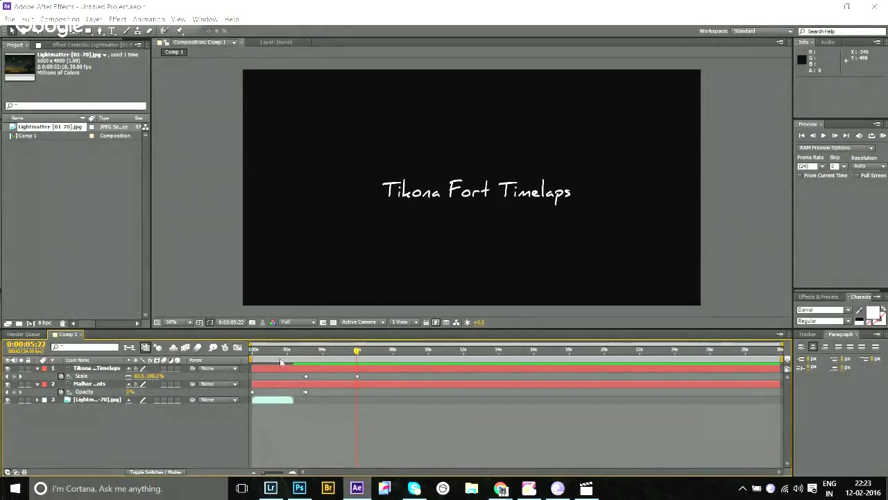
# Step: Slide the Lightmatter sequence layer to start at 0:00:05:22 and play a RAM preview
pyautogui.click(266, 402)
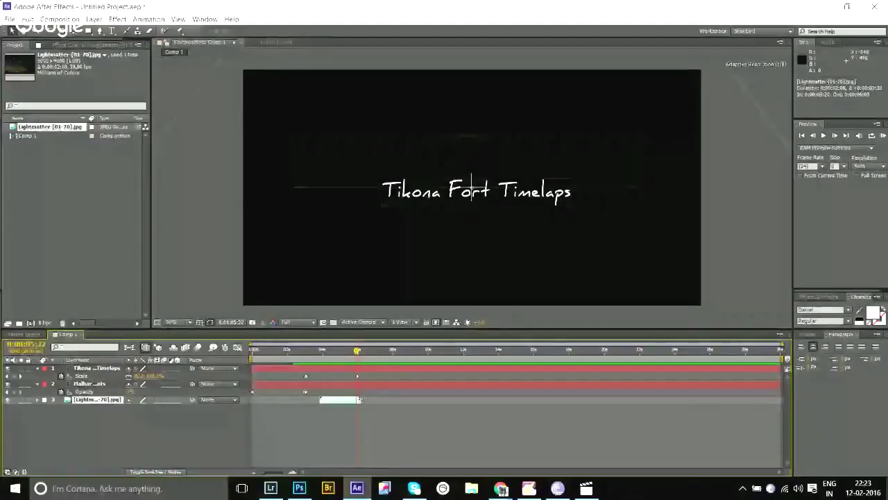
pyautogui.moveTo(356, 401); pyautogui.dragTo(379, 400)
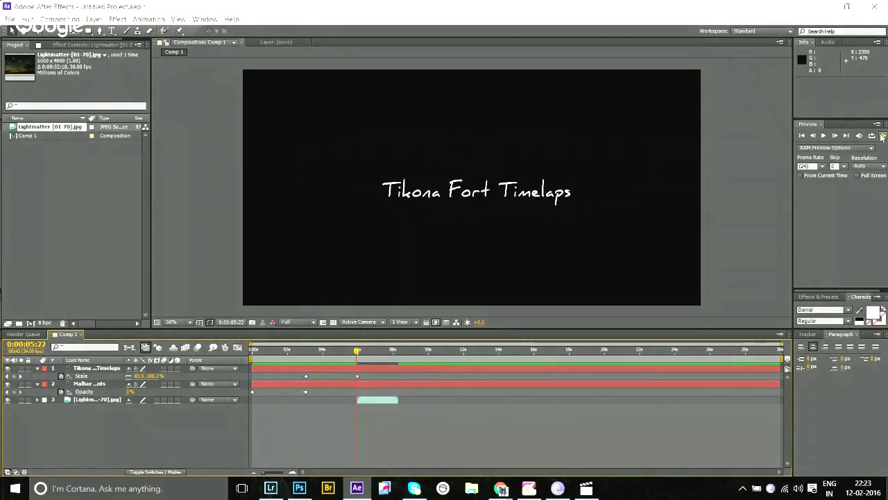
pyautogui.click(882, 137)
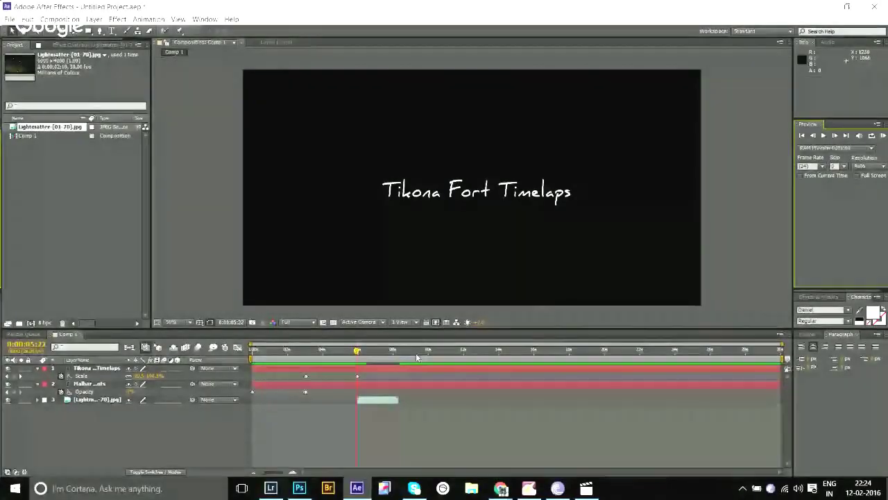
# Step: Slide the Lightmatter layer to start at about 0:00:08:05 and keyframe the Tikona Fort Timelaps title's Opacity at 100% at 0:00:06:00
pyautogui.click(358, 351)
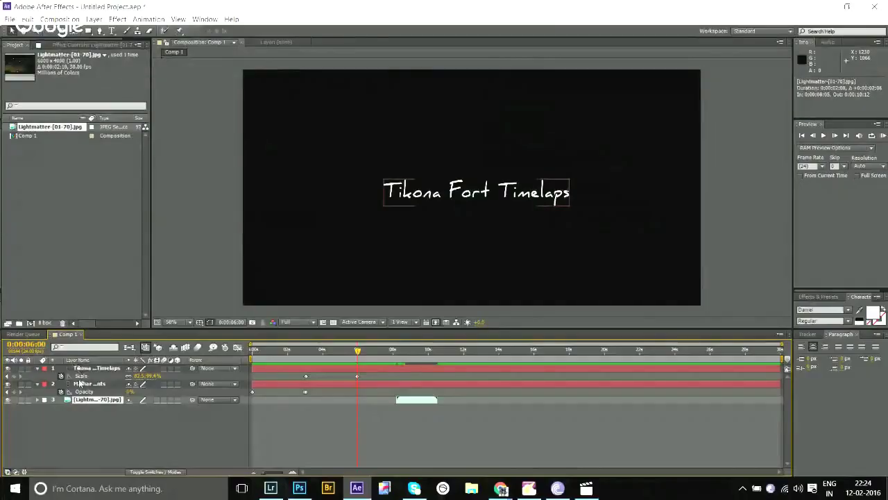
pyautogui.click(75, 368)
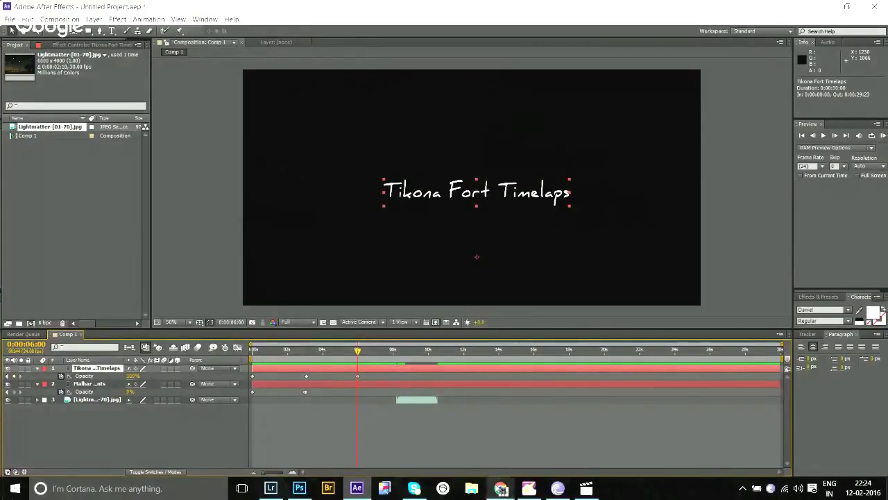
pyautogui.moveTo(501, 487)
pyautogui.click(511, 432)
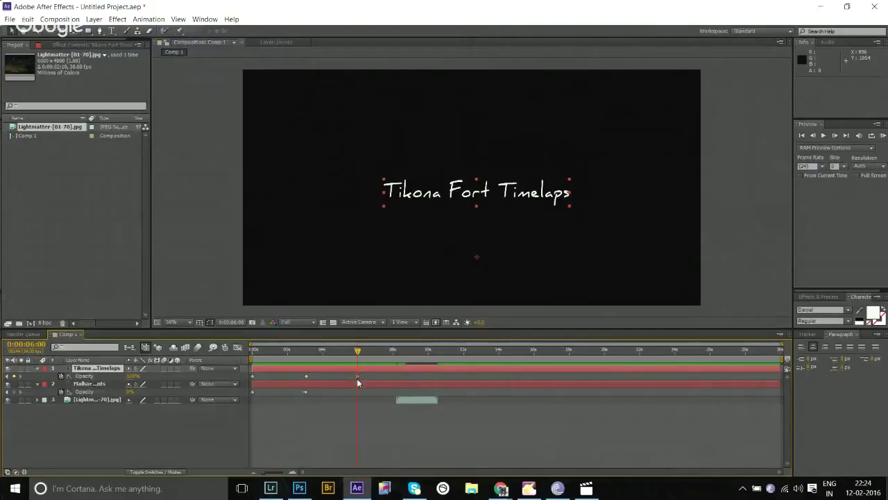
# Step: Keyframe the Tikona Fort Timelaps title's Opacity to 0% at 0:00:06:02, undoing the same change tried at 0:00:06:00
pyautogui.moveTo(138, 379); pyautogui.dragTo(70, 379)
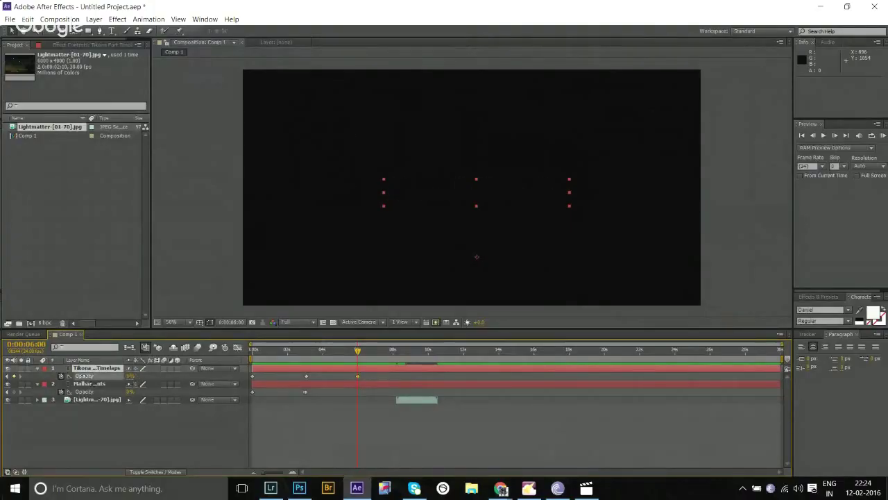
pyautogui.hotkey('ctrl', 'z')
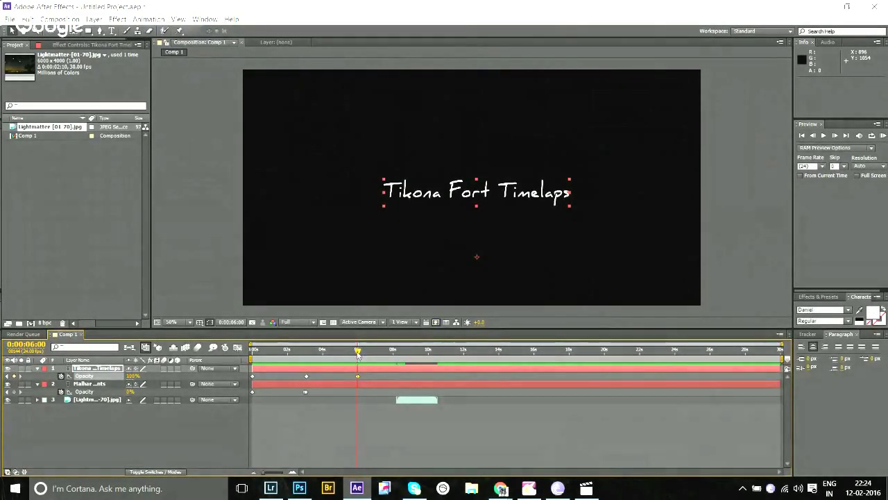
pyautogui.moveTo(358, 353); pyautogui.dragTo(360, 353)
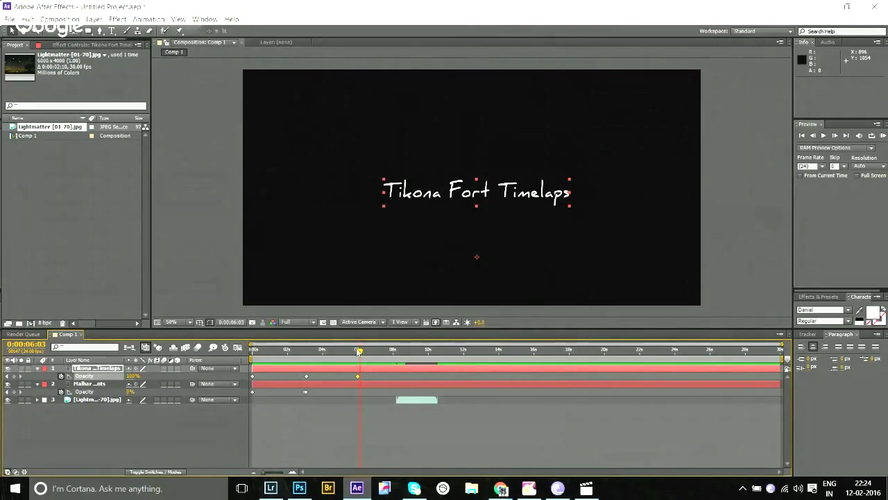
pyautogui.click(358, 351)
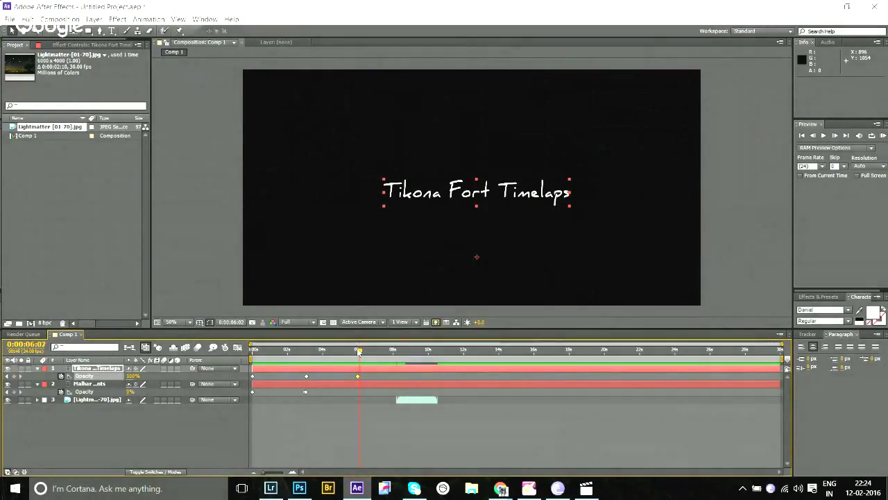
pyautogui.moveTo(132, 376); pyautogui.dragTo(48, 376)
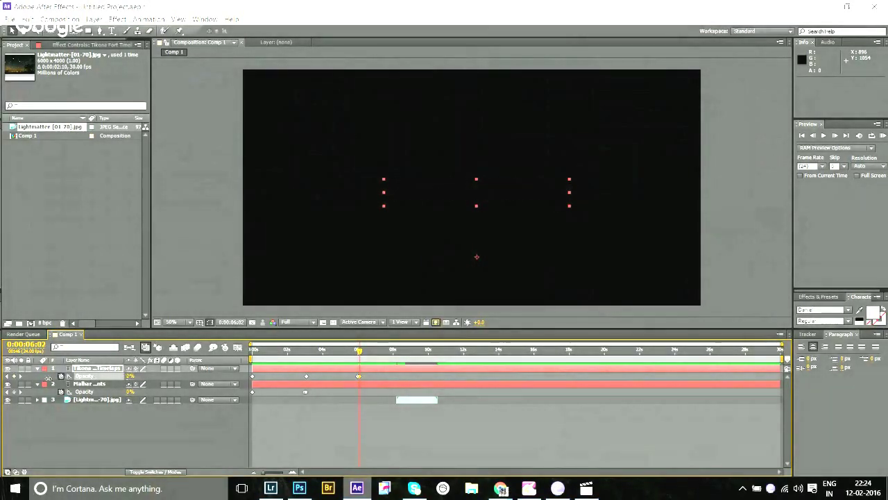
pyautogui.click(359, 375)
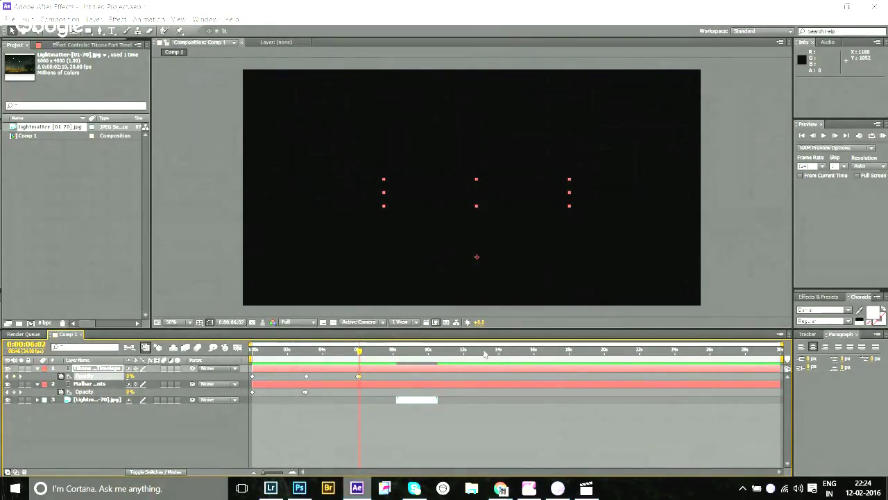
# Step: Slide the Lightmatter sequence layer to start at 0:00:06:14 and move the current time to 0:00:07:01 to view its frames
pyautogui.moveTo(406, 403); pyautogui.dragTo(377, 402)
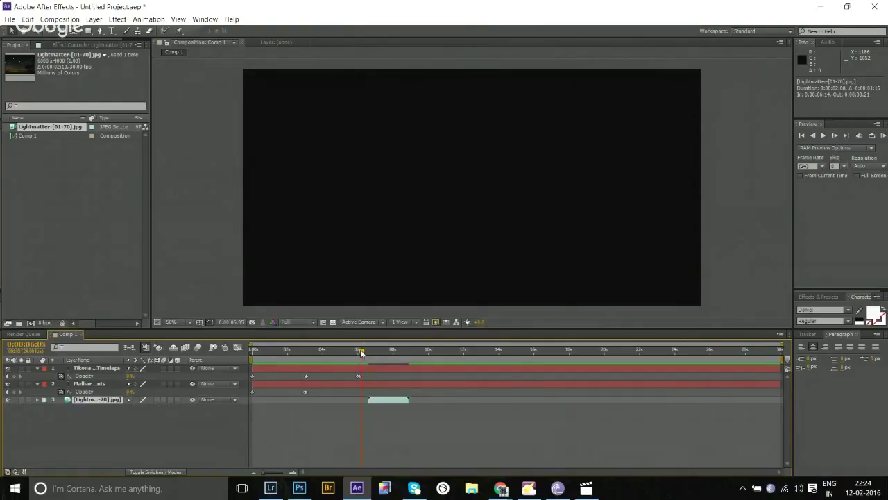
pyautogui.moveTo(361, 353); pyautogui.dragTo(365, 353)
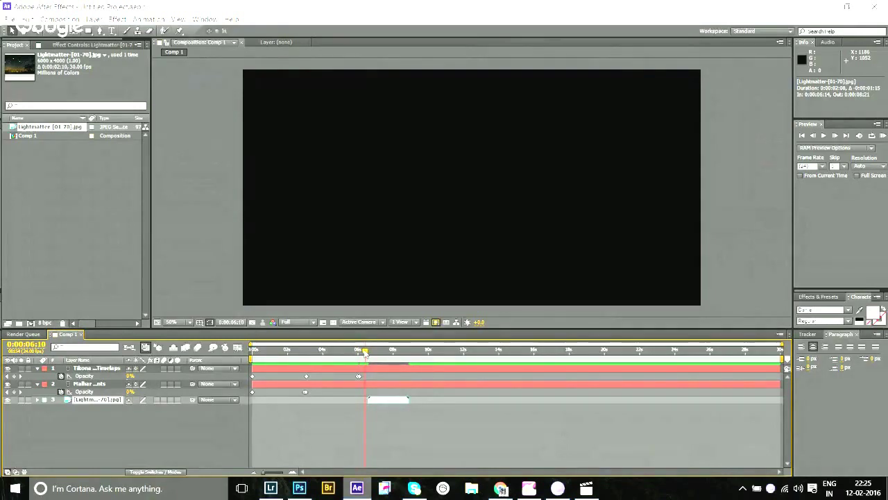
pyautogui.moveTo(365, 353); pyautogui.dragTo(366, 354)
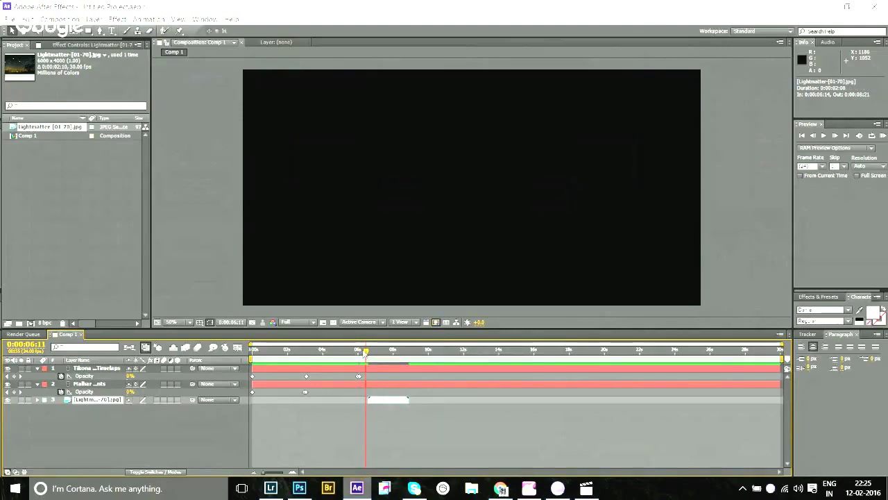
pyautogui.moveTo(366, 352); pyautogui.dragTo(376, 353)
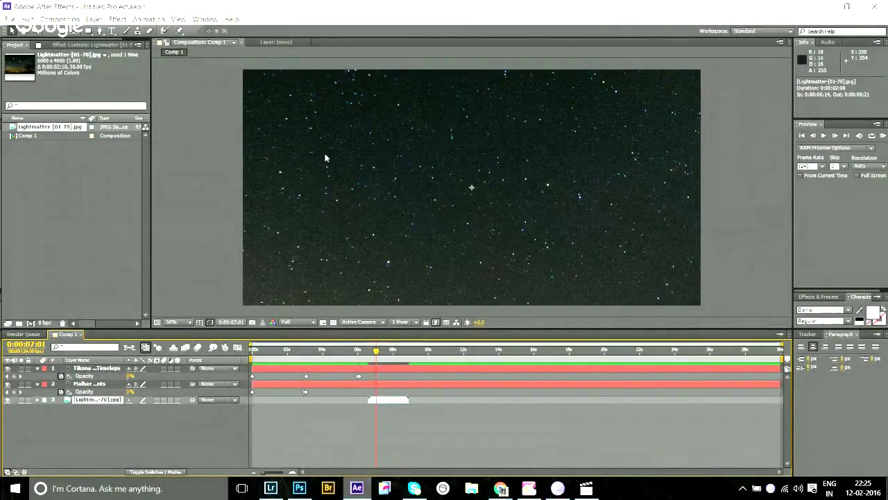
pyautogui.click(322, 135)
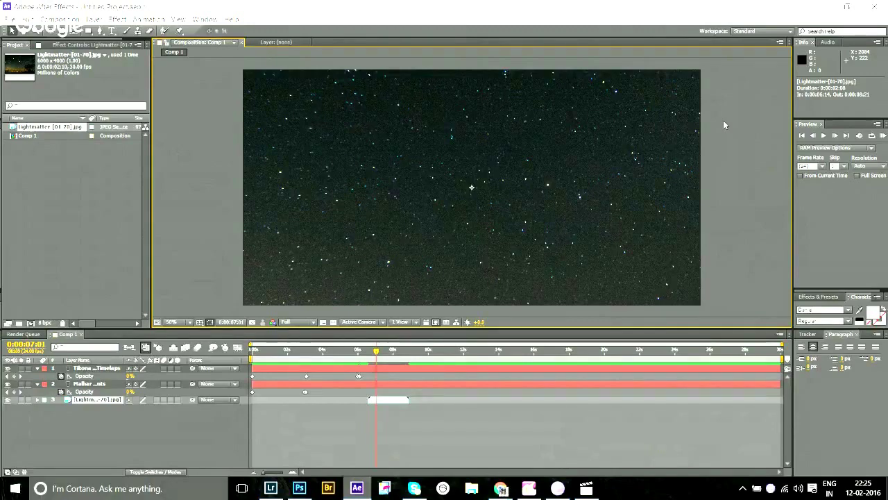
# Step: Scale the Lightmatter-[01-70].jpg layer down to 33% so its width fits the composition frame
pyautogui.press(',')
pyautogui.press(',')
pyautogui.press(',')
pyautogui.press(',')
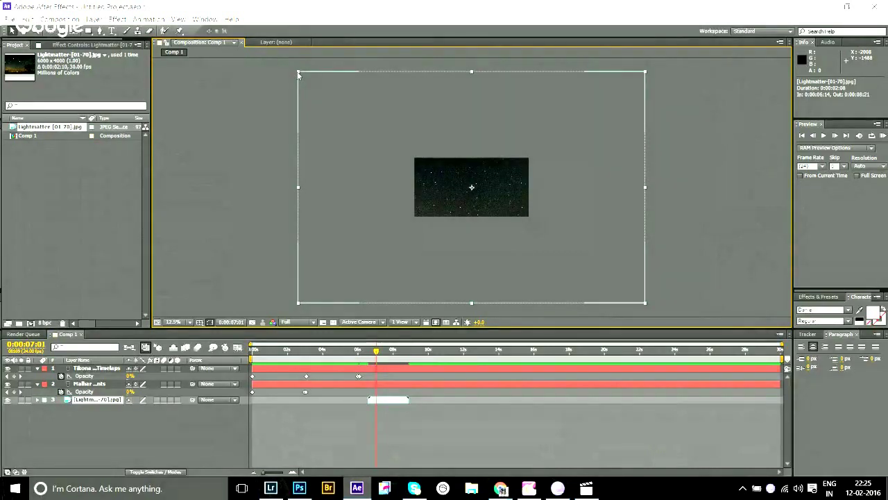
pyautogui.moveTo(298, 73); pyautogui.dragTo(349, 149)
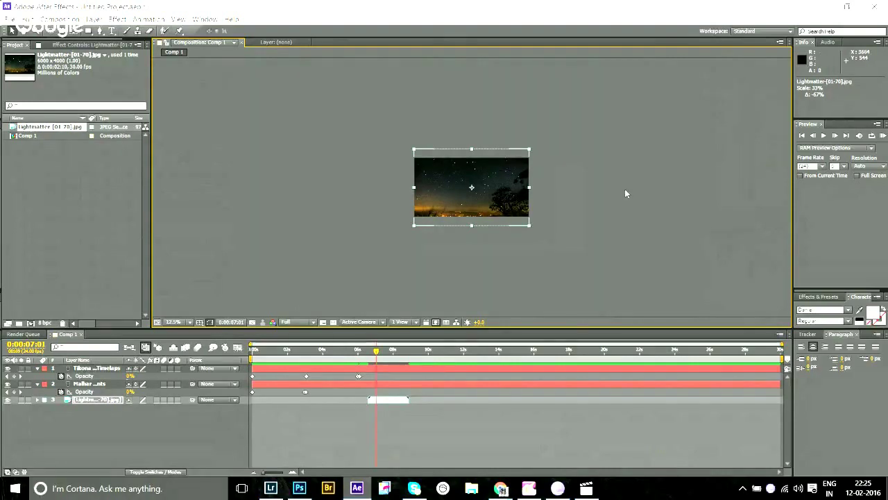
pyautogui.press('.')
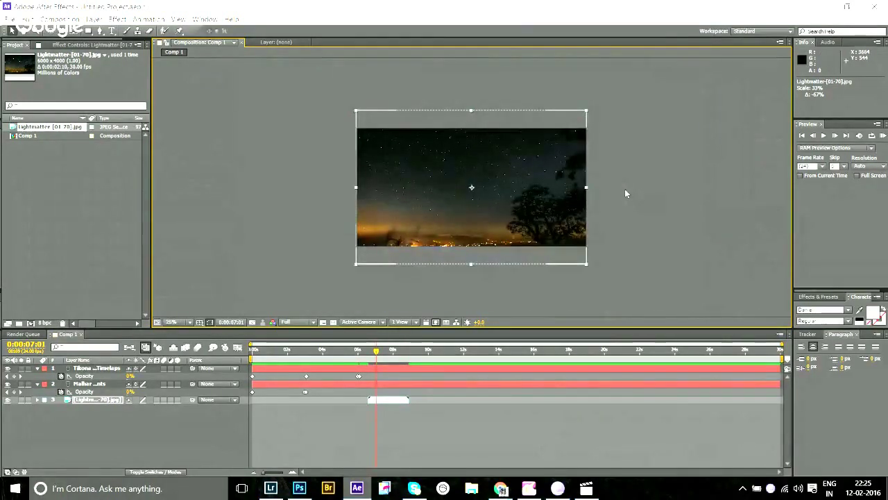
pyautogui.press('.')
pyautogui.press(',')
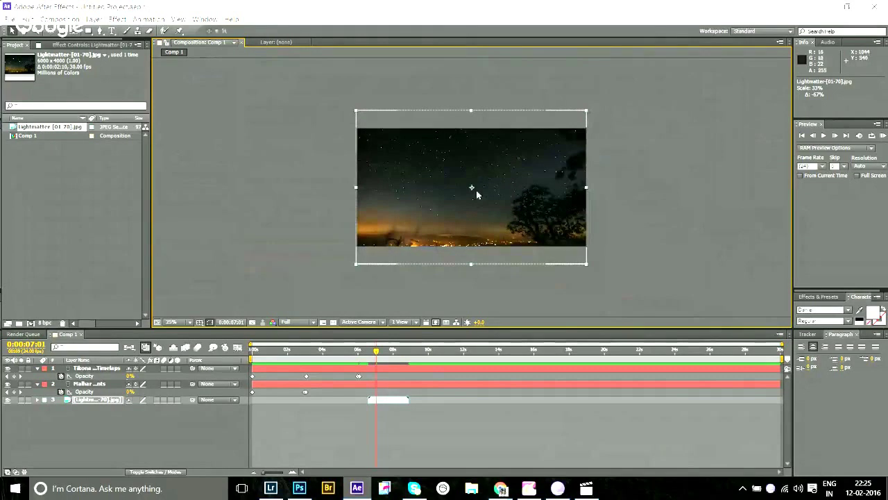
pyautogui.press('.')
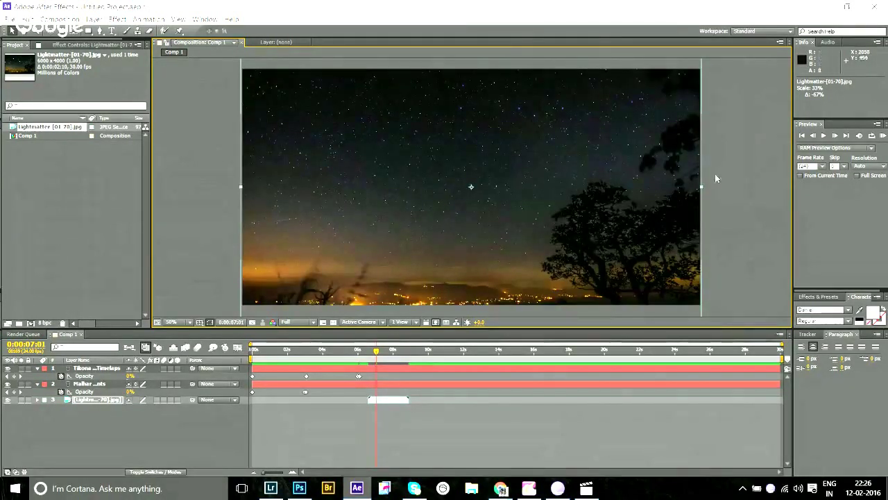
# Step: Squash the Lightmatter layer vertically to match the composition's height, and deselect it
pyautogui.press(',')
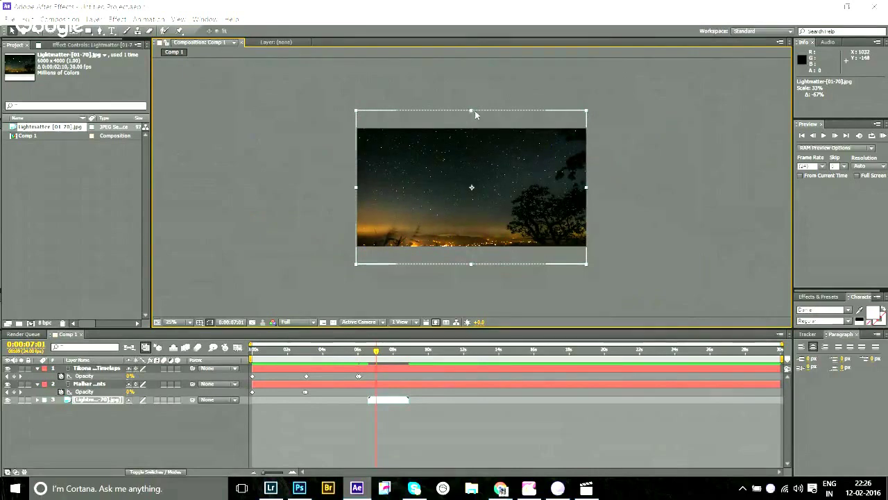
pyautogui.moveTo(468, 114); pyautogui.dragTo(467, 128)
pyautogui.click(630, 129)
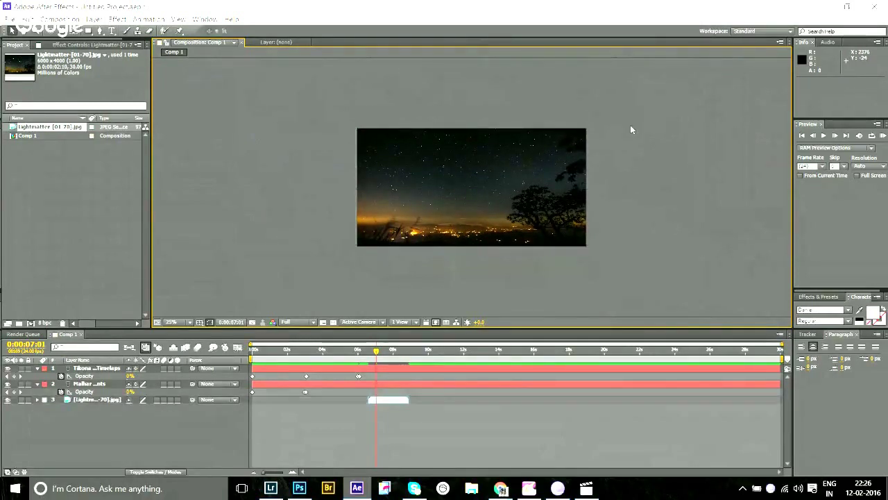
# Step: Set the composition view resolution to Quarter and render a RAM preview
pyautogui.click(883, 136)
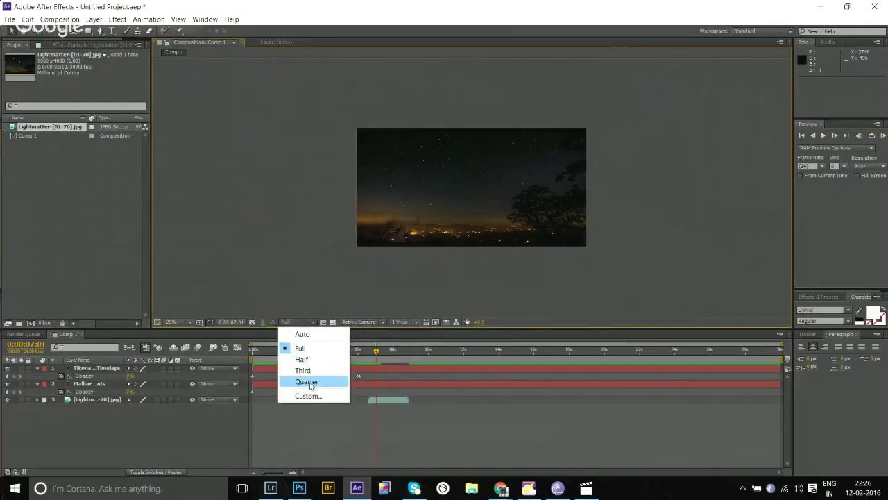
pyautogui.click(309, 382)
pyautogui.click(504, 213)
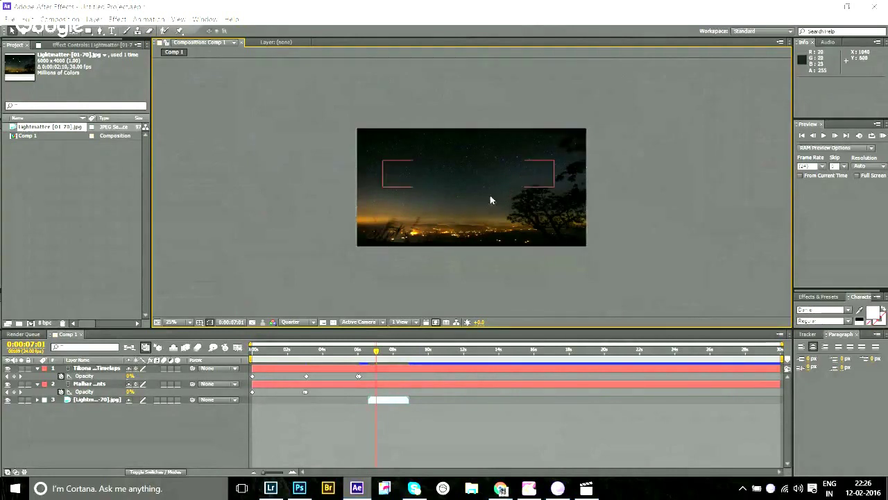
pyautogui.click(883, 136)
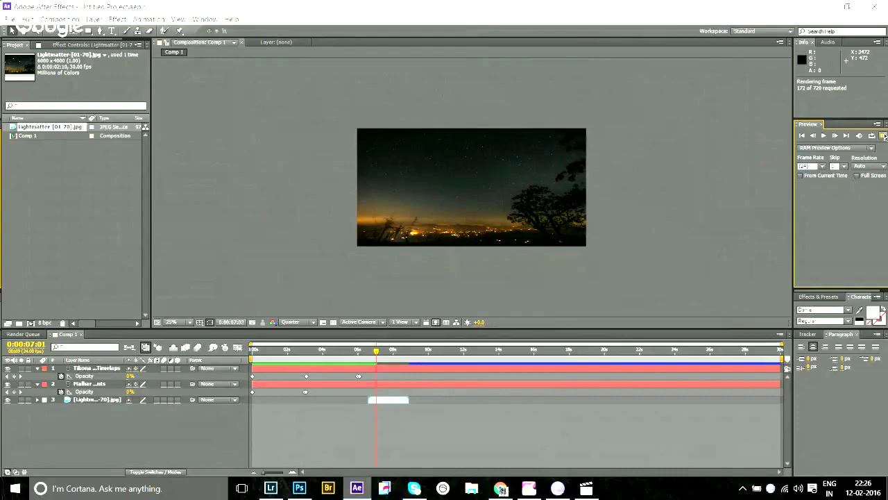
pyautogui.scroll(2, 646, 214)
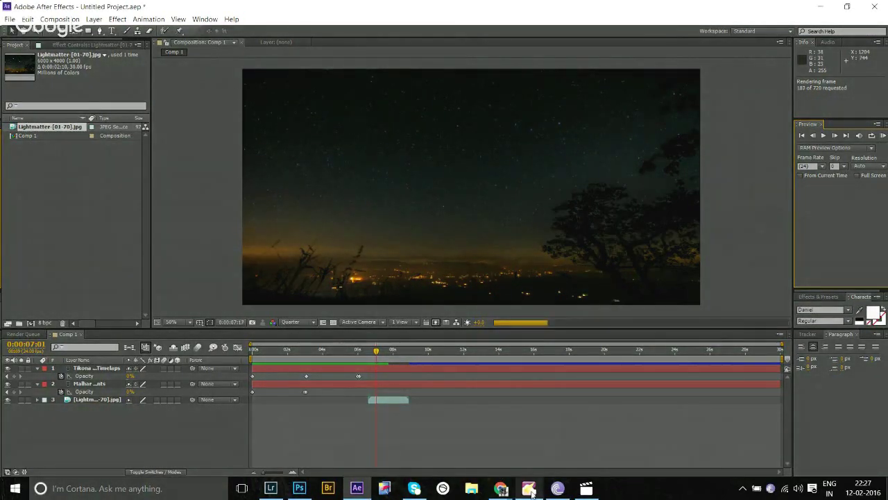
# Step: Switch to StarStaX, browse the Comp2 and Comp1 JPGs folders, and view the first gap-filling image from the StarStax folder
pyautogui.click(529, 487)
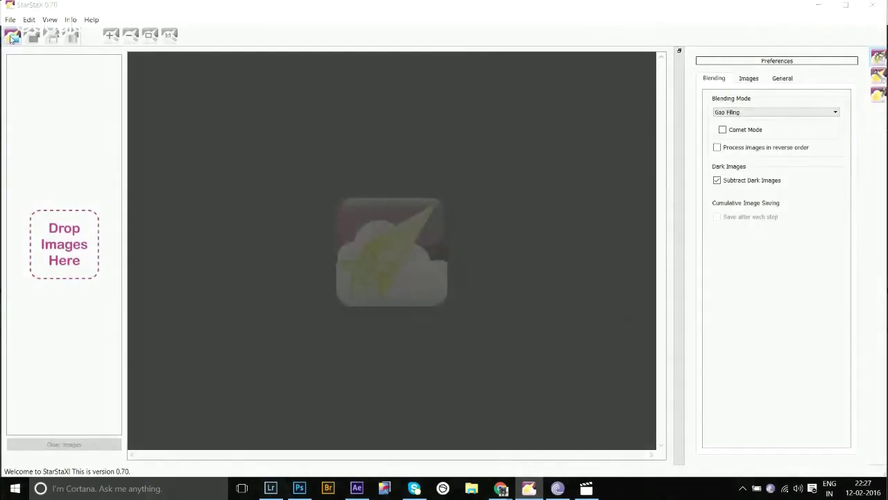
pyautogui.click(12, 34)
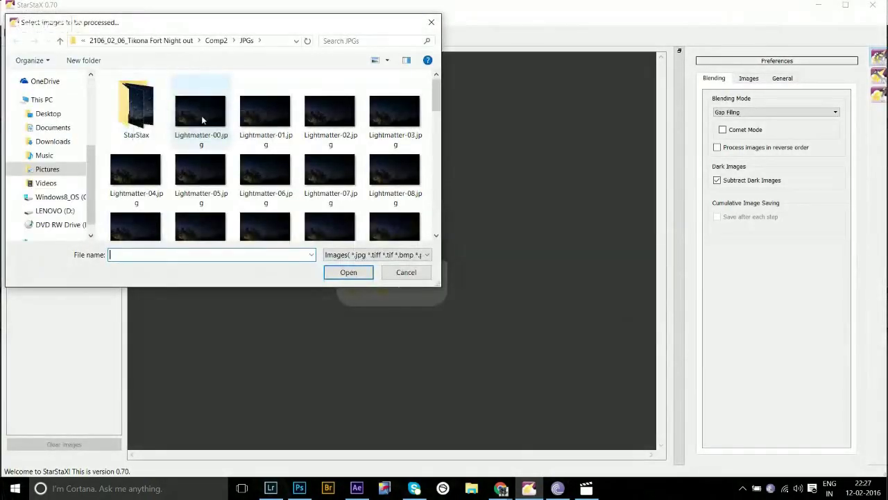
pyautogui.doubleClick(149, 118)
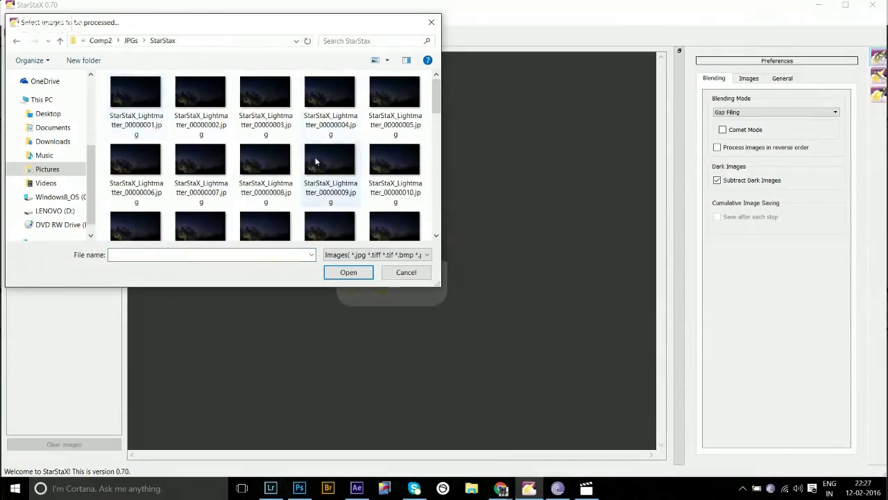
pyautogui.click(130, 41)
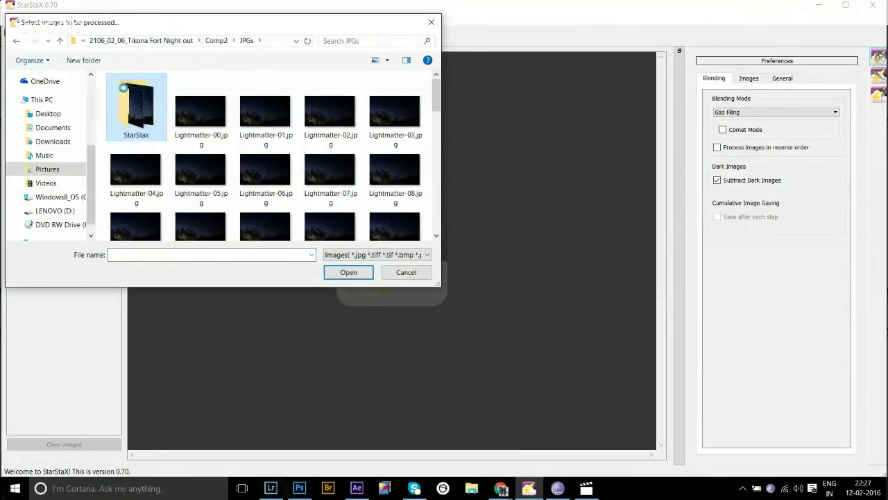
pyautogui.click(212, 41)
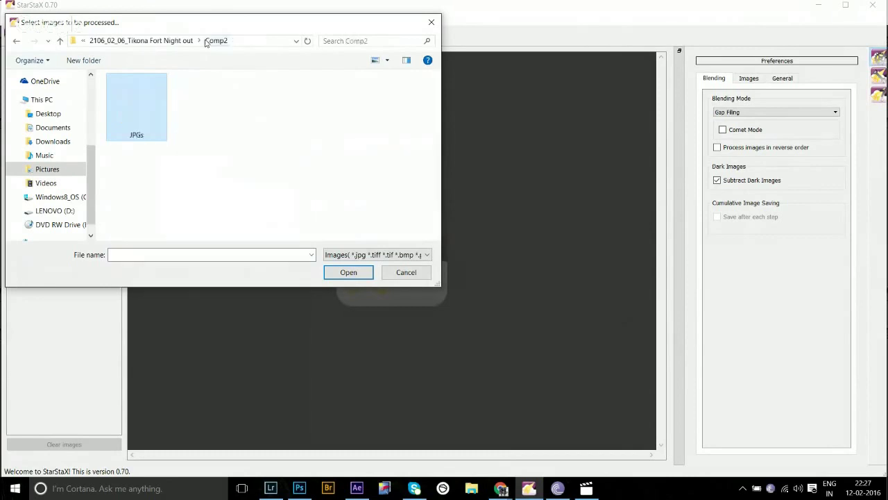
pyautogui.click(166, 41)
pyautogui.doubleClick(129, 109)
pyautogui.doubleClick(140, 118)
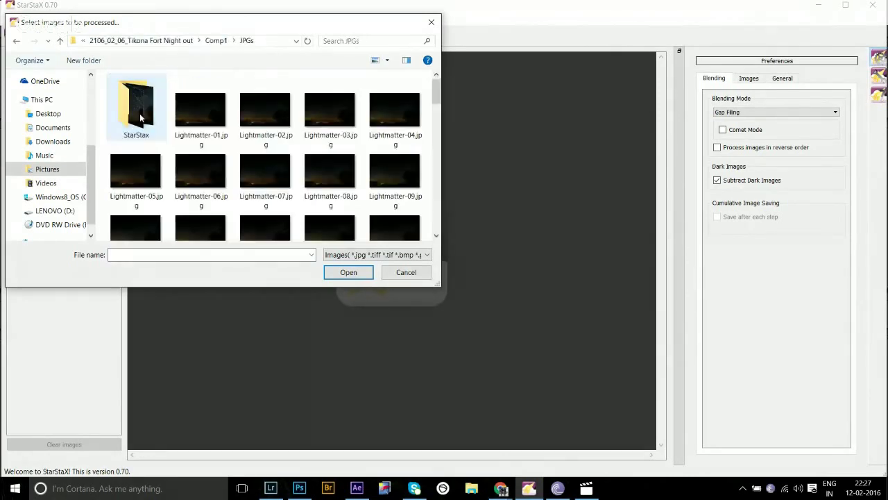
pyautogui.doubleClick(136, 111)
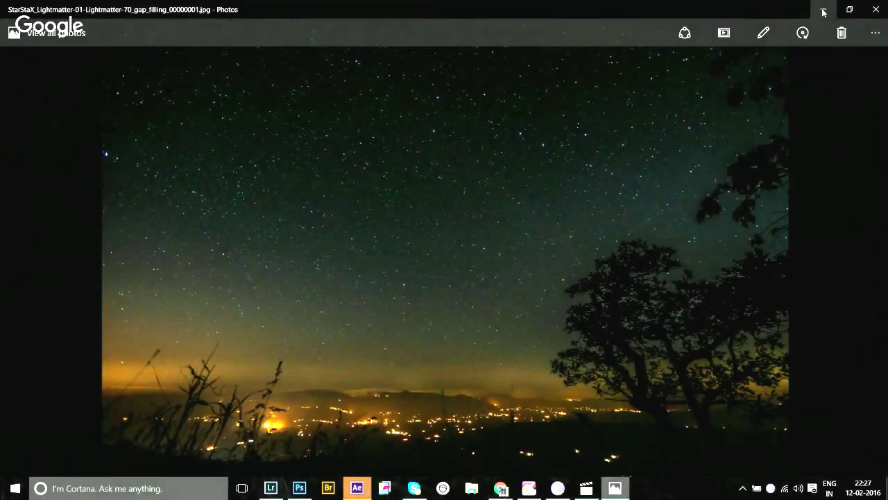
pyautogui.click(823, 11)
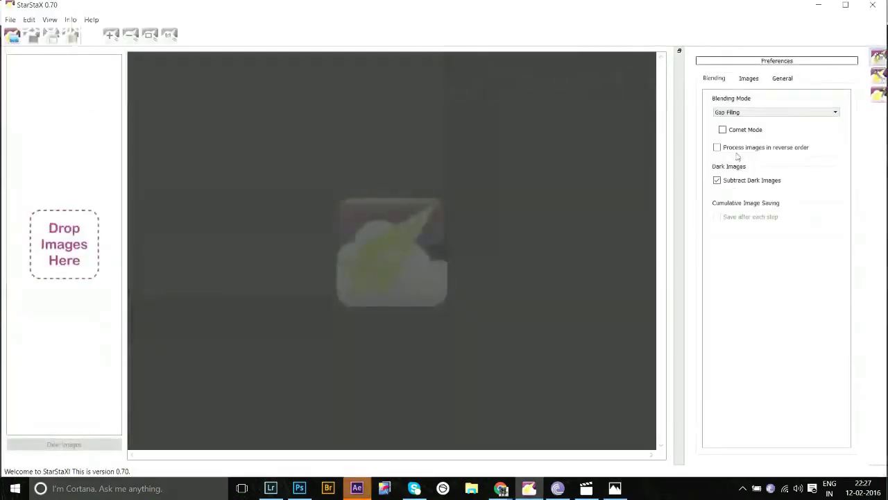
# Step: Review the StarStaX preferences for images, general settings and blending
pyautogui.click(753, 82)
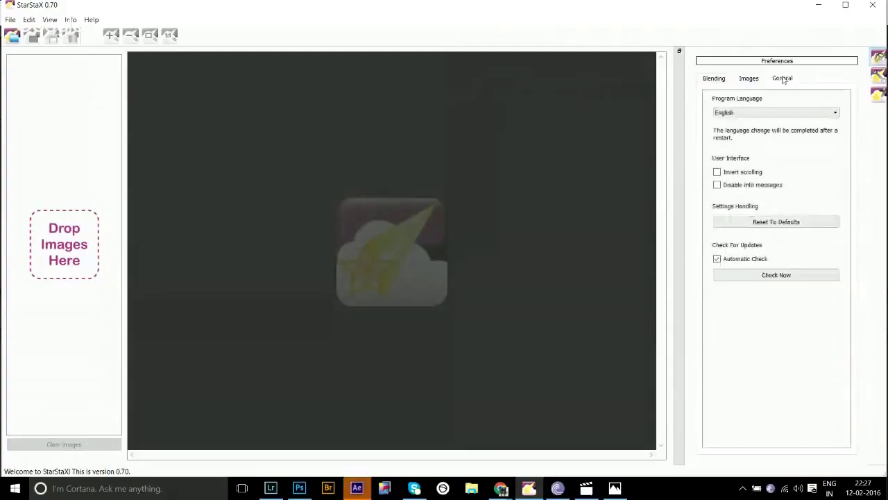
pyautogui.click(715, 80)
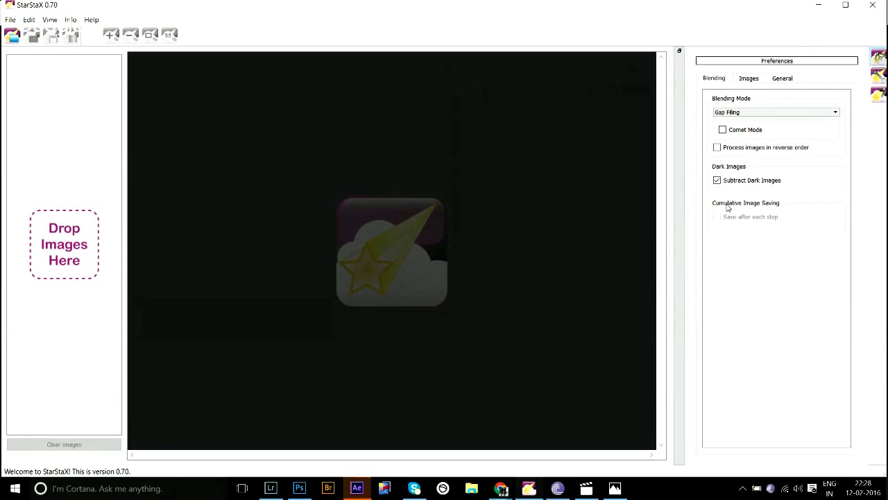
pyautogui.moveTo(529, 490)
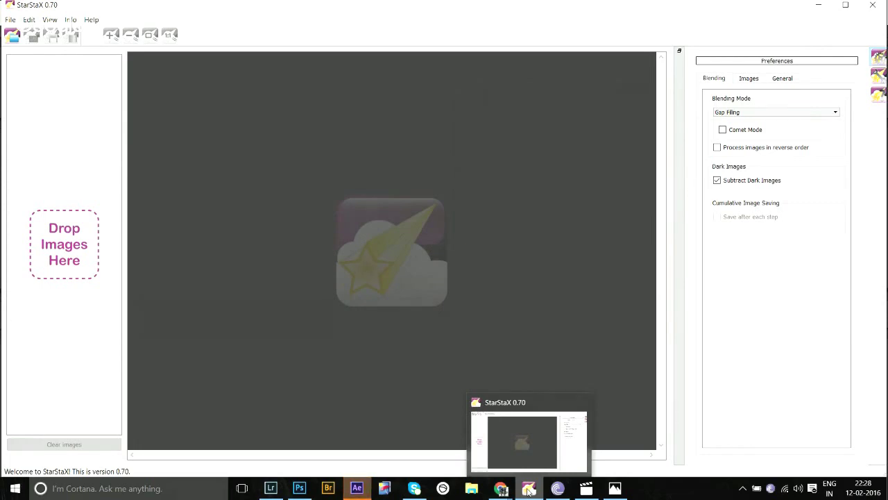
pyautogui.click(528, 491)
pyautogui.click(528, 490)
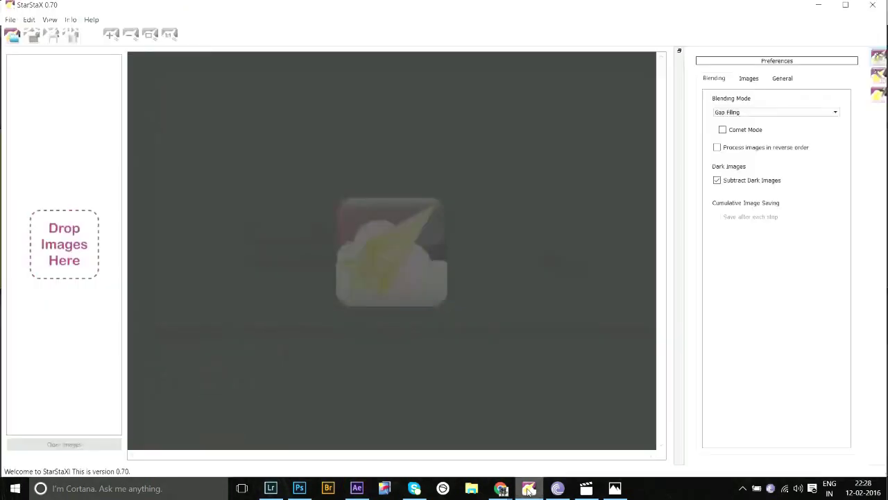
# Step: Switch back to After Effects, play the RAM preview of Comp 1 and stop it
pyautogui.click(529, 490)
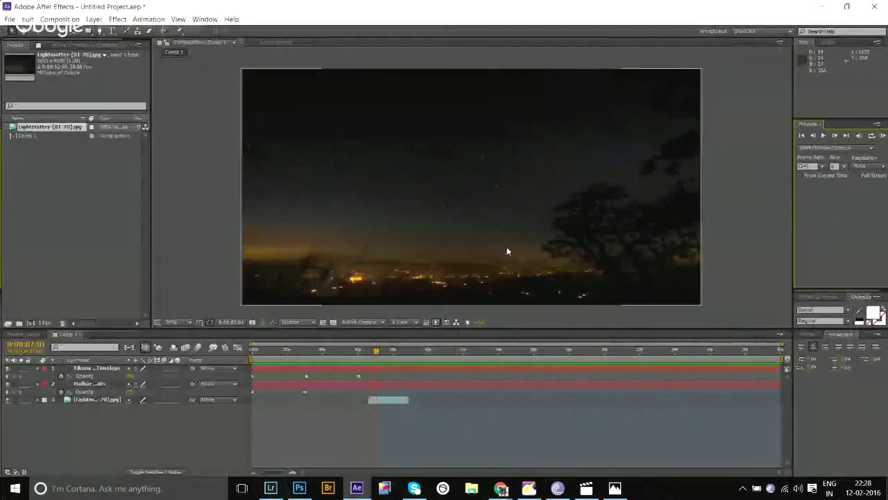
pyautogui.click(882, 136)
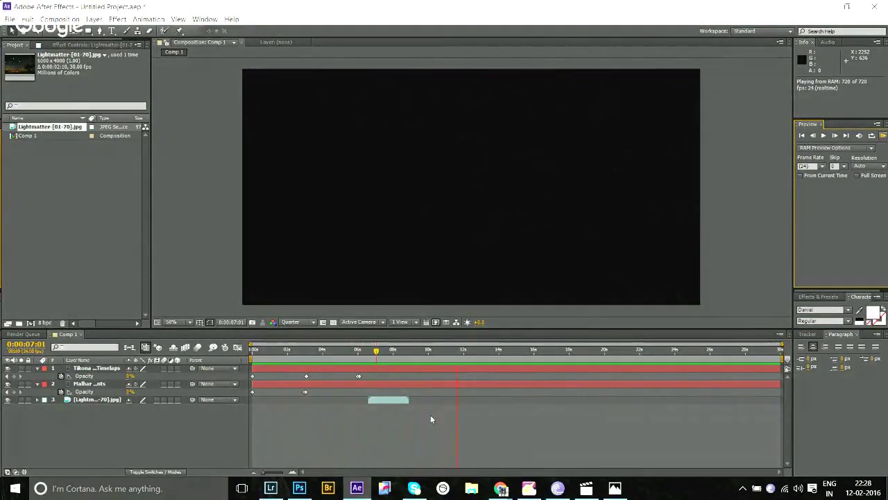
pyautogui.click(422, 399)
pyautogui.click(389, 399)
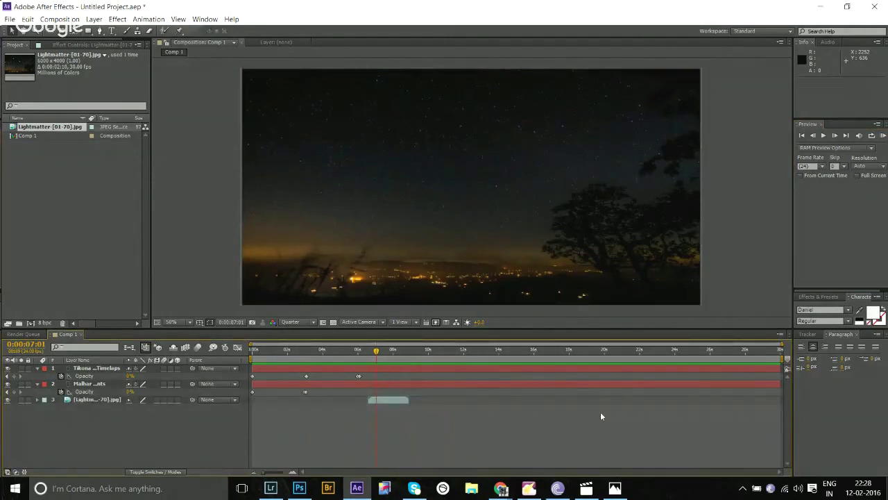
pyautogui.hotkey('alt', 'Tab')
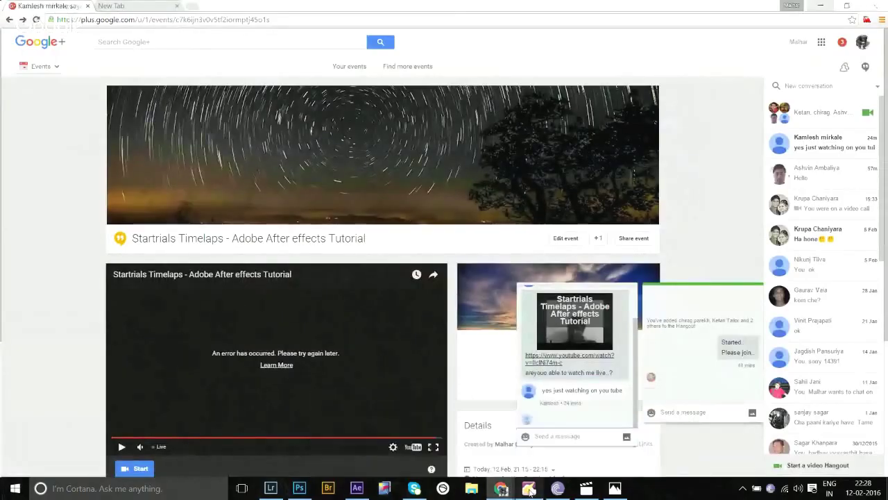
pyautogui.hotkey('alt', 'Tab')
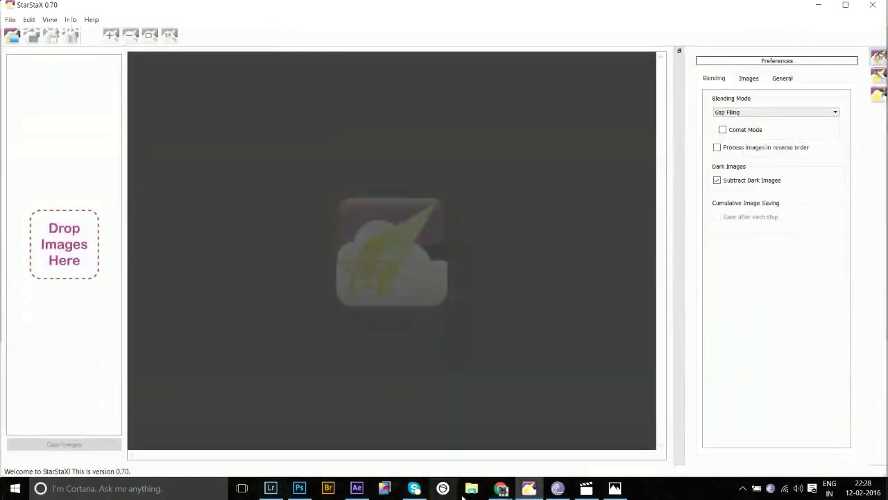
pyautogui.moveTo(511, 490)
pyautogui.click(491, 441)
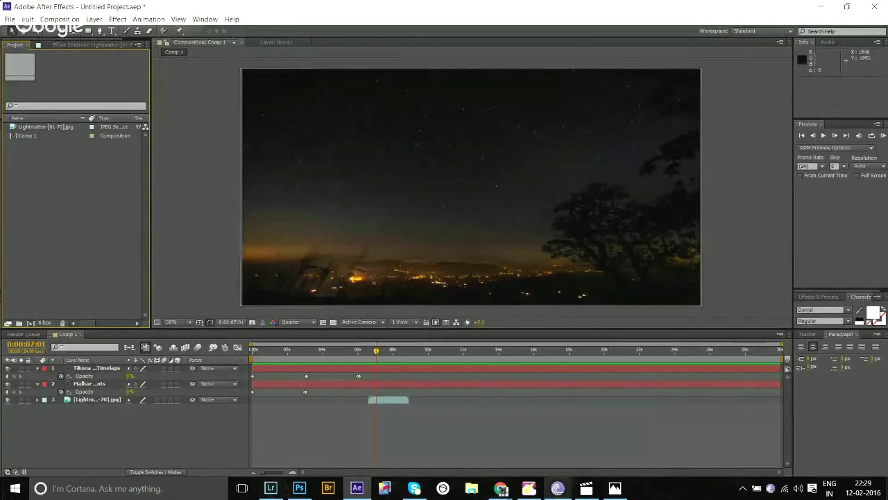
pyautogui.click(529, 488)
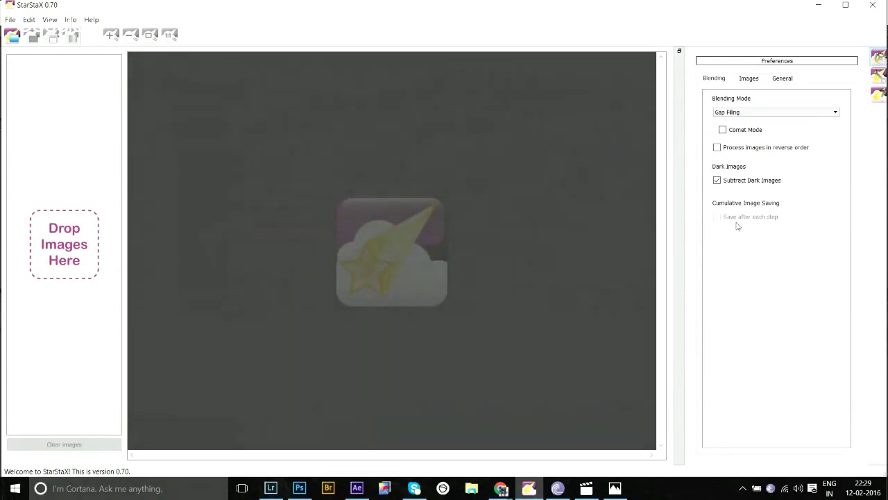
pyautogui.click(818, 4)
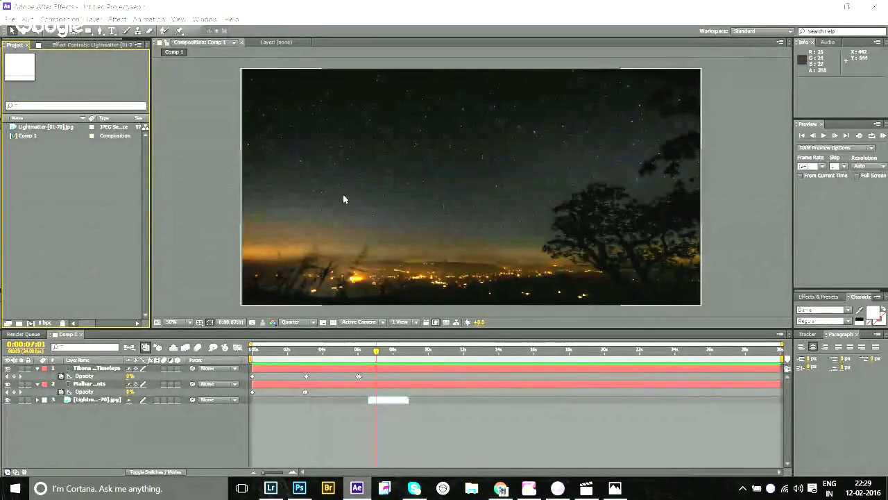
# Step: Import the gap-filled images from the StarStax folder into the project as a JPEG sequence
pyautogui.hotkey('ctrl', 'a')
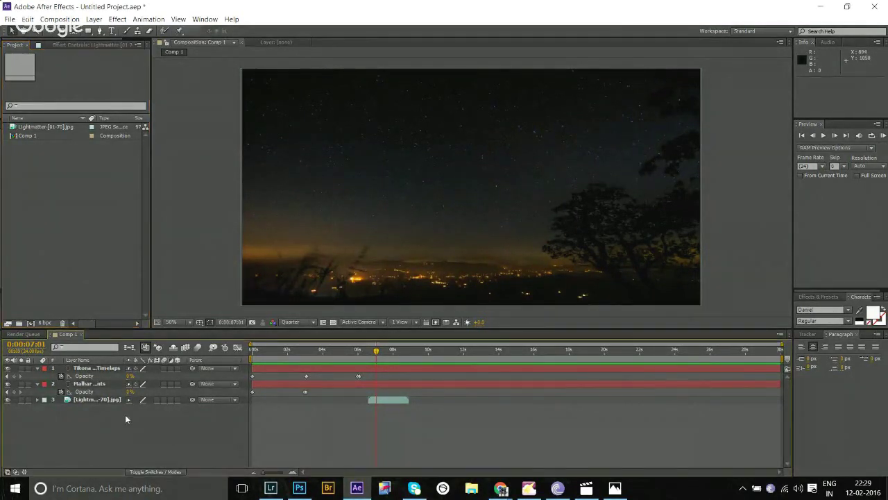
pyautogui.doubleClick(47, 183)
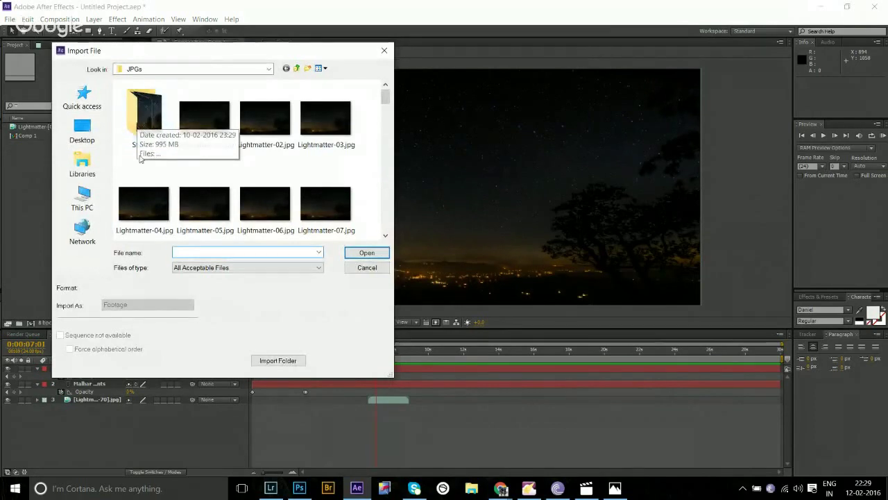
pyautogui.doubleClick(145, 111)
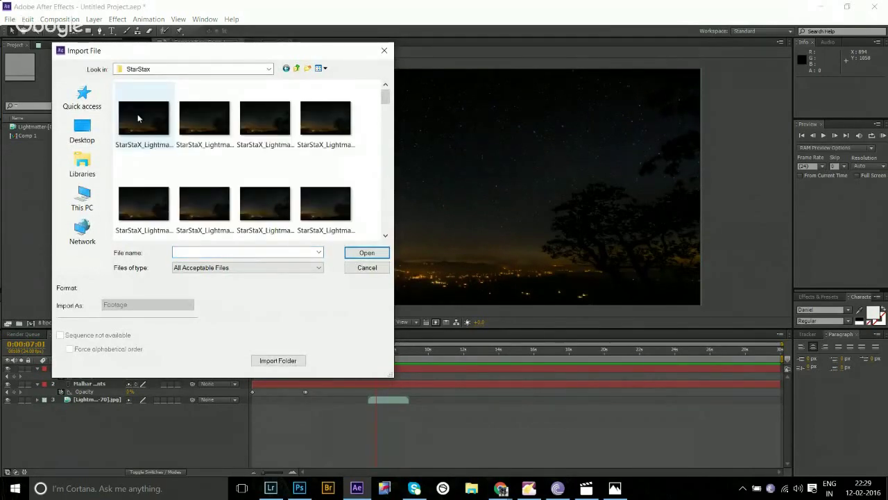
pyautogui.click(137, 118)
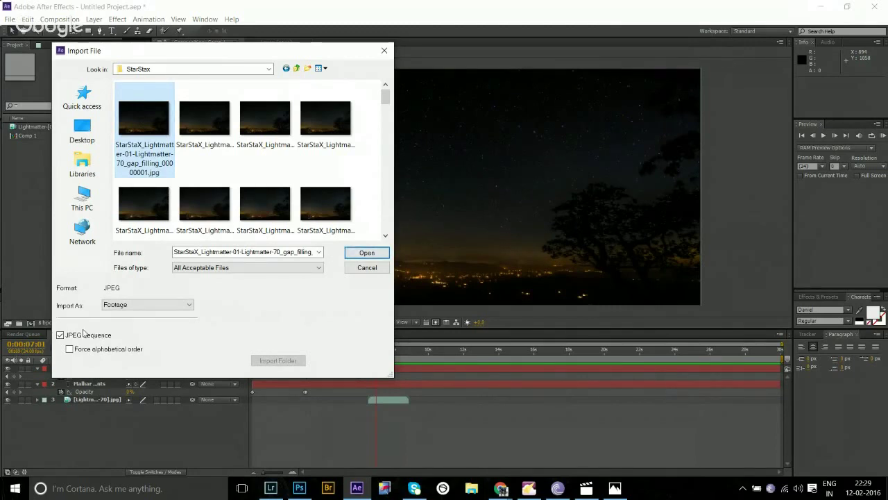
pyautogui.click(365, 254)
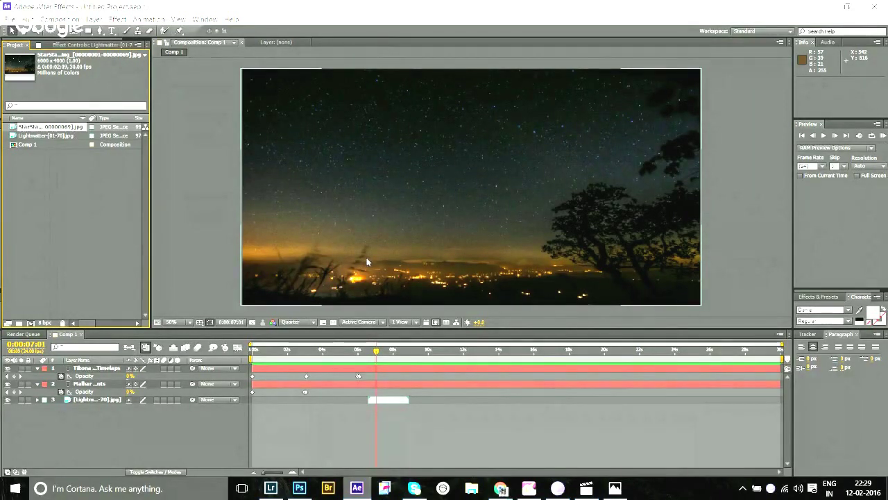
# Step: Add the StarStaX sequence as the lowest layer of Comp 1, starting at 0:00:09:00 after the Lightmatter clip, and run a RAM preview
pyautogui.click(63, 213)
pyautogui.click(54, 128)
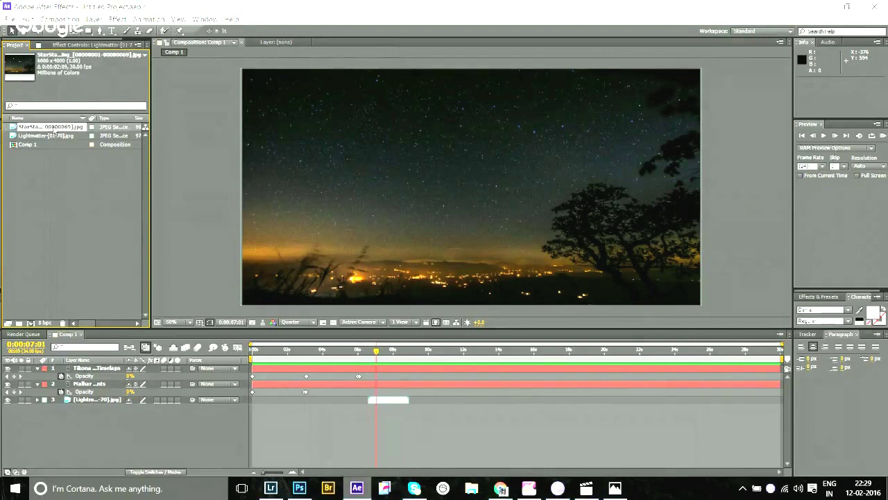
pyautogui.moveTo(54, 129); pyautogui.dragTo(92, 416)
pyautogui.moveTo(266, 412); pyautogui.dragTo(422, 413)
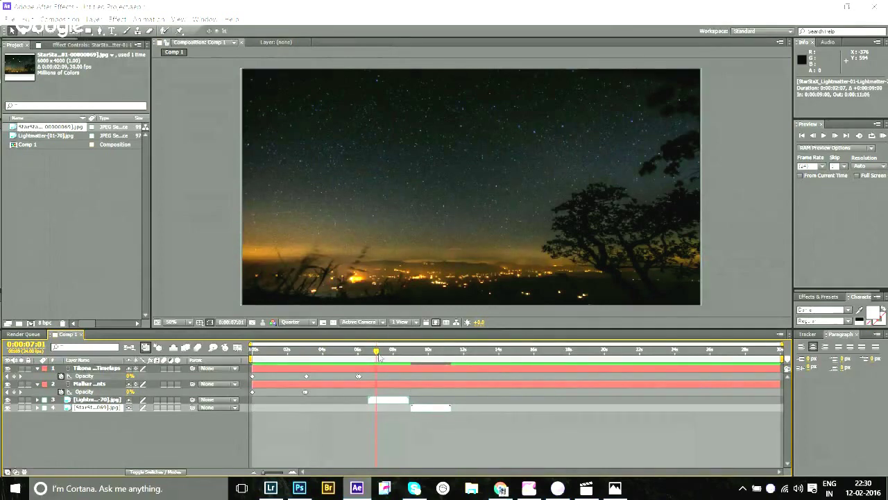
pyautogui.click(882, 138)
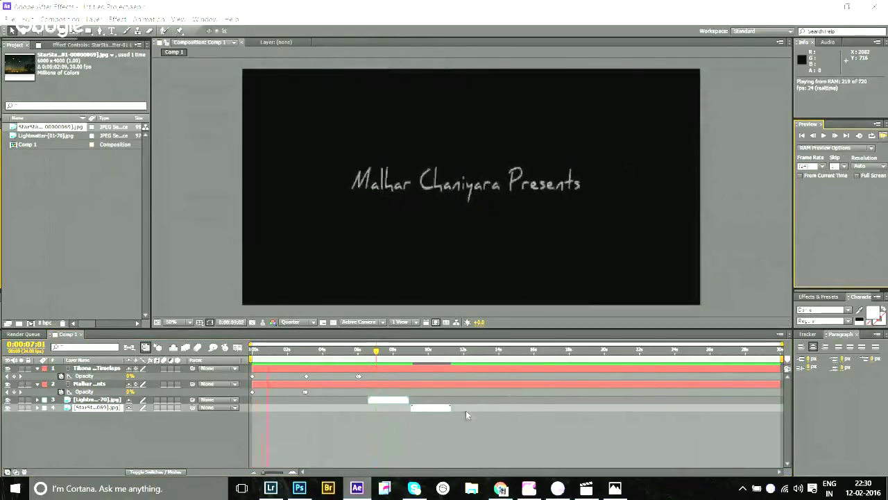
pyautogui.click(429, 410)
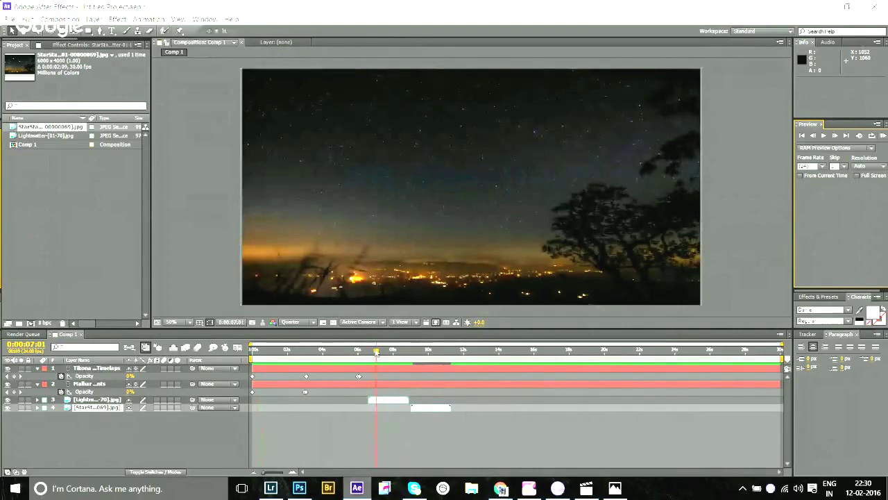
# Step: Go to 0:00:10:01 and roughly shrink the StarStaX layer to about 37% by 35%
pyautogui.click(414, 350)
pyautogui.click(429, 351)
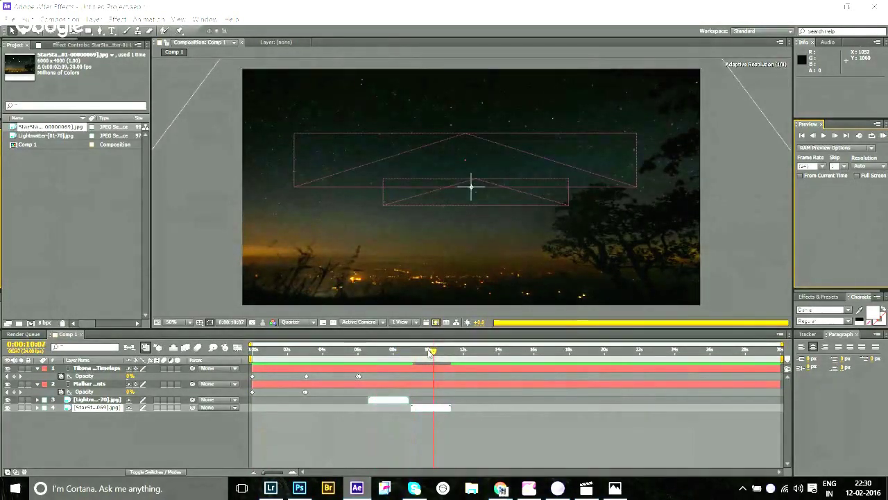
pyautogui.press(',')
pyautogui.press(',')
pyautogui.press(',')
pyautogui.press(',')
pyautogui.press(',')
pyautogui.press(',')
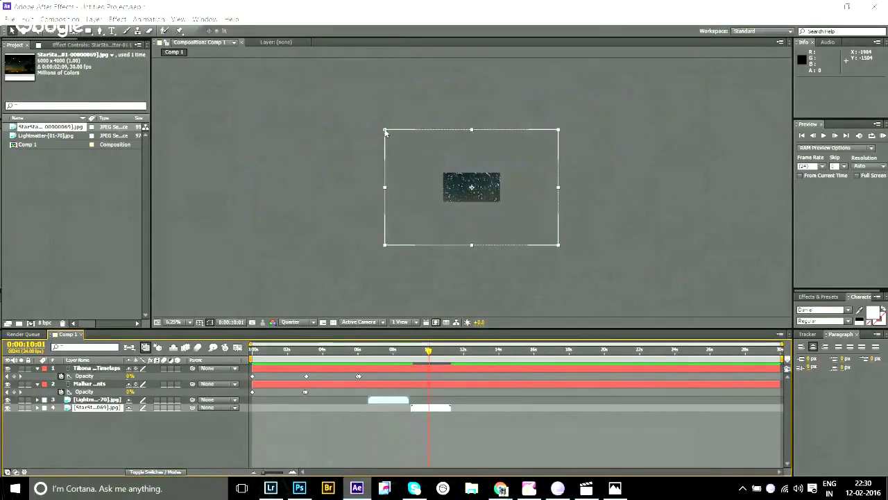
pyautogui.moveTo(385, 129); pyautogui.dragTo(440, 166)
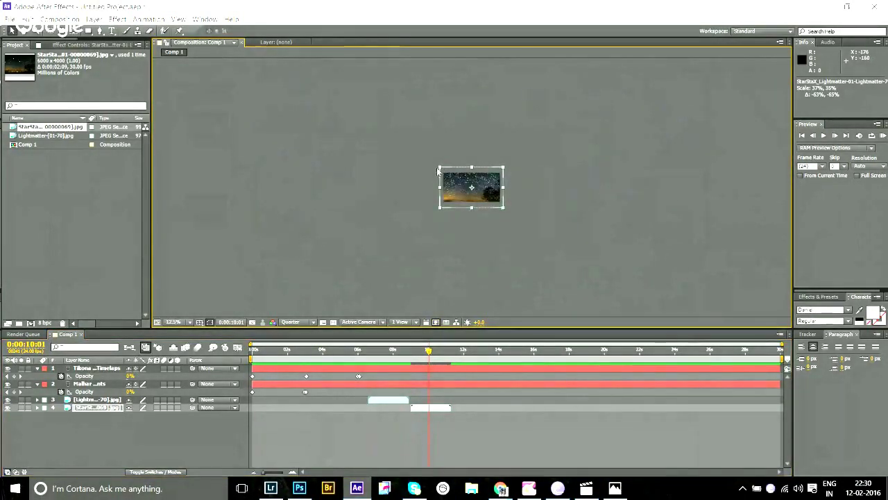
# Step: Fine-tune the StarStaX layer's scale so its edges match the composition frame, then deselect it
pyautogui.press('.')
pyautogui.press('.')
pyautogui.press('.')
pyautogui.press('.')
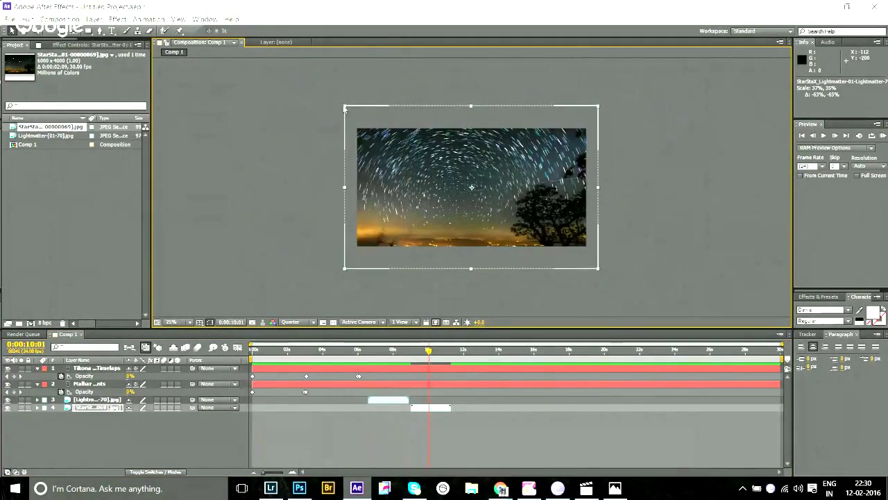
pyautogui.moveTo(345, 107); pyautogui.dragTo(356, 132)
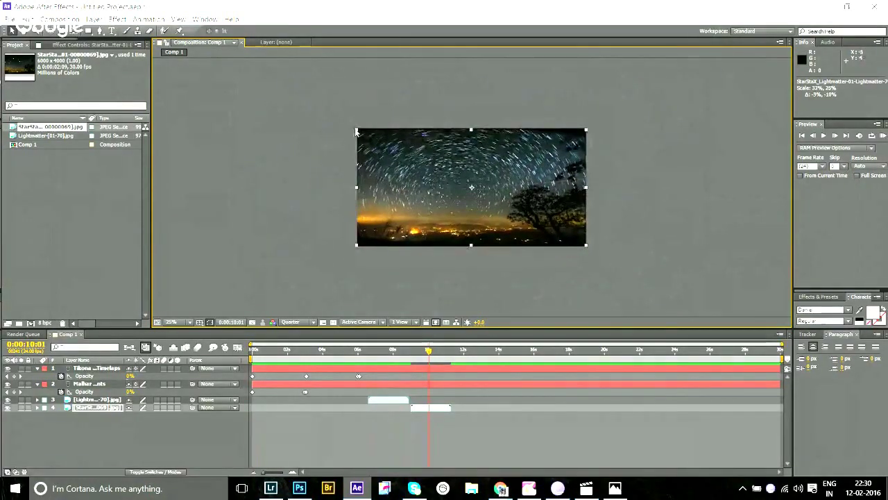
pyautogui.click(669, 173)
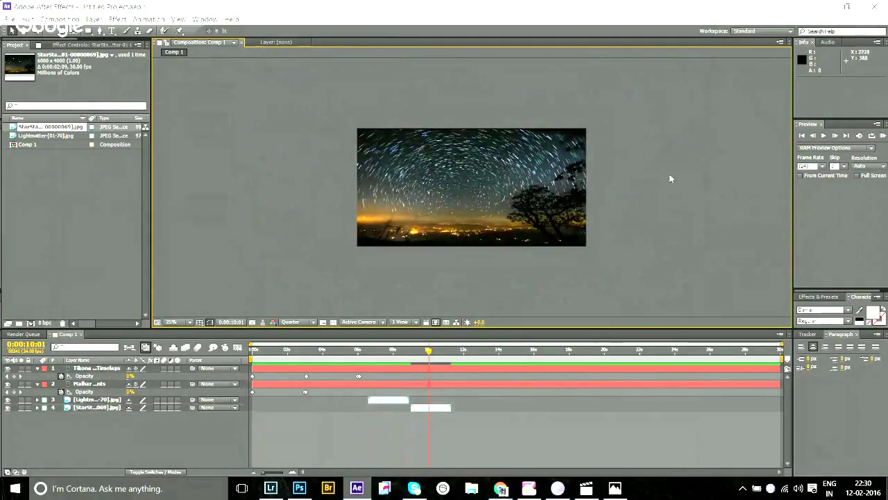
# Step: Switch to Photos and page through the StarStaX gap-filling images from 00000001 to 00000049 to examine how the trails build up
pyautogui.click(613, 489)
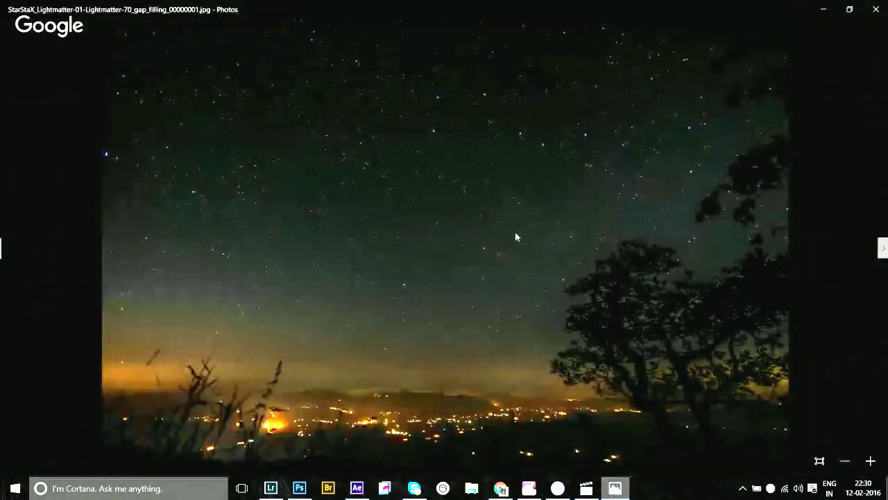
pyautogui.press('Right')
pyautogui.press('Right')
pyautogui.press('Right')
pyautogui.press('Right')
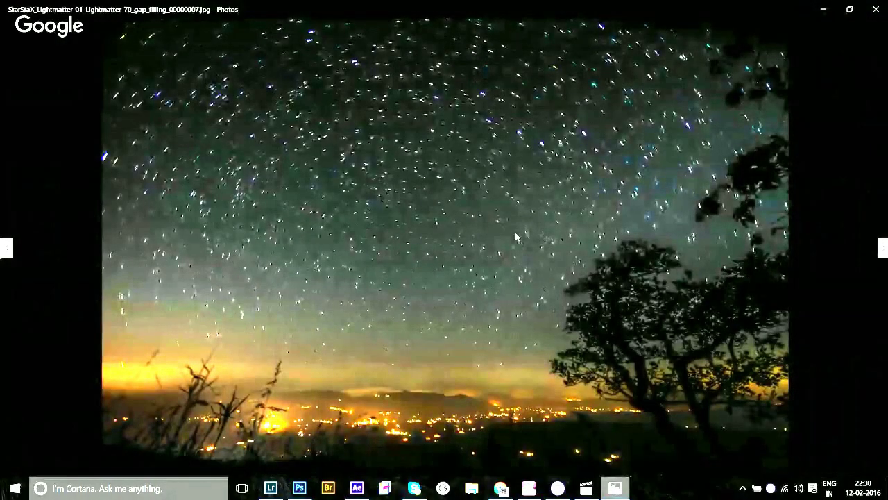
pyautogui.press('Right')
pyautogui.press('Right')
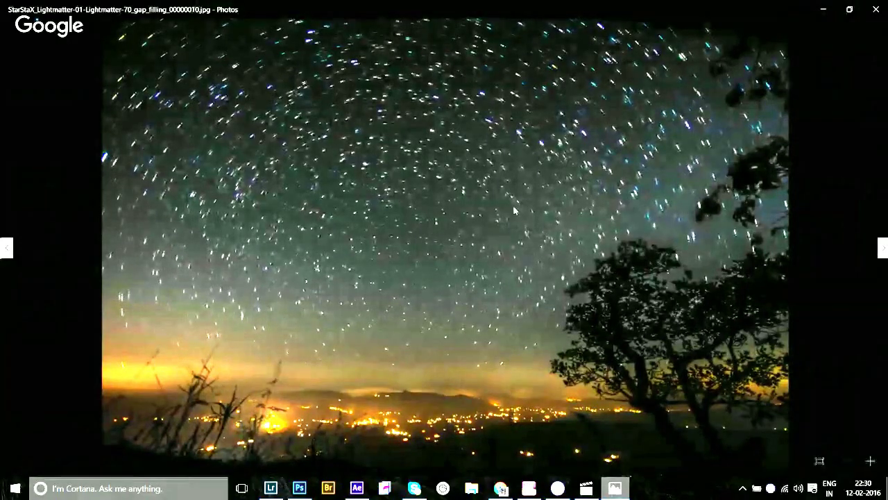
pyautogui.press('Right')
pyautogui.press('Right')
pyautogui.press('Right')
pyautogui.press('Right')
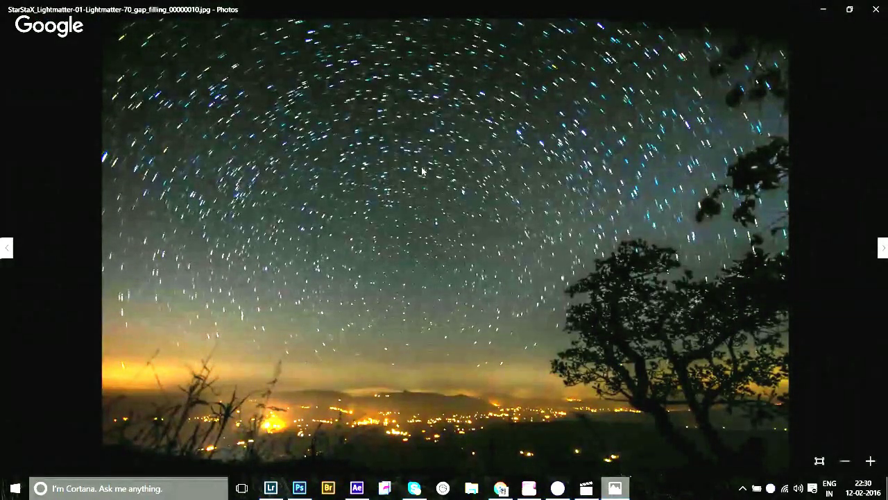
pyautogui.press('Right')
pyautogui.press('Right')
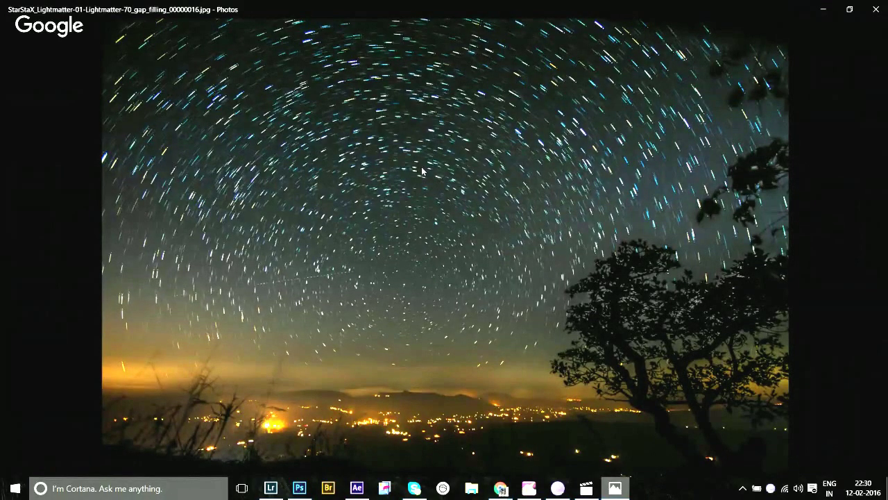
pyautogui.press('Right')
pyautogui.press('Right')
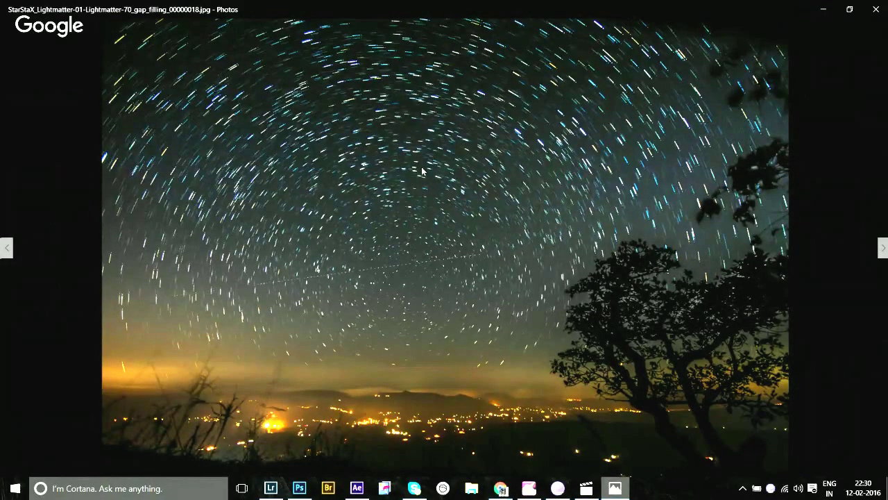
pyautogui.press('Right')
pyautogui.press('Right')
pyautogui.press('Right')
pyautogui.press('Right')
pyautogui.press('Right')
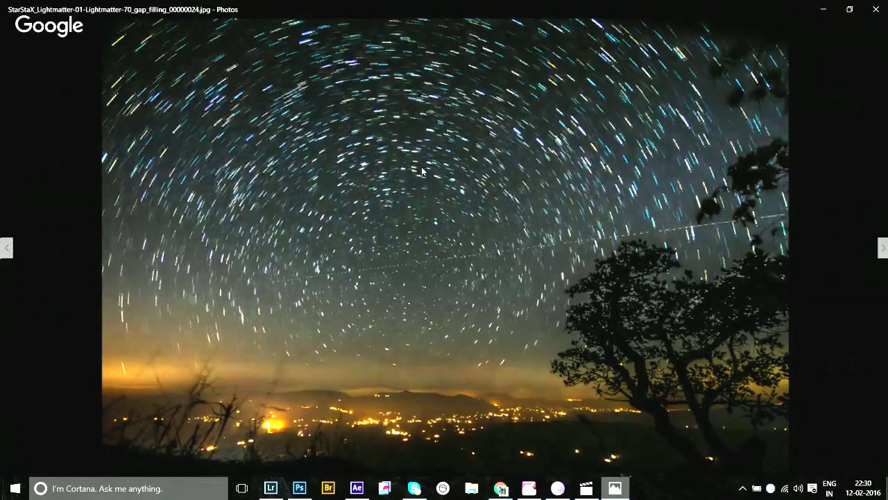
pyautogui.press('Right')
pyautogui.press('Right')
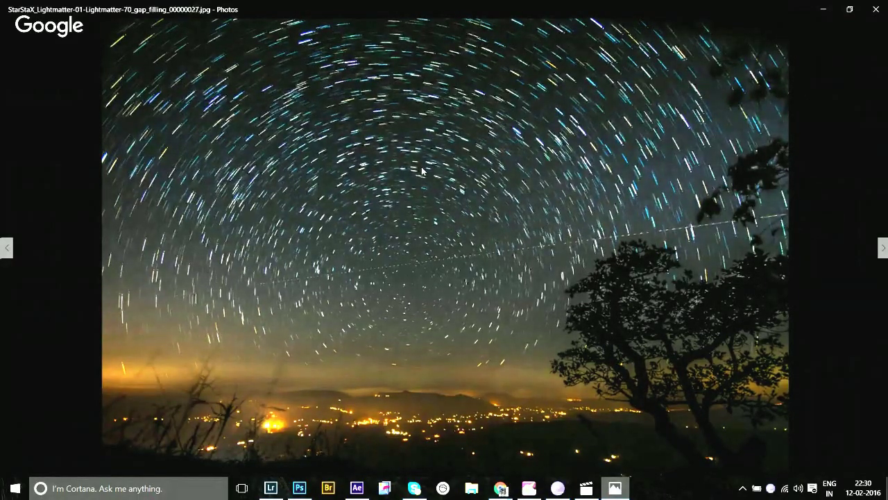
pyautogui.press('Right')
pyautogui.press('Right')
pyautogui.press('Right')
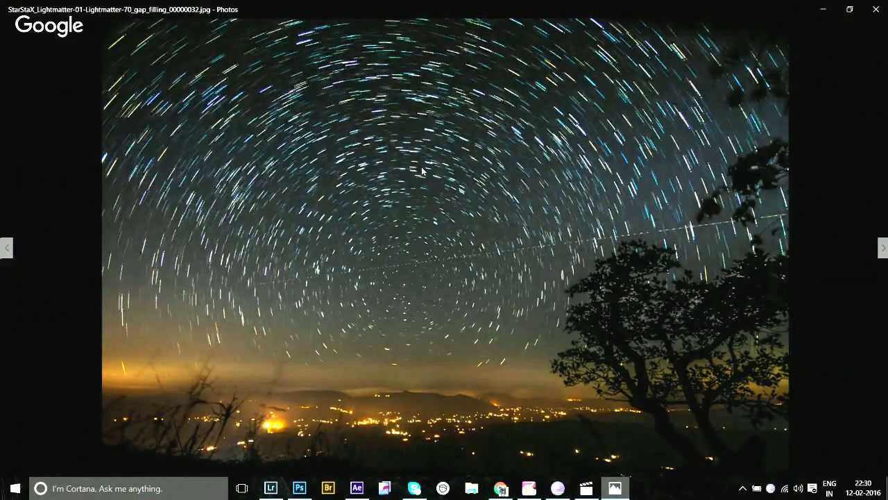
pyautogui.press('Right')
pyautogui.press('Right')
pyautogui.press('Right')
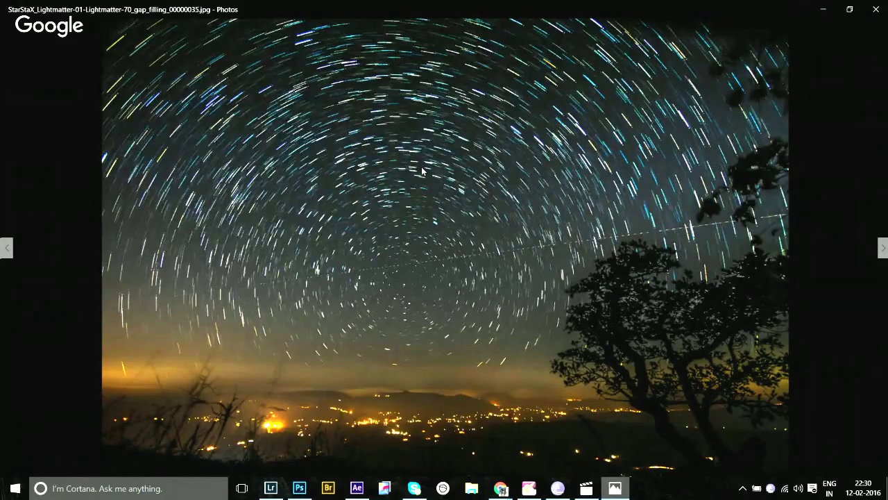
pyautogui.press('Right')
pyautogui.press('Right')
pyautogui.press('Right')
pyautogui.press('Right')
pyautogui.press('Right')
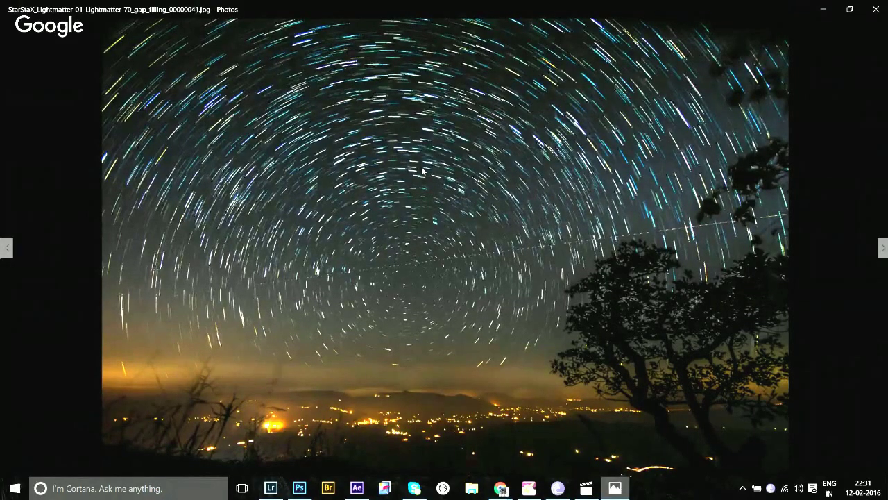
pyautogui.press('Right')
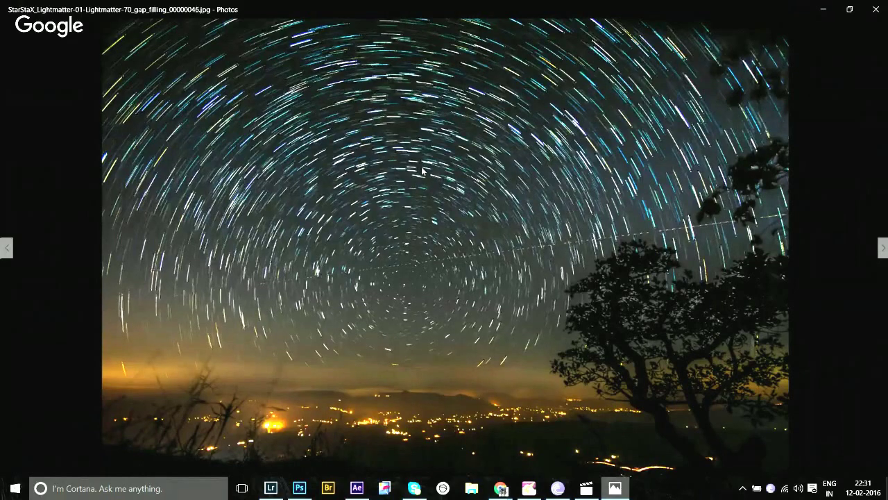
pyautogui.press('Right')
pyautogui.press('Right')
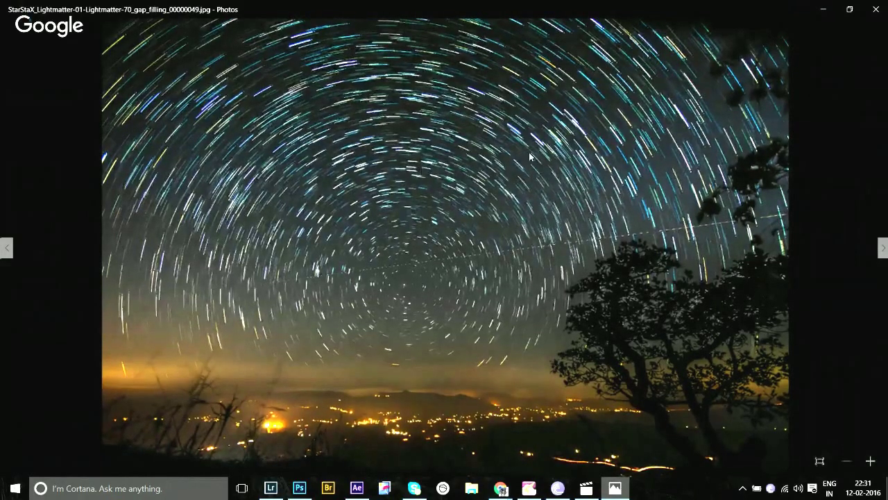
pyautogui.click(819, 9)
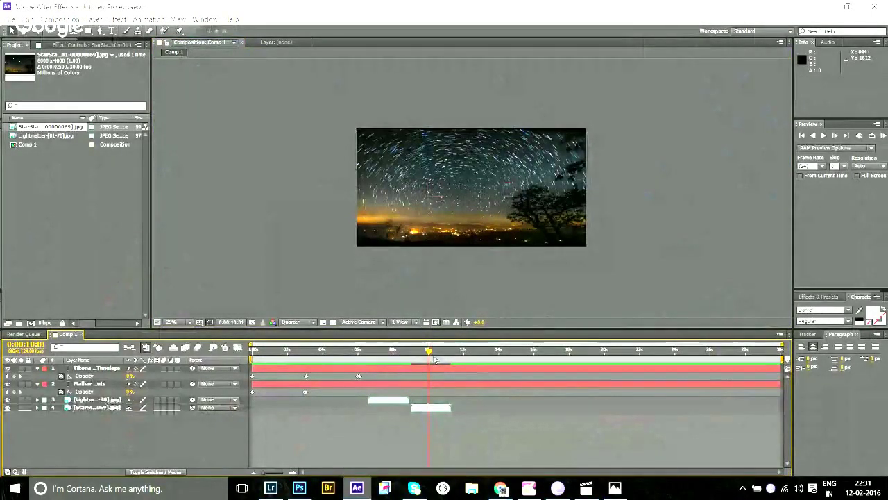
# Step: Render and play a RAM preview of Comp 1 in After Effects with the scaled StarStaX layer, then stop it
pyautogui.press('.')
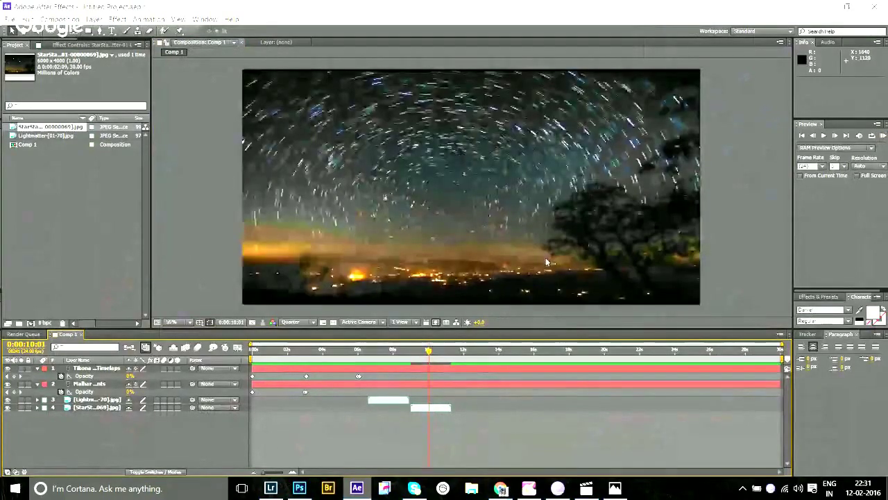
pyautogui.click(882, 137)
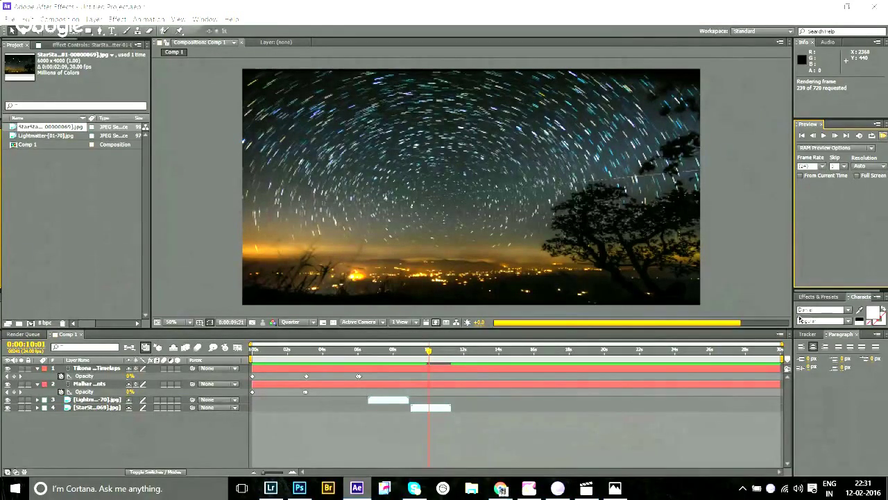
pyautogui.moveTo(501, 489)
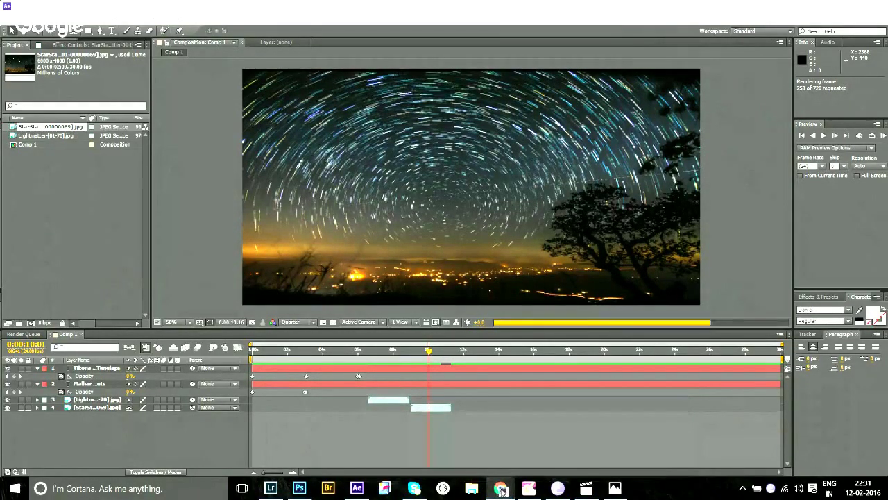
pyautogui.click(704, 227)
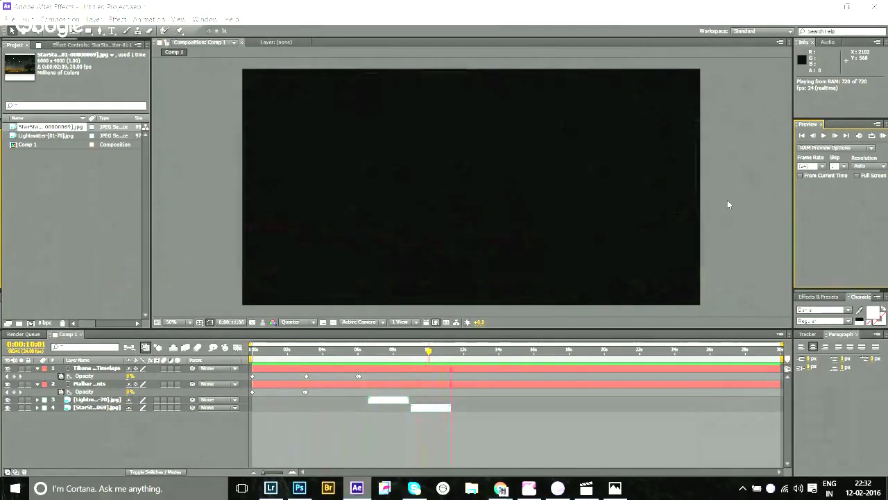
pyautogui.click(434, 410)
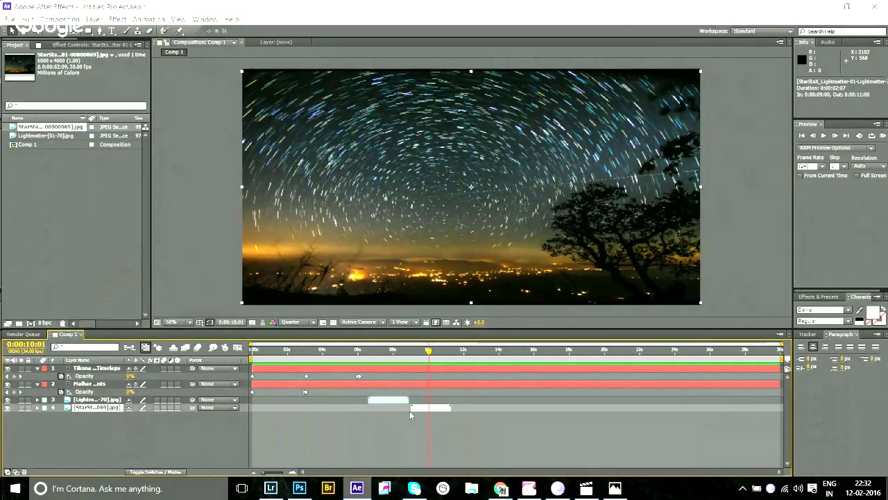
pyautogui.click(208, 435)
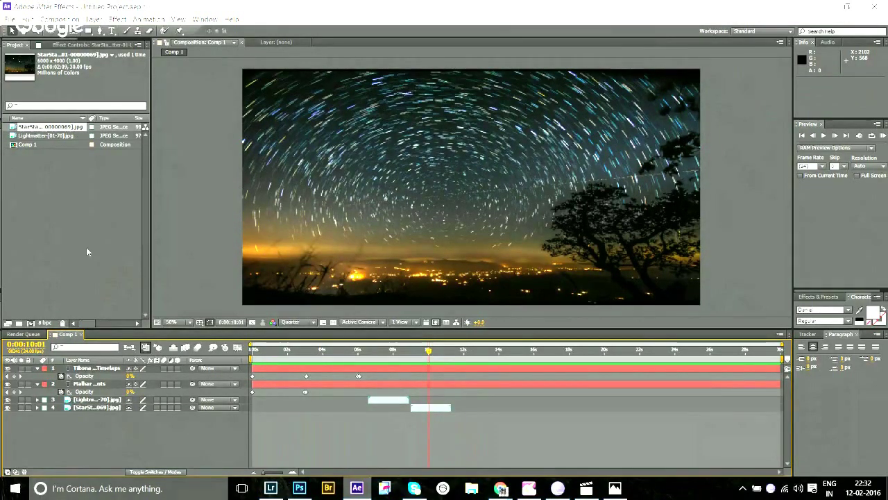
# Step: Add a second copy of the StarStaX sequence as the lowest layer, starting at 0:00:11:08 right after the first copy
pyautogui.moveTo(50, 128); pyautogui.dragTo(70, 430)
pyautogui.moveTo(276, 416); pyautogui.dragTo(475, 419)
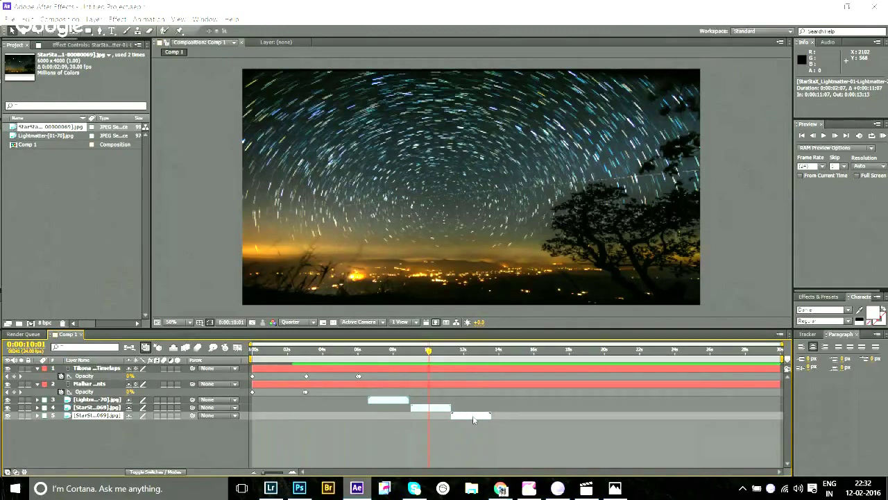
pyautogui.moveTo(473, 420); pyautogui.dragTo(475, 419)
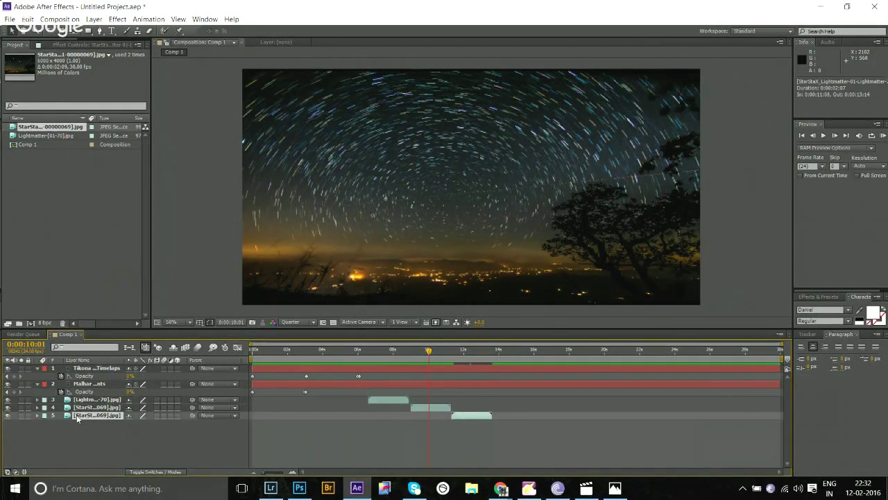
# Step: Time-reverse the second StarStaX layer and briefly preview the composition
pyautogui.click(93, 19)
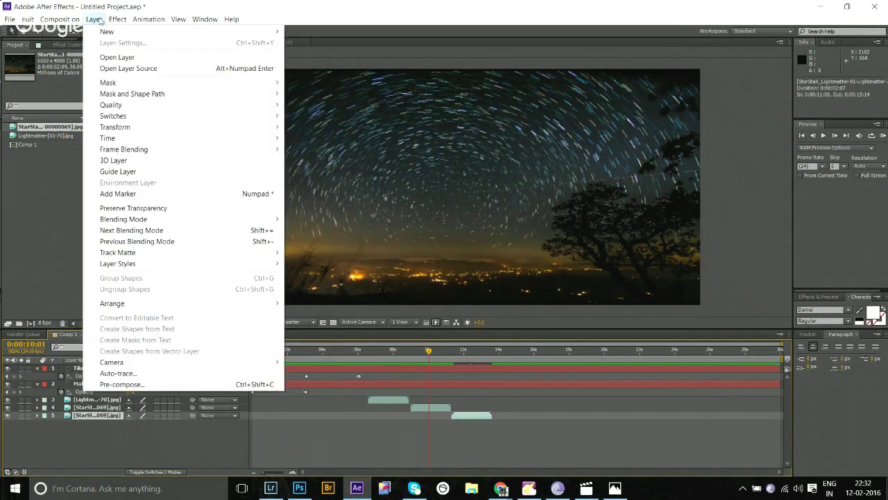
pyautogui.moveTo(233, 138)
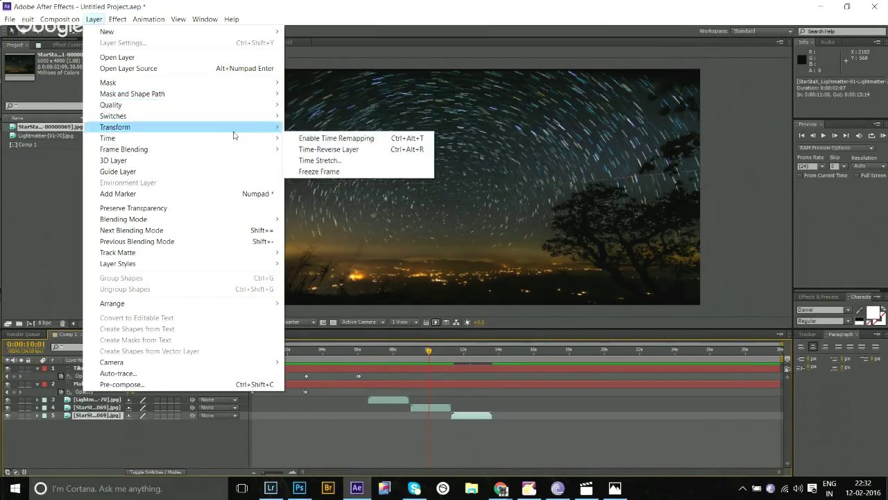
pyautogui.click(305, 149)
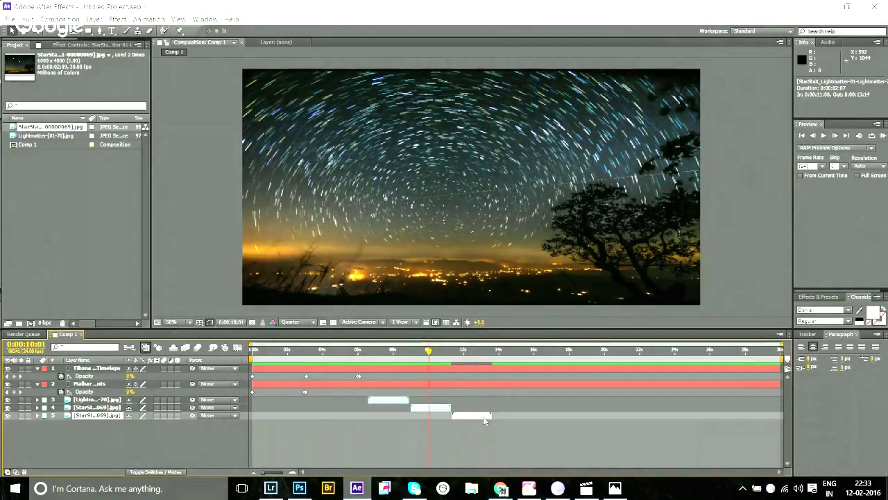
pyautogui.click(883, 136)
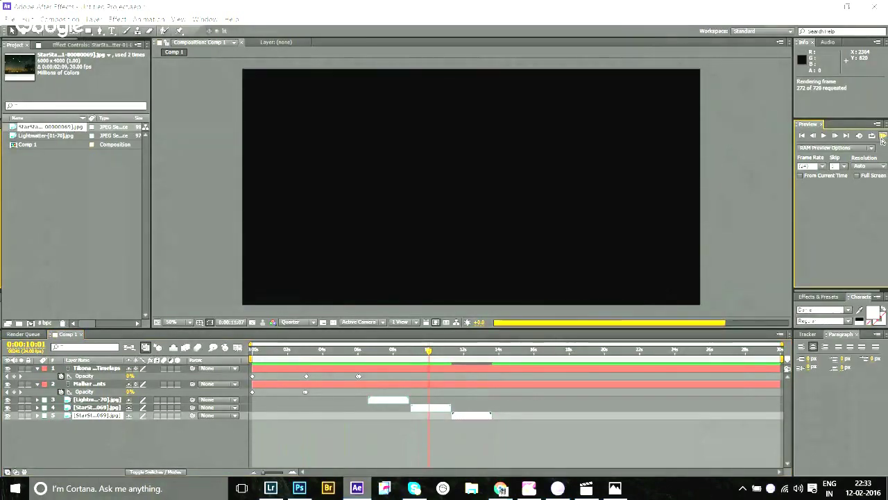
pyautogui.click(466, 419)
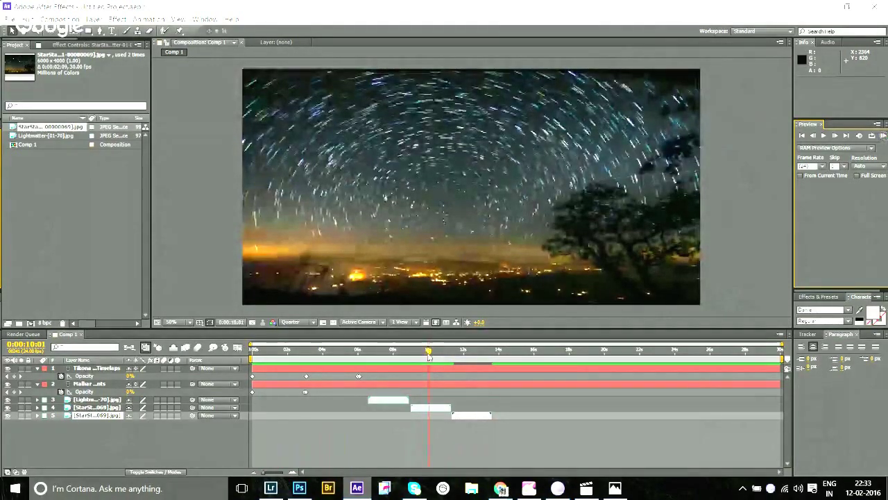
# Step: Go to 0:00:12:10 and scale the reversed StarStaX layer to about 33% by 25% to fit the composition frame
pyautogui.click(454, 351)
pyautogui.moveTo(464, 357); pyautogui.dragTo(471, 351)
pyautogui.scroll(-6, 720, 150)
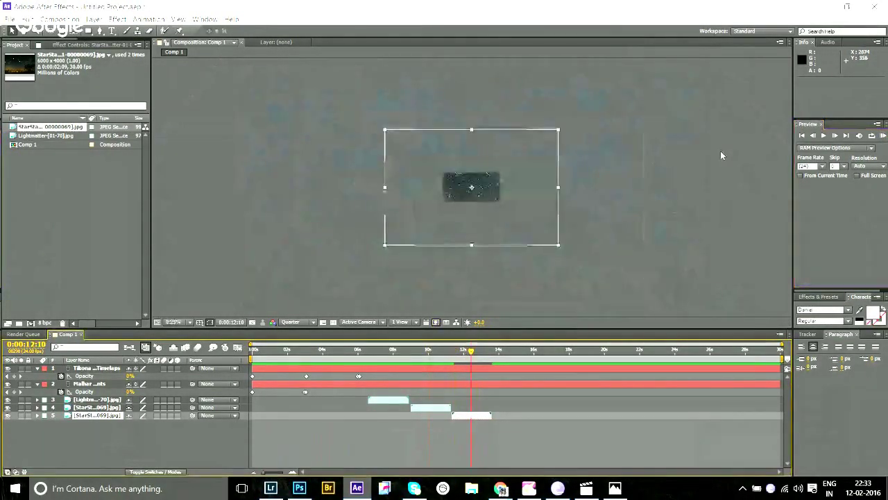
pyautogui.moveTo(384, 130); pyautogui.dragTo(446, 170)
pyautogui.scroll(3, 272, 74)
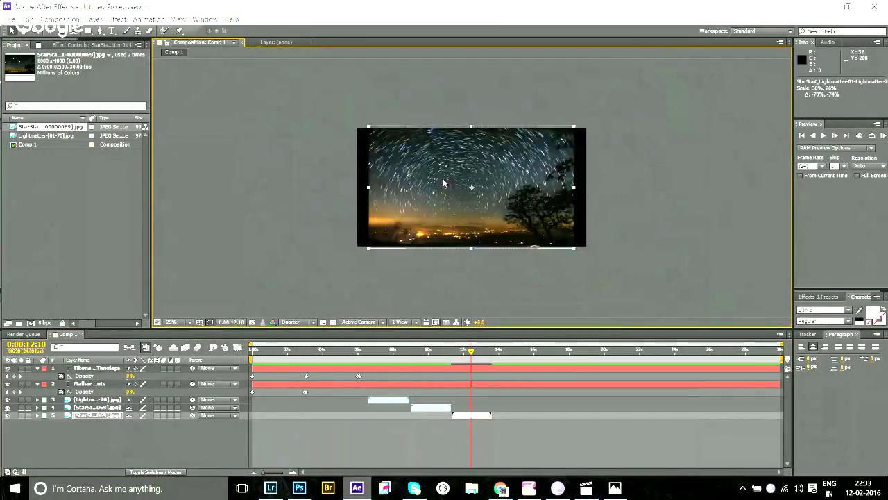
pyautogui.moveTo(267, 66); pyautogui.dragTo(242, 74)
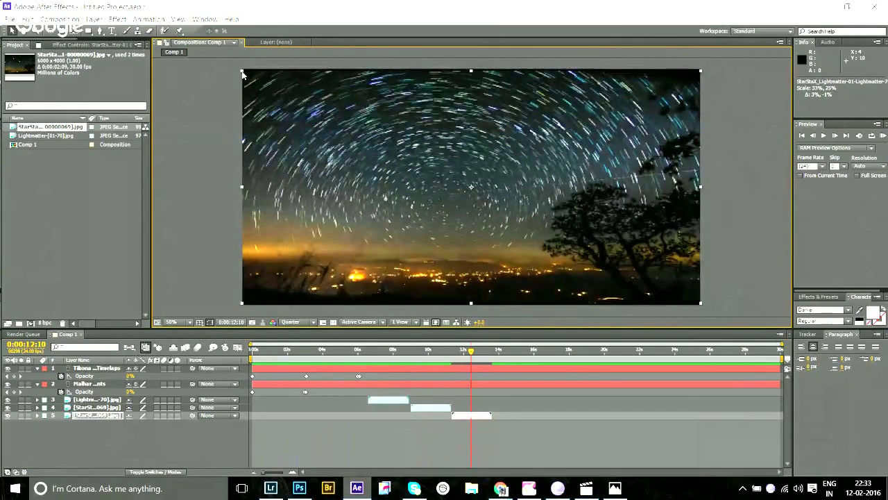
# Step: Render and play a RAM preview including the reversed StarStaX layer, then stop it and clear the selection
pyautogui.click(882, 135)
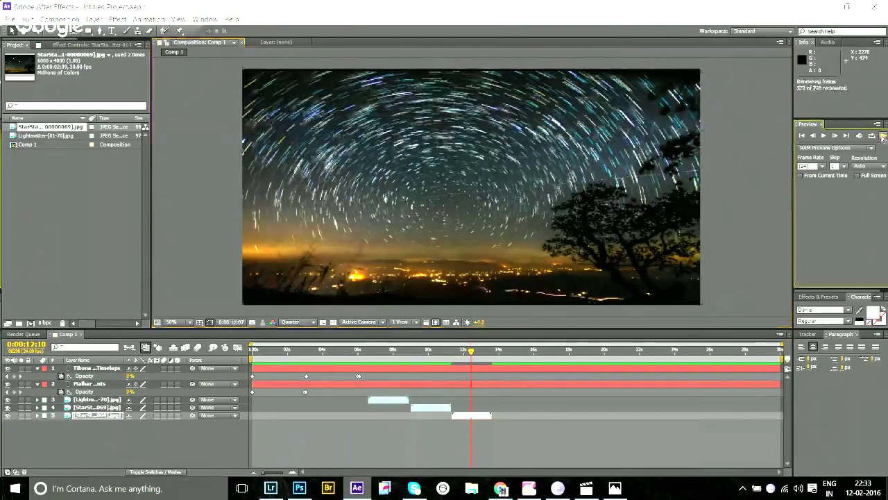
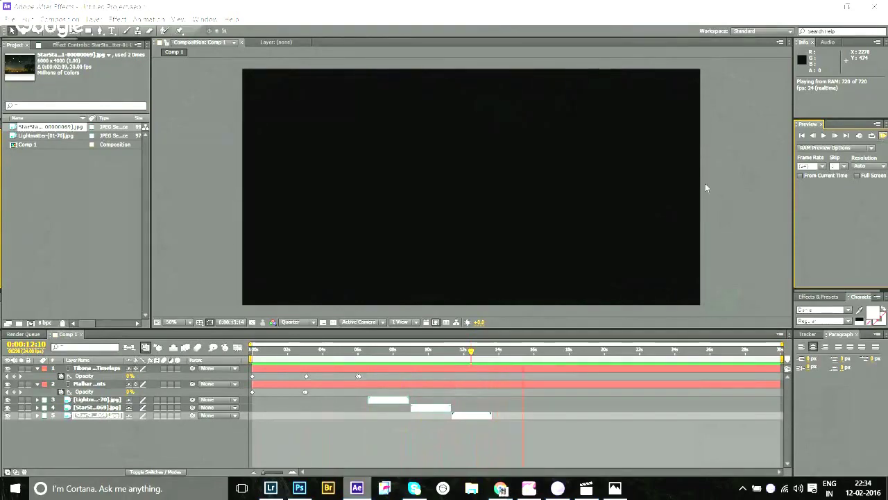
pyautogui.click(490, 437)
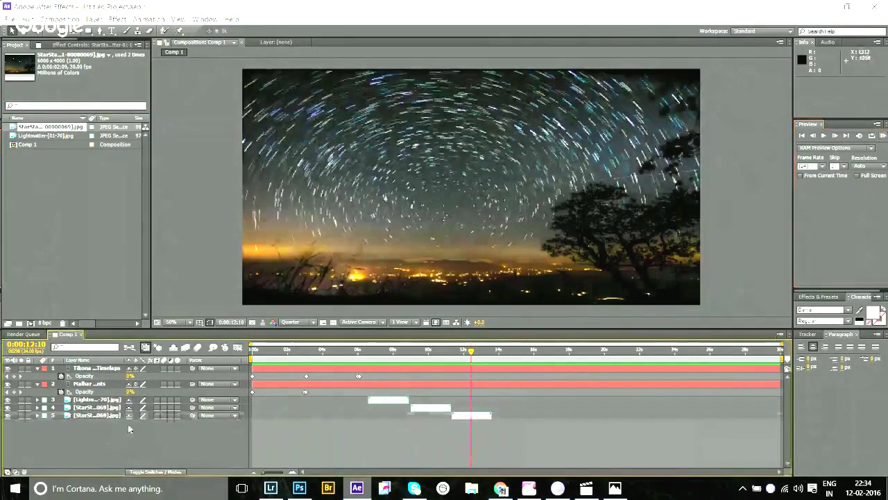
pyautogui.click(67, 186)
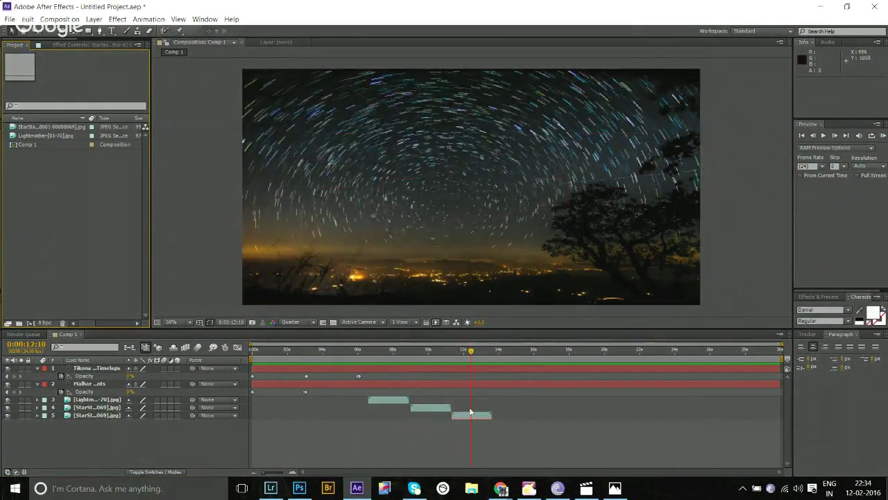
# Step: Import the images starting with Lightmatter-00.jpg from the JPGs folder inside Comp2 as a JPEG sequence
pyautogui.doubleClick(34, 193)
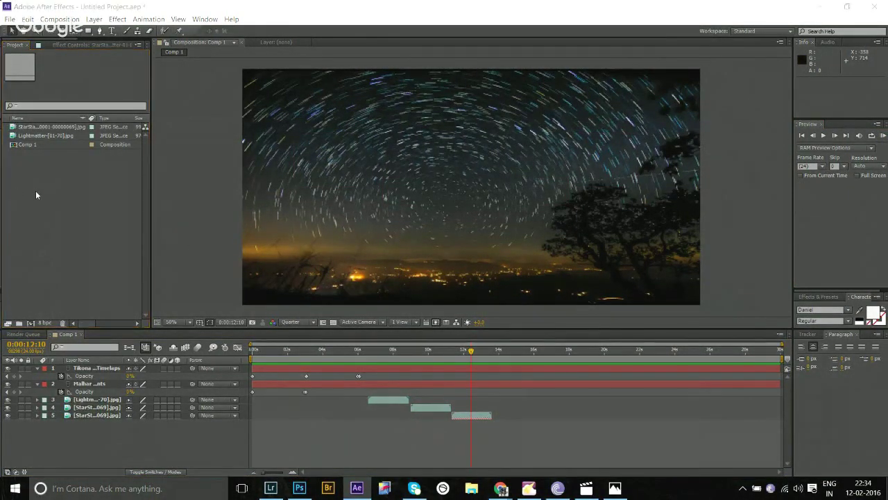
pyautogui.click(296, 69)
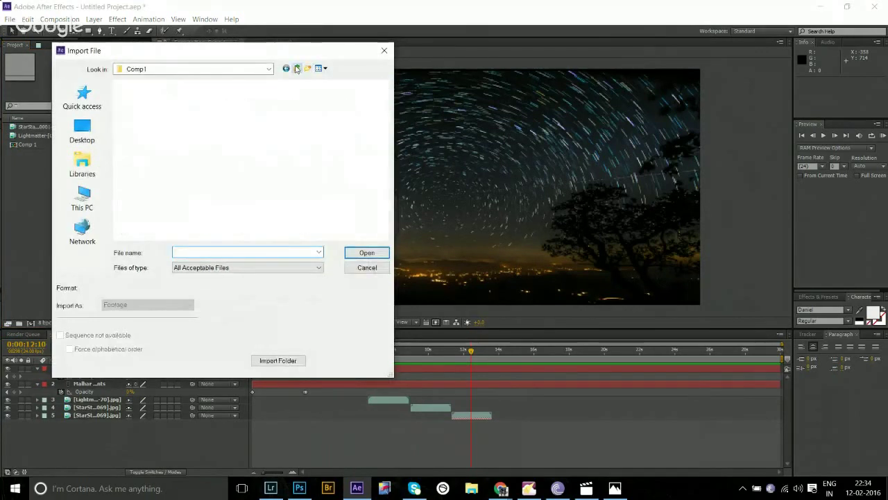
pyautogui.click(296, 69)
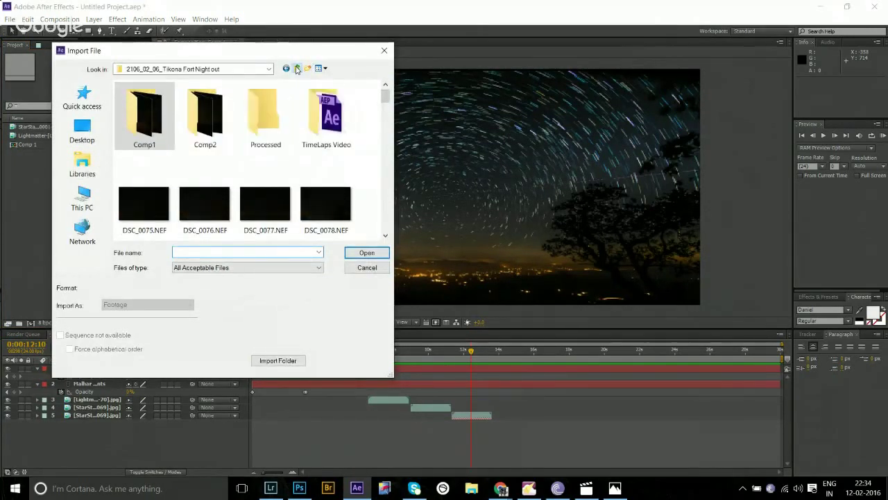
pyautogui.doubleClick(212, 114)
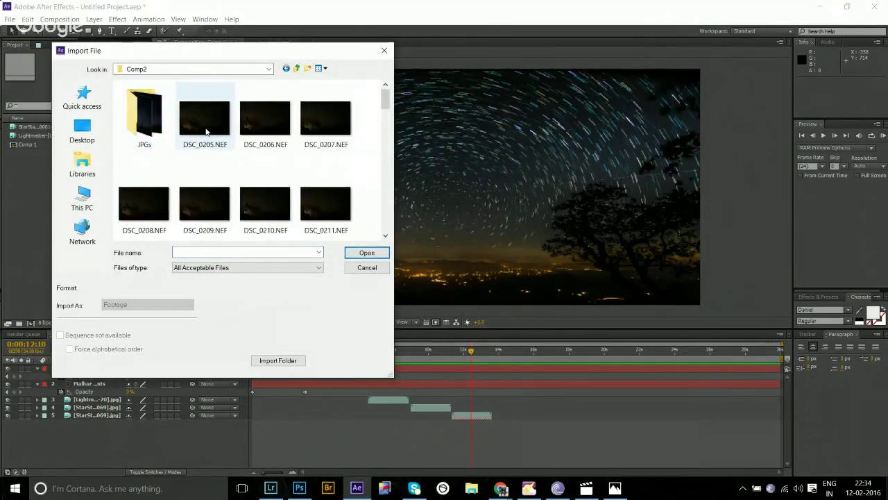
pyautogui.click(201, 120)
pyautogui.click(158, 126)
pyautogui.doubleClick(159, 125)
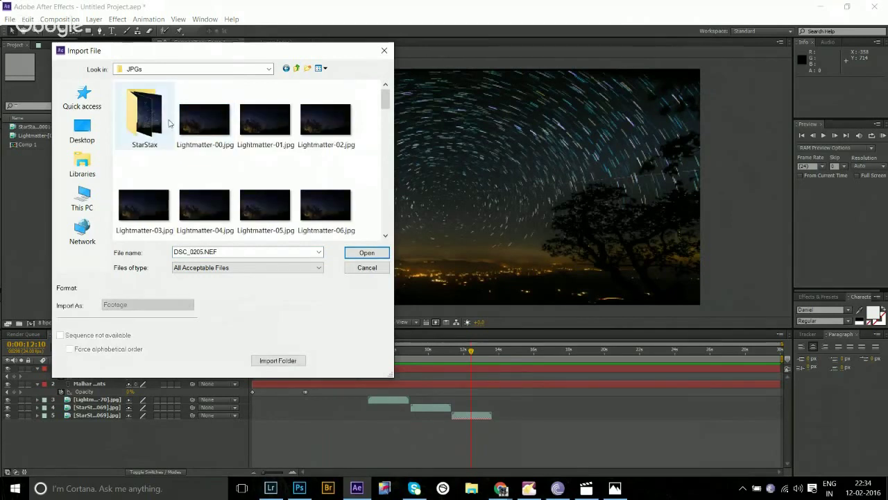
pyautogui.click(200, 125)
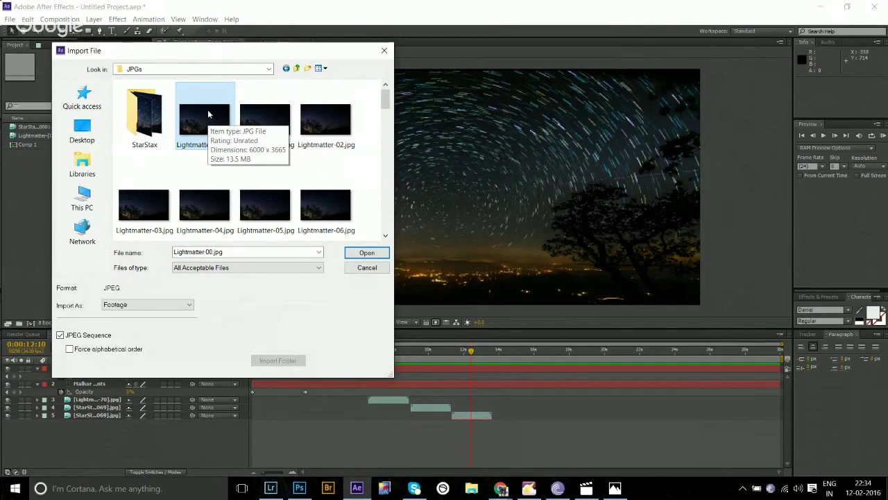
pyautogui.click(59, 335)
pyautogui.click(59, 335)
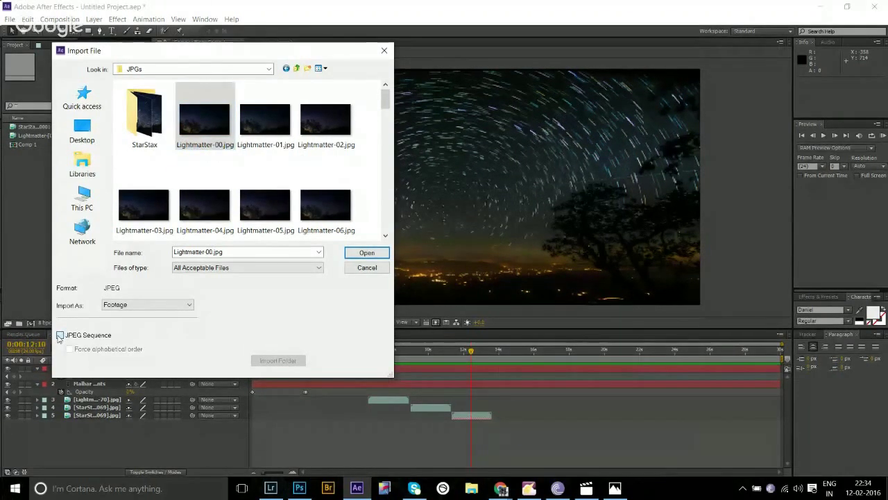
pyautogui.click(59, 335)
pyautogui.click(373, 256)
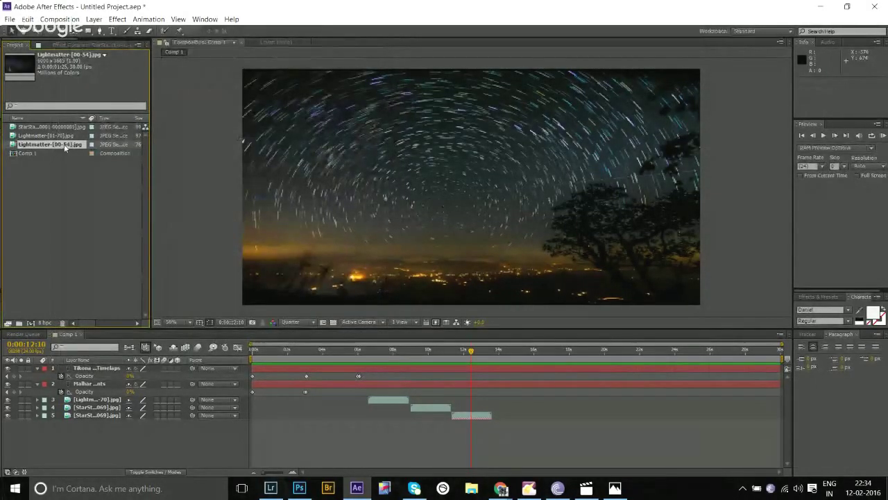
# Step: Add the Lightmatter-[00-54].jpg sequence as the lowest layer, starting at 0:00:13:18 after the reversed StarStaX clip
pyautogui.moveTo(65, 144); pyautogui.dragTo(97, 442)
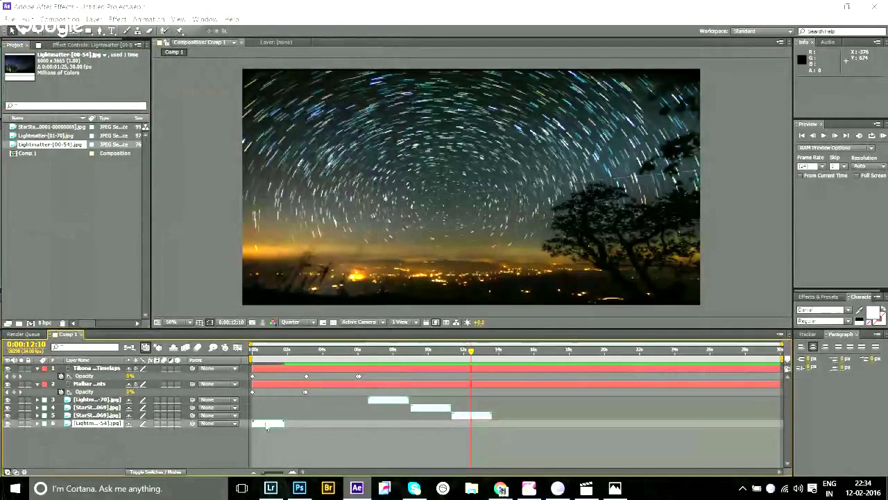
pyautogui.moveTo(274, 423); pyautogui.dragTo(511, 427)
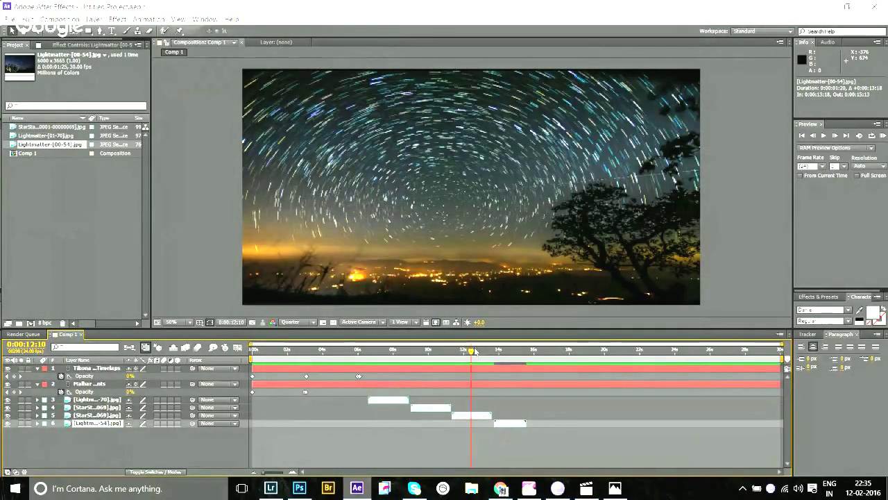
# Step: Go to 0:00:13:20, scale the Lightmatter-[00-54].jpg layer to about 33% by 28% to fill the frame, and deselect it
pyautogui.moveTo(471, 354); pyautogui.dragTo(496, 354)
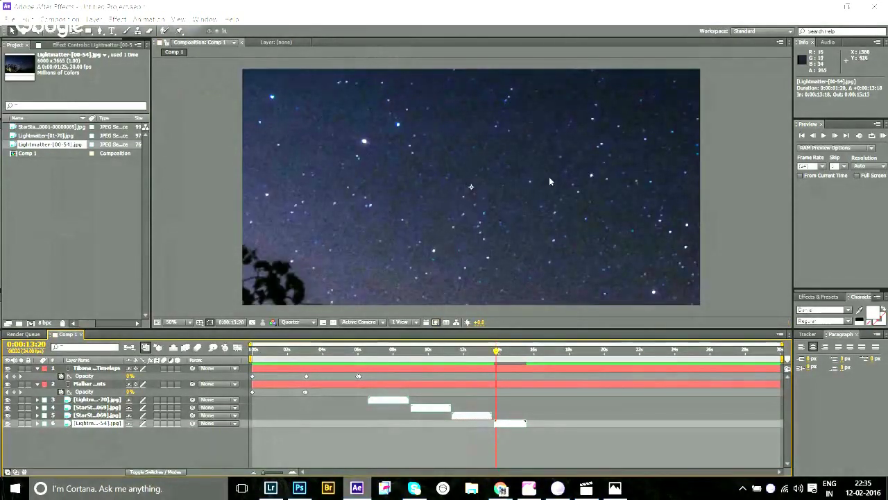
pyautogui.press(',')
pyautogui.press(',')
pyautogui.press(',')
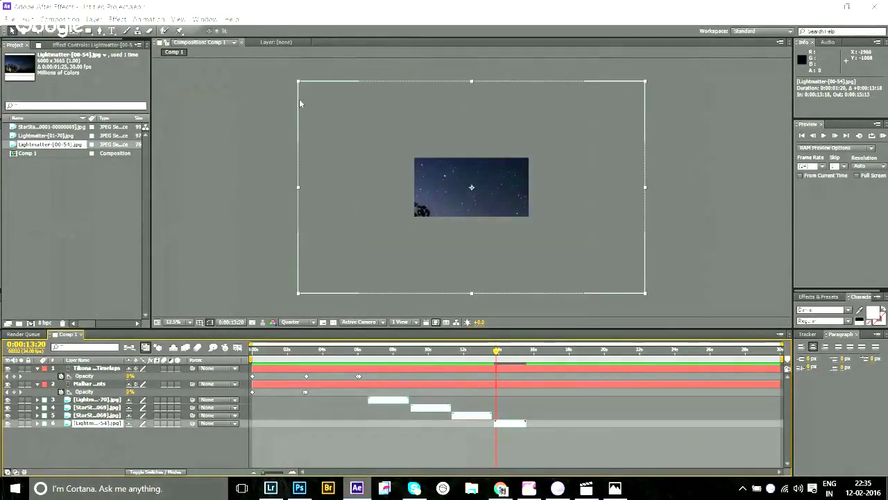
pyautogui.moveTo(300, 81); pyautogui.dragTo(412, 174)
pyautogui.press('.')
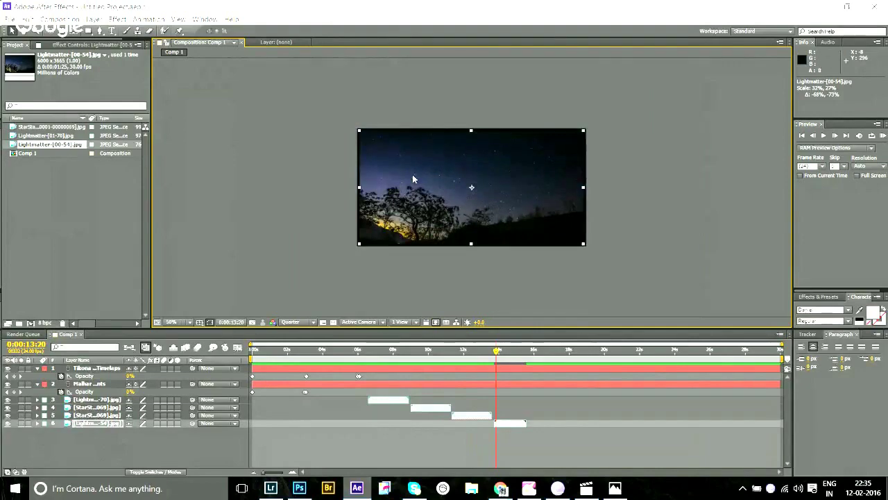
pyautogui.press('.')
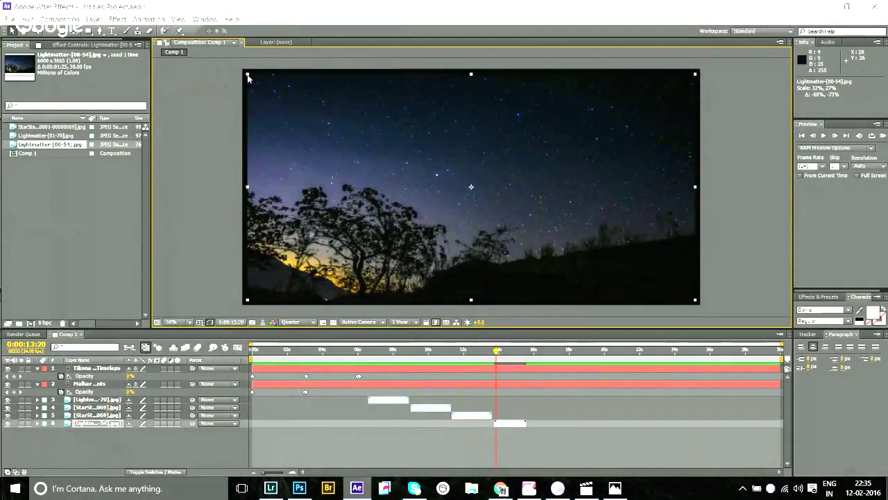
pyautogui.moveTo(248, 77); pyautogui.dragTo(241, 71)
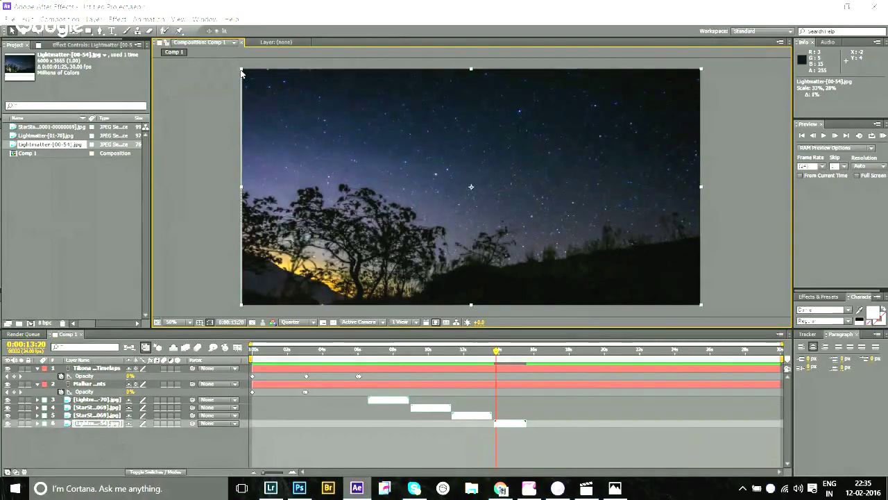
pyautogui.moveTo(241, 72); pyautogui.dragTo(242, 71)
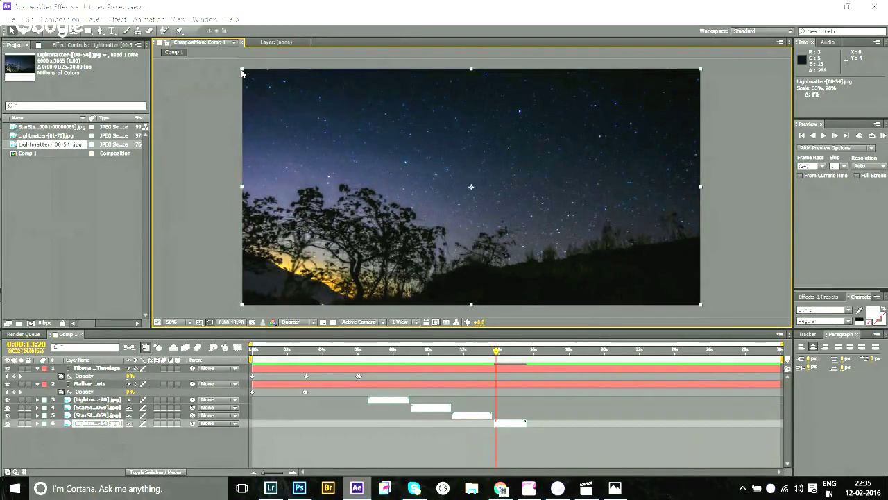
pyautogui.click(218, 93)
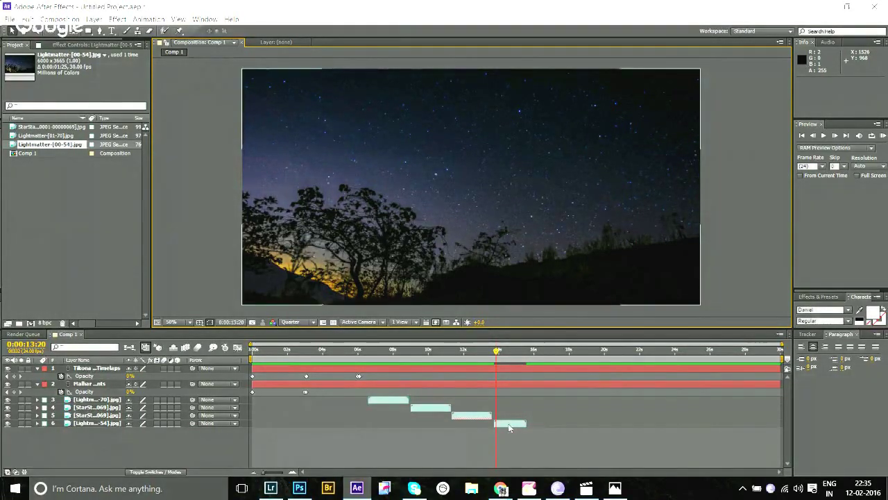
pyautogui.click(508, 423)
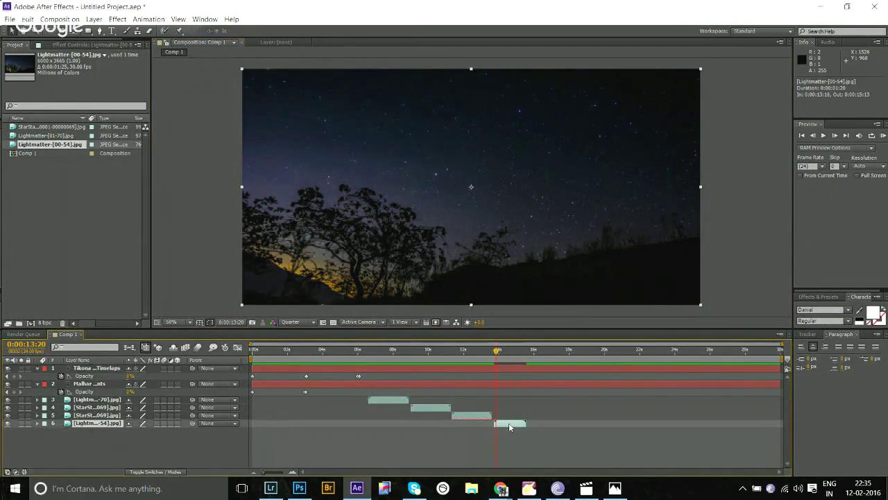
pyautogui.click(229, 439)
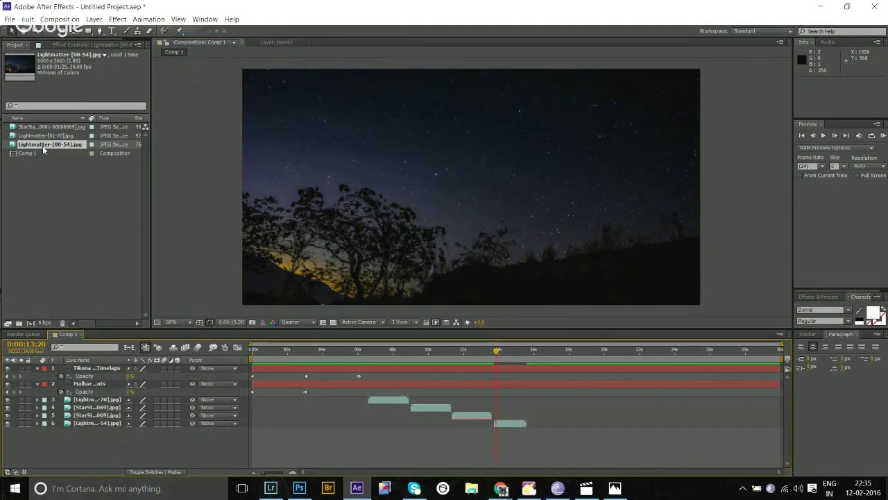
# Step: Import the JPEG sequence starting with StarStaX_Lightmatter_00000001.jpg from the StarStax folder and add it as the lowest layer, starting at 0:00:15:17
pyautogui.doubleClick(41, 191)
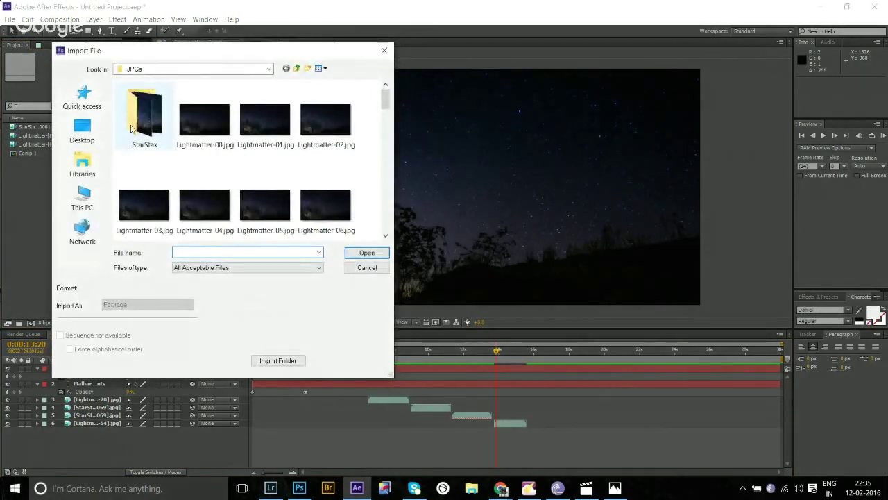
pyautogui.doubleClick(132, 129)
pyautogui.click(132, 127)
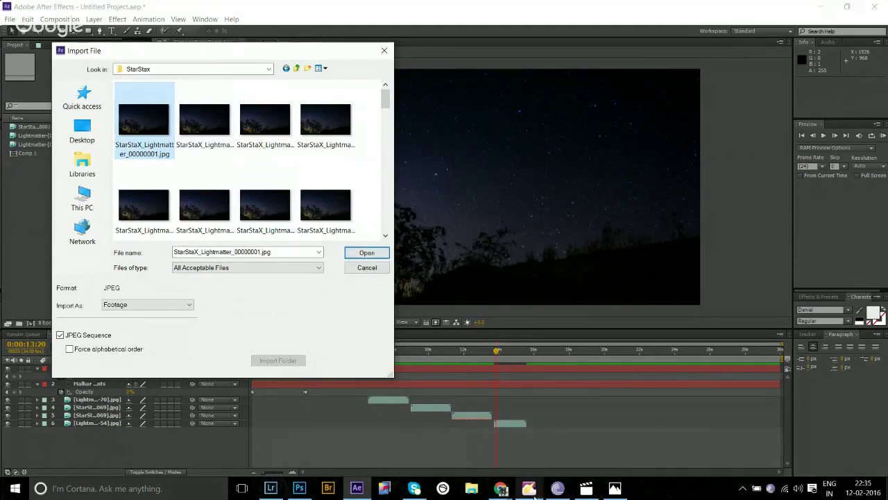
pyautogui.click(357, 252)
pyautogui.moveTo(40, 136); pyautogui.dragTo(68, 444)
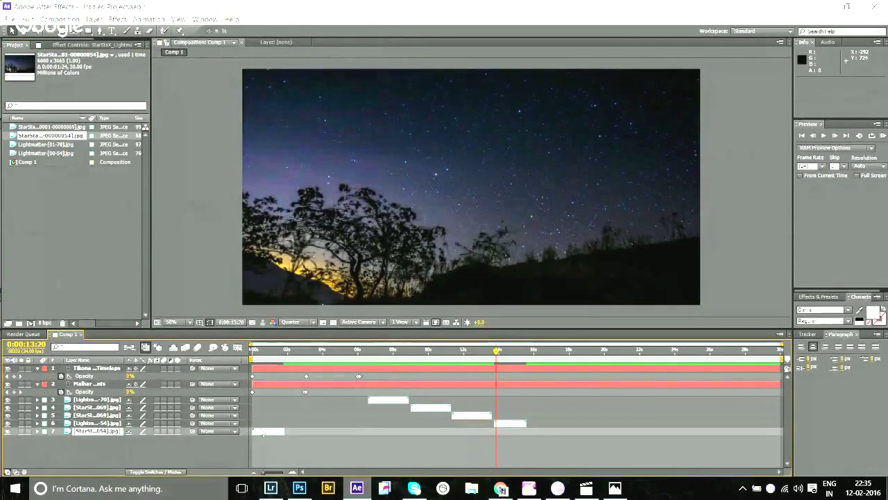
pyautogui.moveTo(262, 431); pyautogui.dragTo(538, 433)
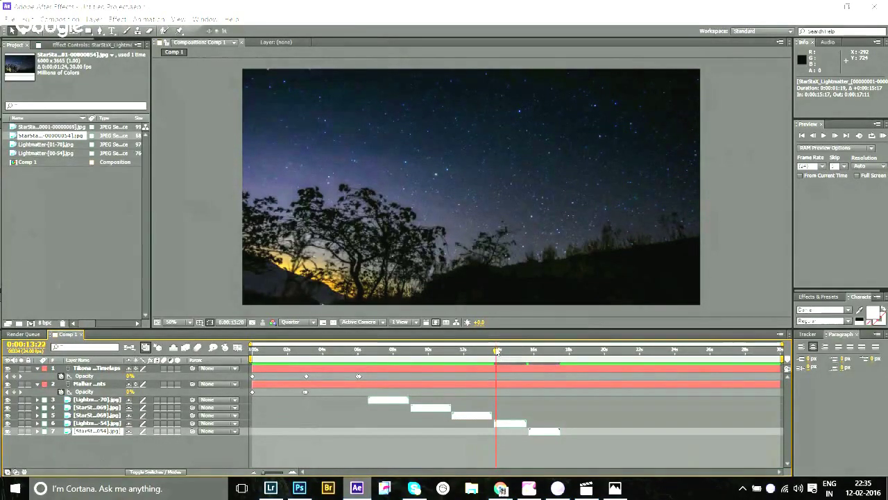
# Step: Go to 0:00:15:22, scale the new StarStaX layer to about 33% by 28% to fill the frame, and deselect it
pyautogui.click(533, 351)
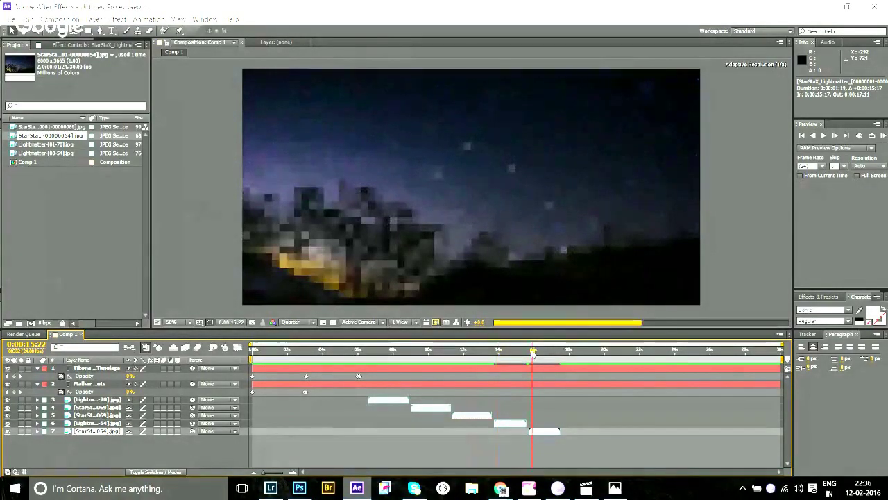
pyautogui.press(',')
pyautogui.press(',')
pyautogui.press(',')
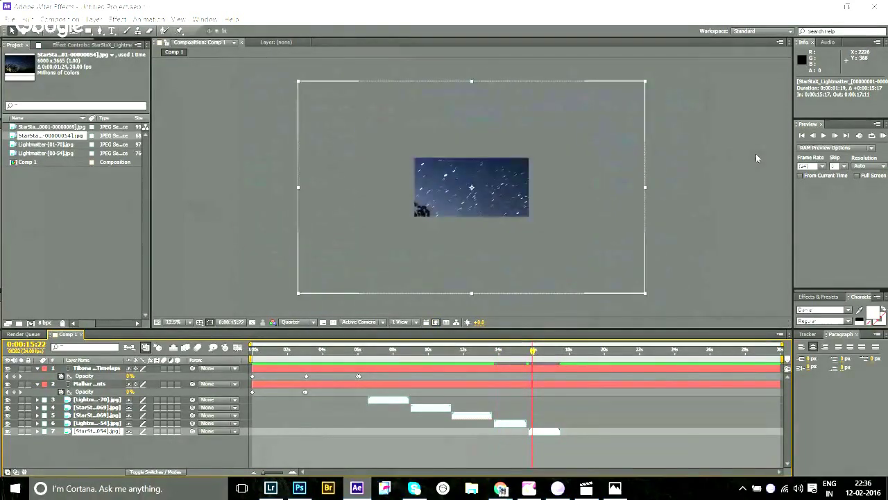
pyautogui.moveTo(299, 81); pyautogui.dragTo(415, 158)
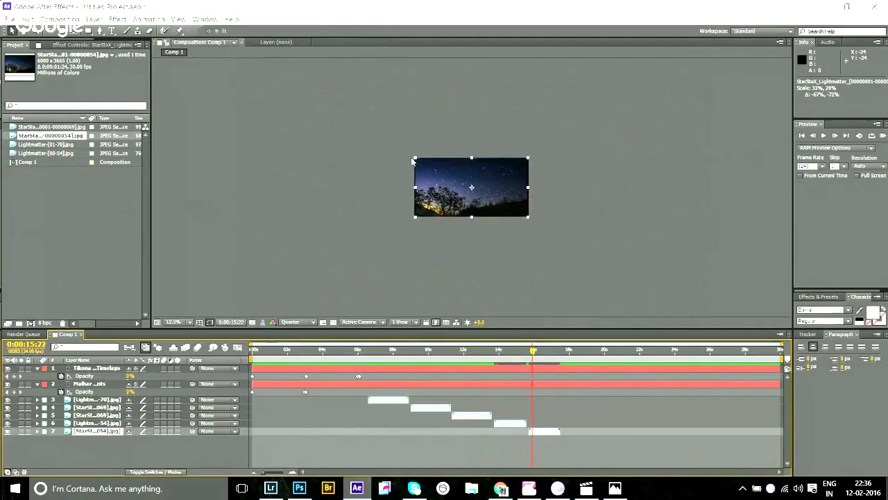
pyautogui.press('.')
pyautogui.press('.')
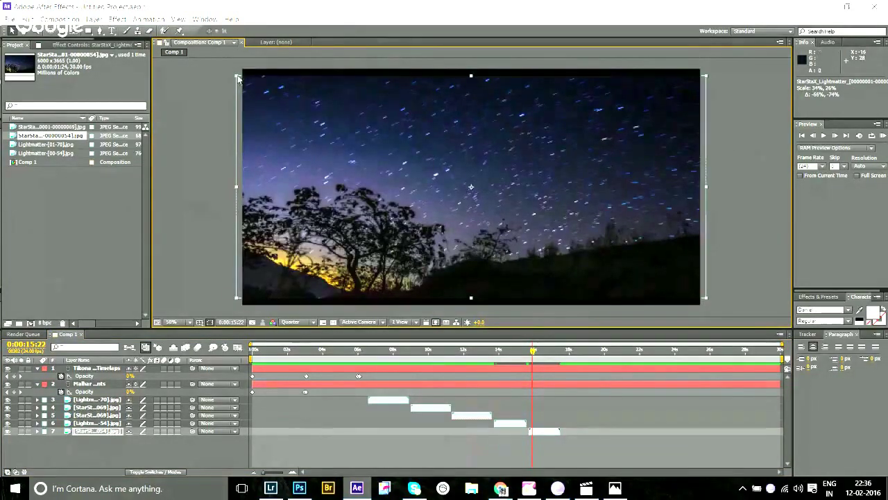
pyautogui.moveTo(236, 79); pyautogui.dragTo(243, 71)
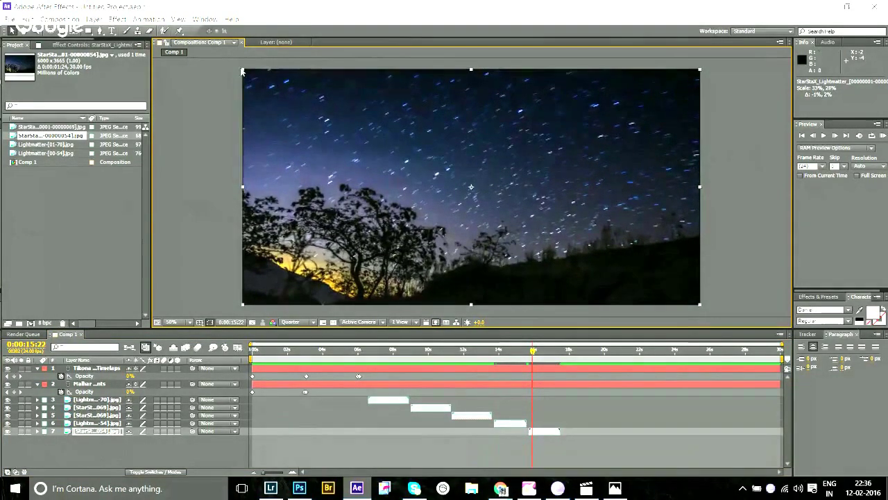
pyautogui.click(722, 154)
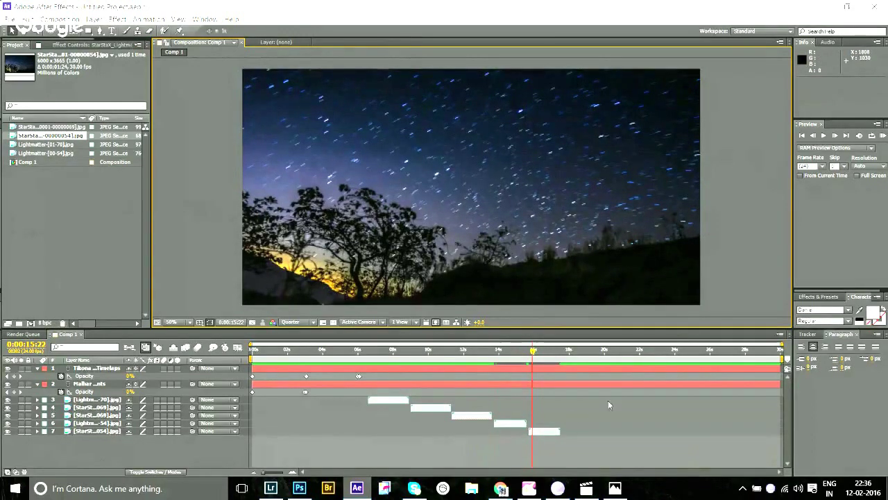
# Step: Add the 54-frame StarStaX sequence again as the lowest layer, starting at 0:00:17:12 right after its first copy
pyautogui.click(586, 430)
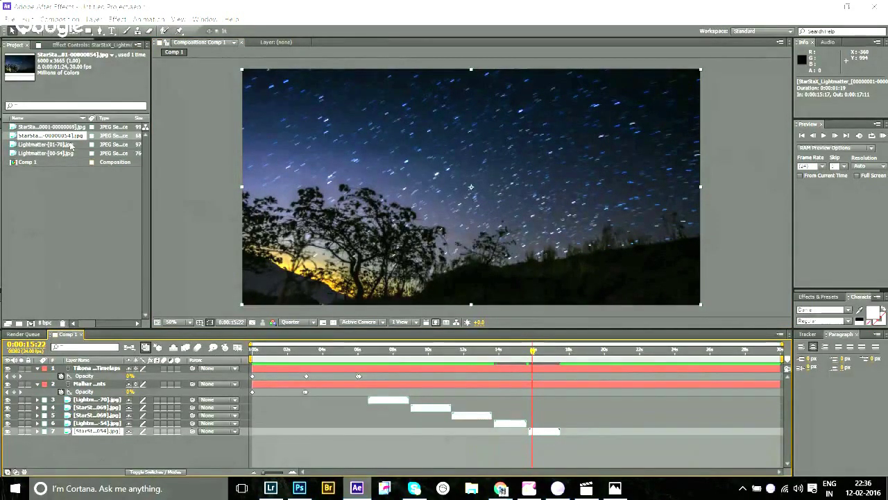
pyautogui.moveTo(60, 139); pyautogui.dragTo(76, 458)
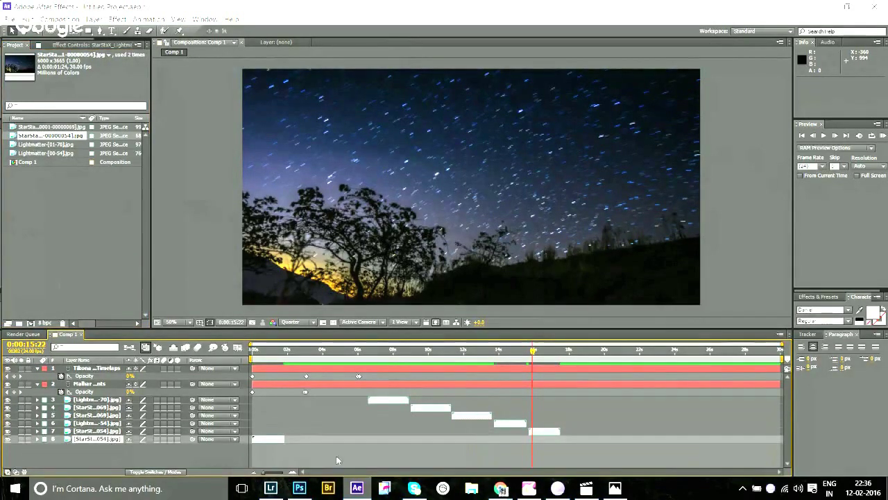
pyautogui.moveTo(270, 442); pyautogui.dragTo(582, 440)
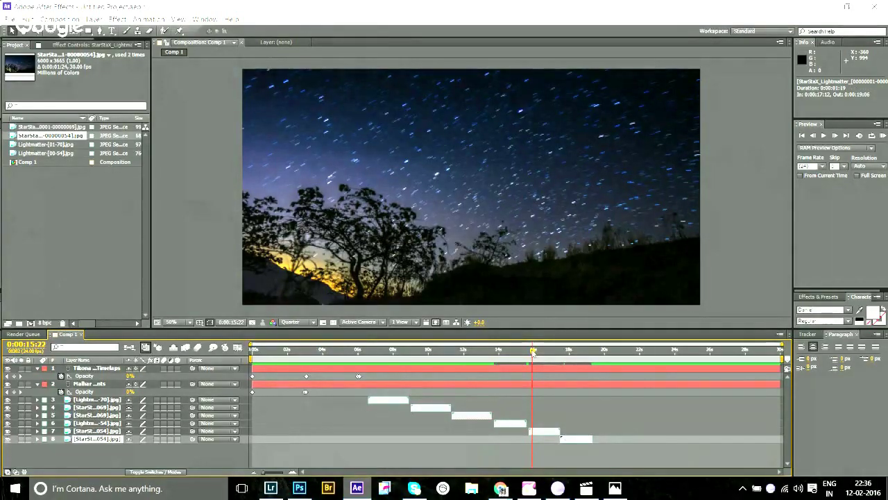
# Step: Go to 0:00:18:06, scale the second StarStaX copy to about 33% by 28% to fill the frame, and deselect it
pyautogui.press('space')
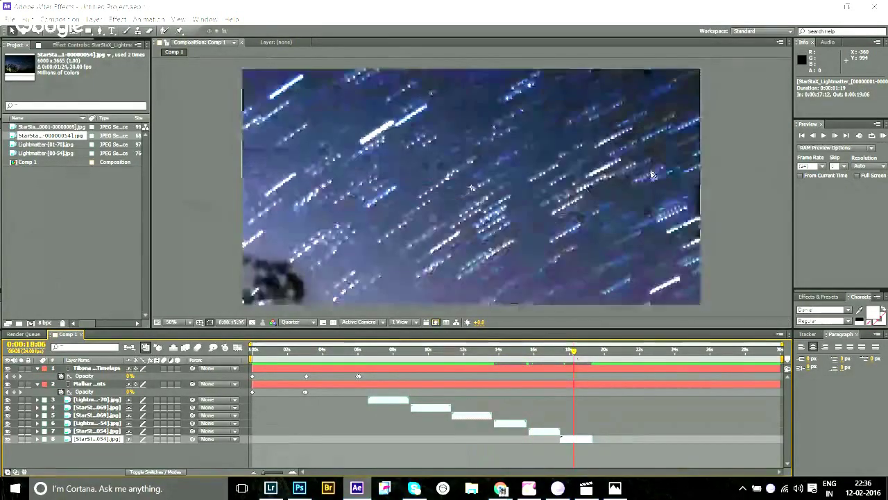
pyautogui.press(',')
pyautogui.press(',')
pyautogui.press(',')
pyautogui.press(',')
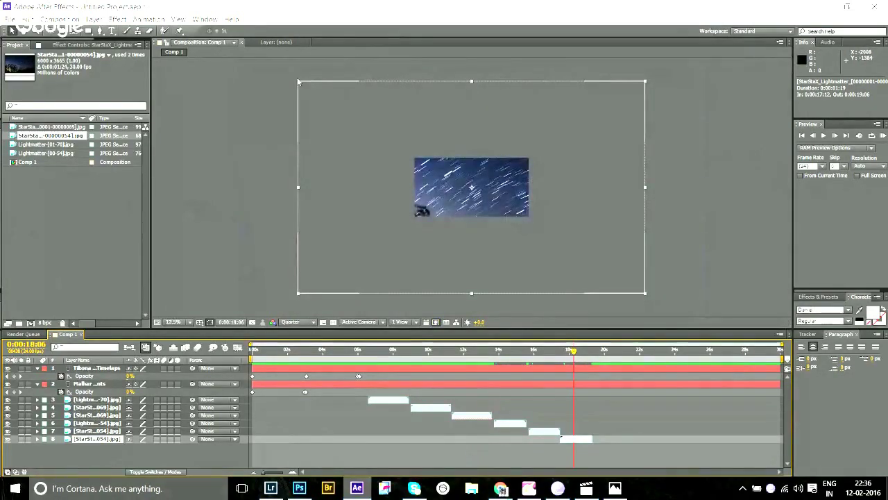
pyautogui.moveTo(298, 82); pyautogui.dragTo(413, 159)
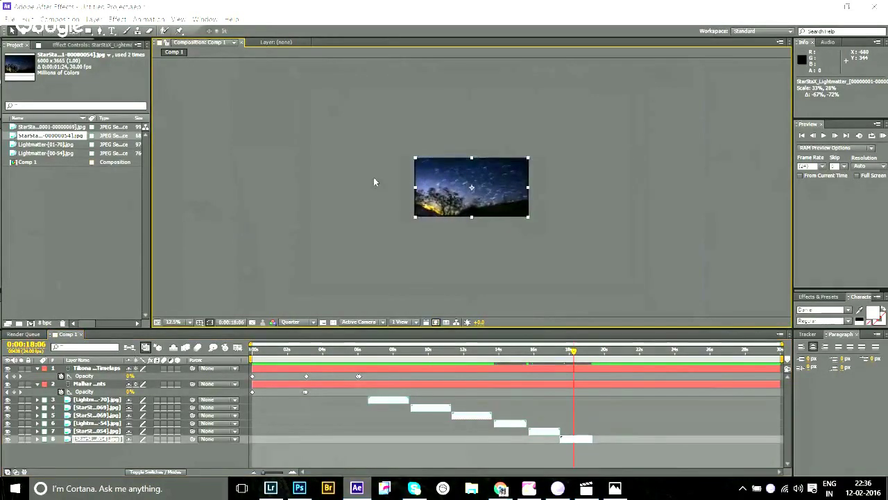
pyautogui.press('.')
pyautogui.press('.')
pyautogui.press('.')
pyautogui.press('.')
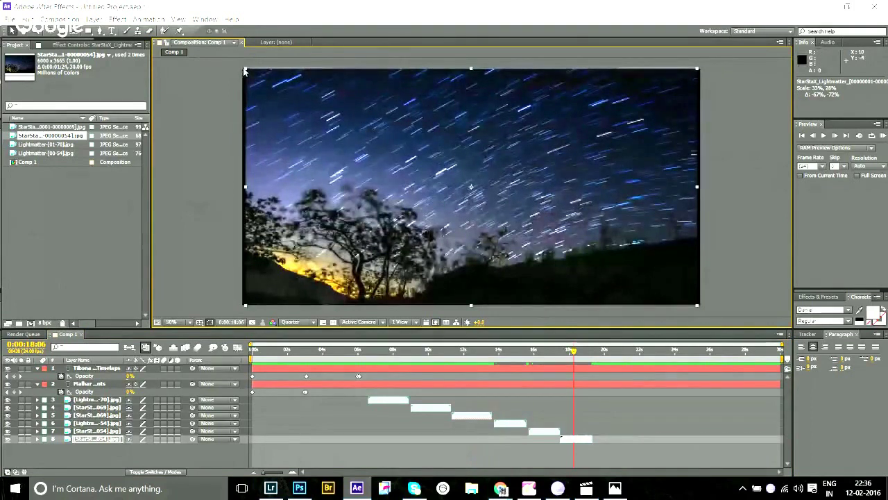
pyautogui.moveTo(244, 71); pyautogui.dragTo(242, 72)
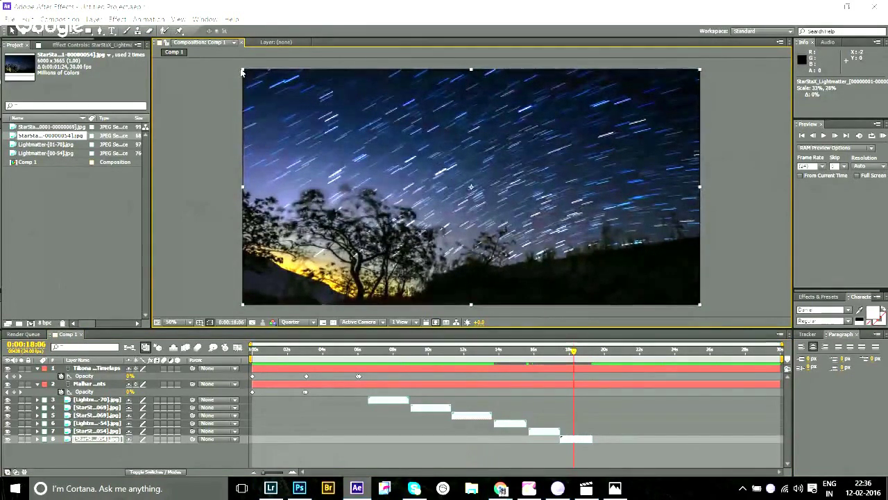
pyautogui.click(699, 141)
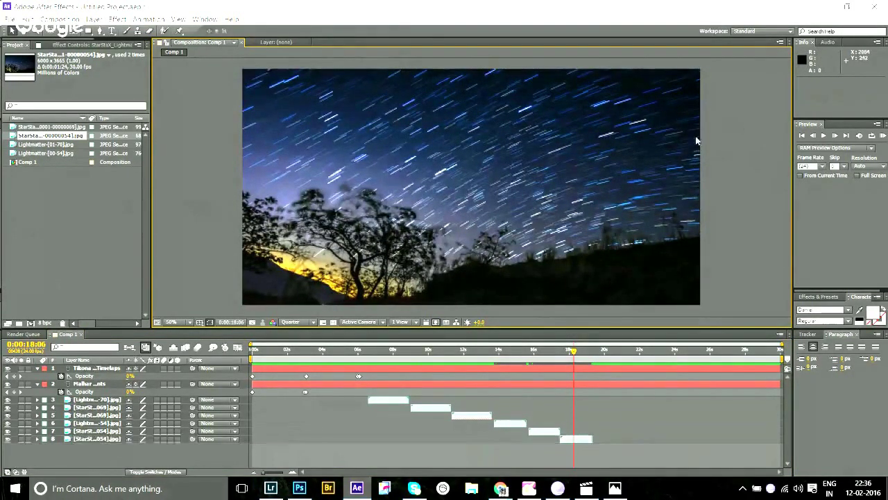
# Step: Time-reverse the second copy of the 54-frame StarStaX sequence in layer 8, and deselect it
pyautogui.click(580, 439)
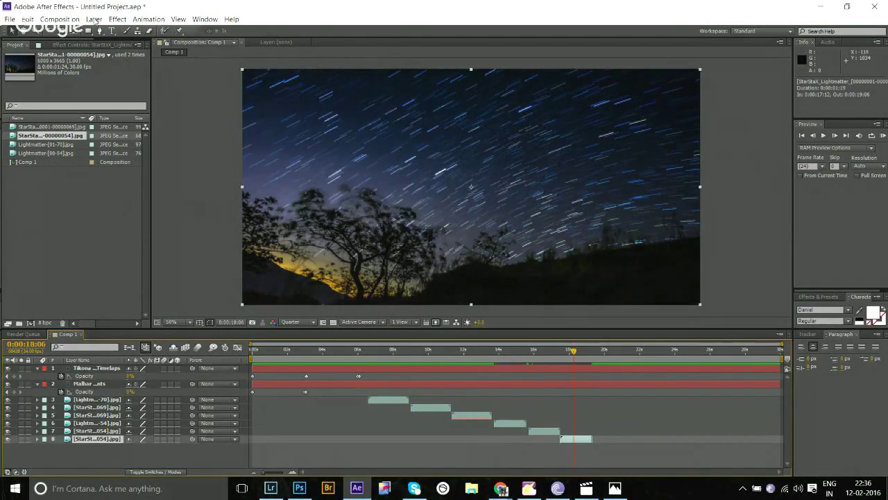
pyautogui.click(92, 20)
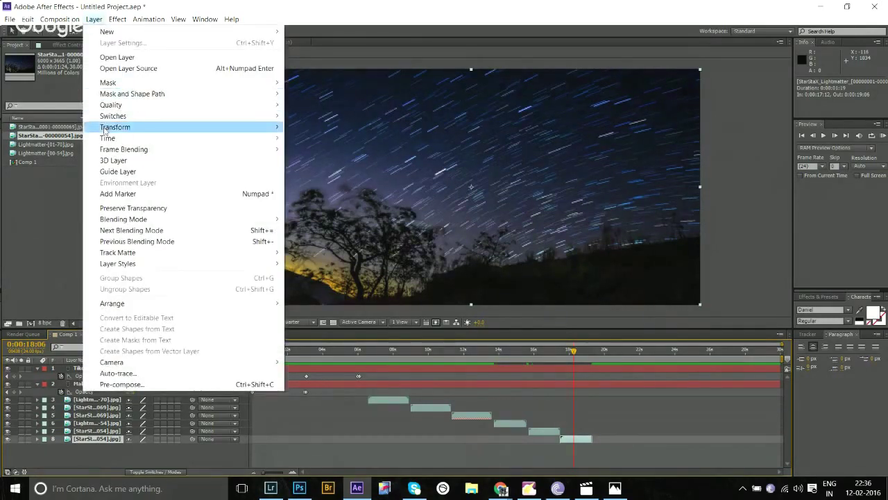
pyautogui.moveTo(104, 139)
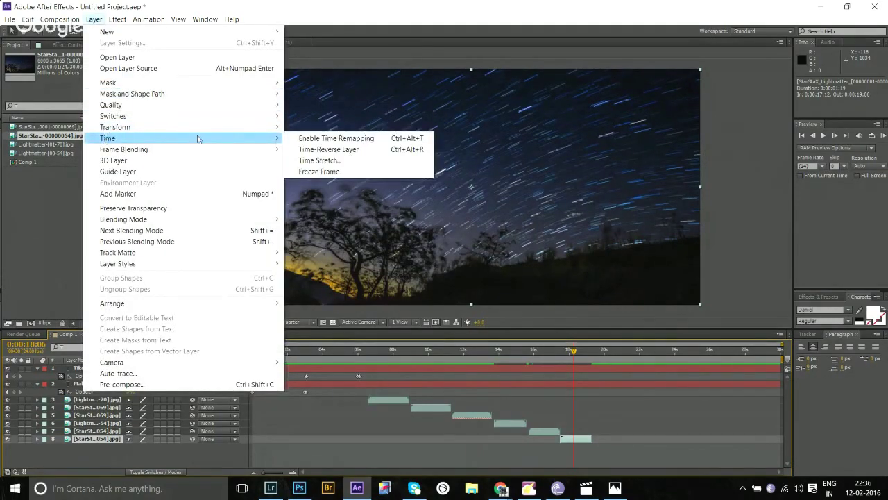
pyautogui.click(305, 150)
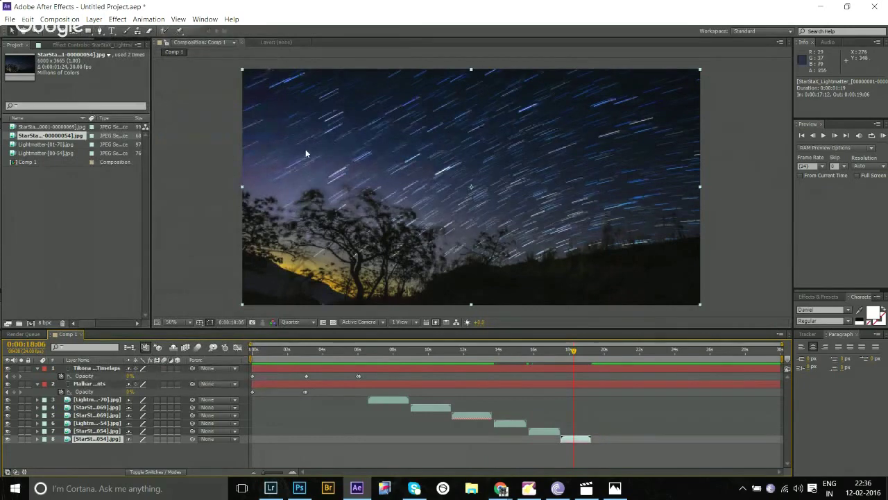
pyautogui.click(168, 449)
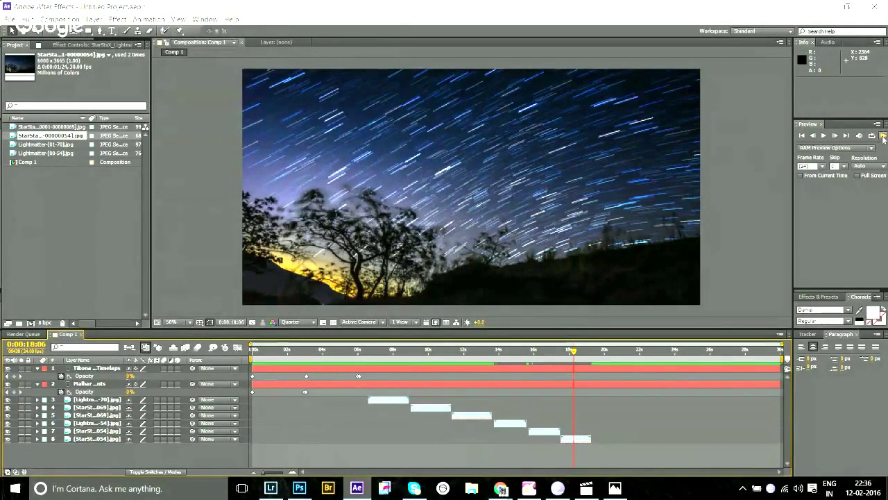
# Step: Render and play a RAM preview of the whole composition with the second shoot's clips, then stop it and clear the project selection
pyautogui.click(883, 136)
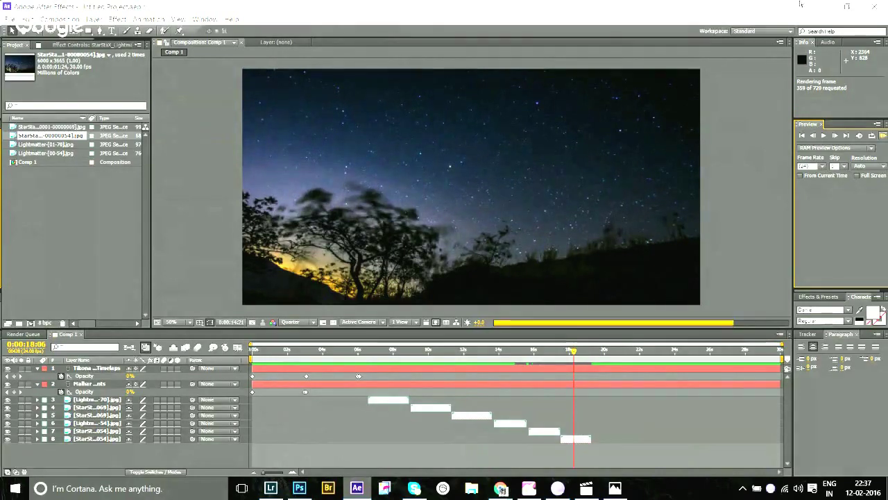
pyautogui.click(531, 489)
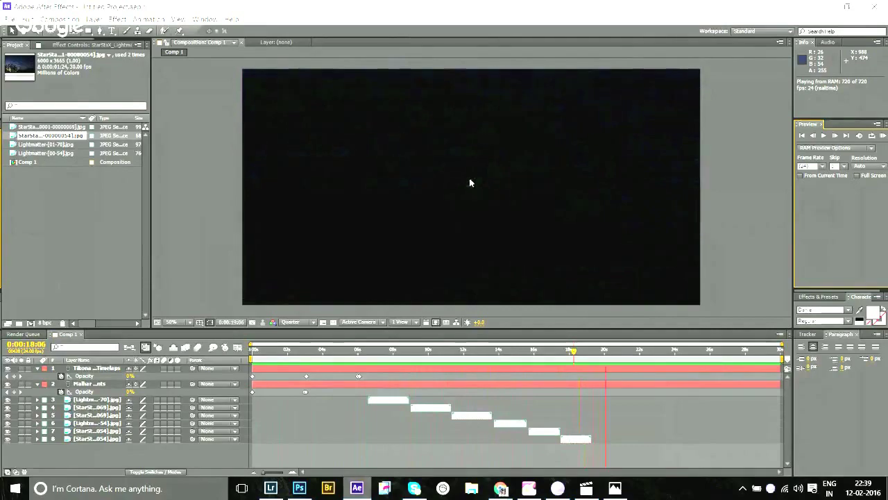
pyautogui.click(605, 401)
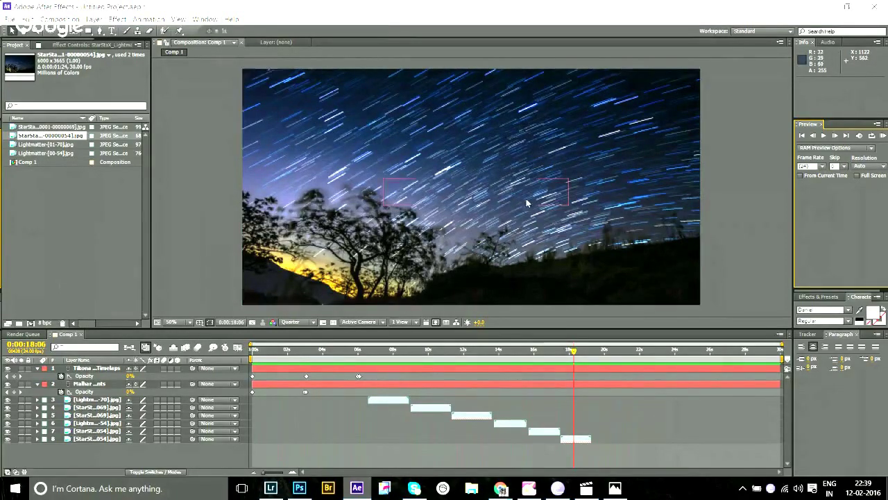
pyautogui.click(73, 208)
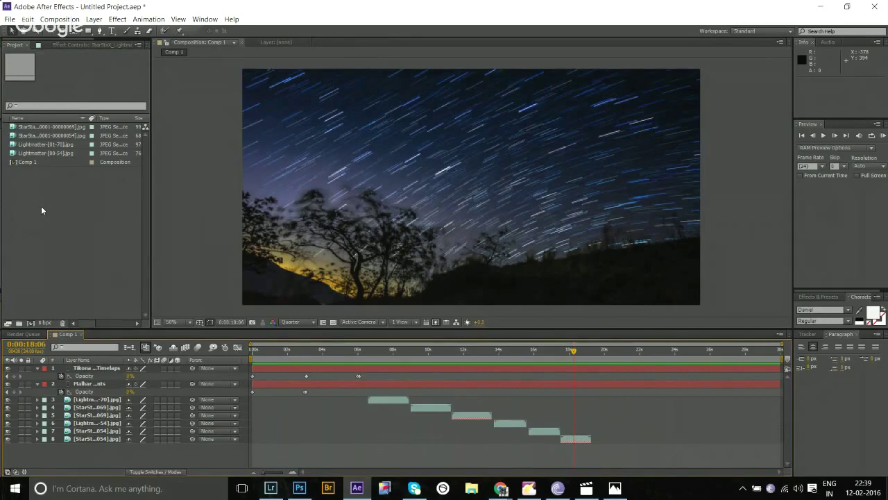
# Step: Import the ama_01-1.mp3 audio file from the Desktop and add it as the lowest layer, starting at the beginning of Comp 1
pyautogui.doubleClick(41, 210)
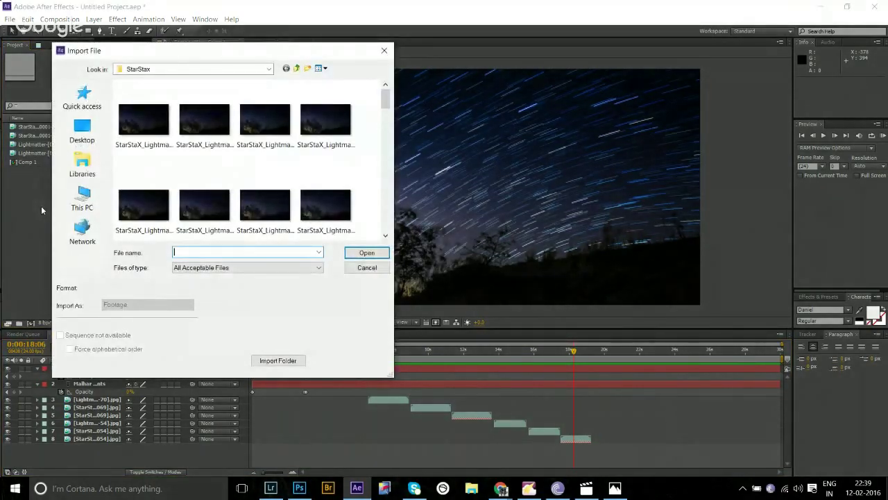
pyautogui.click(82, 129)
pyautogui.scroll(-5, 185, 177)
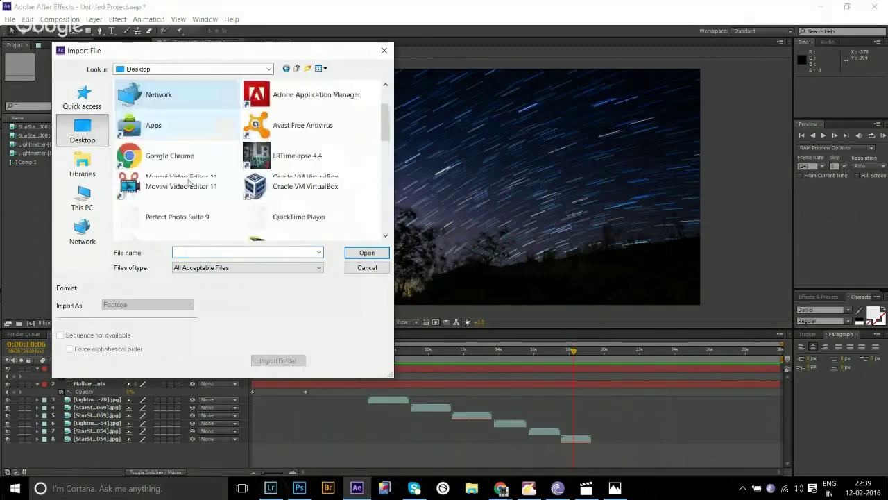
pyautogui.scroll(-9, 188, 182)
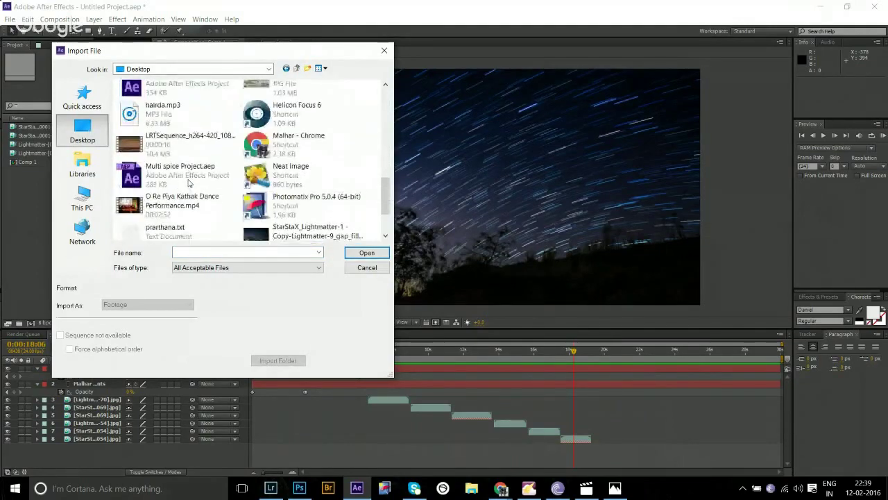
pyautogui.scroll(3, 236, 186)
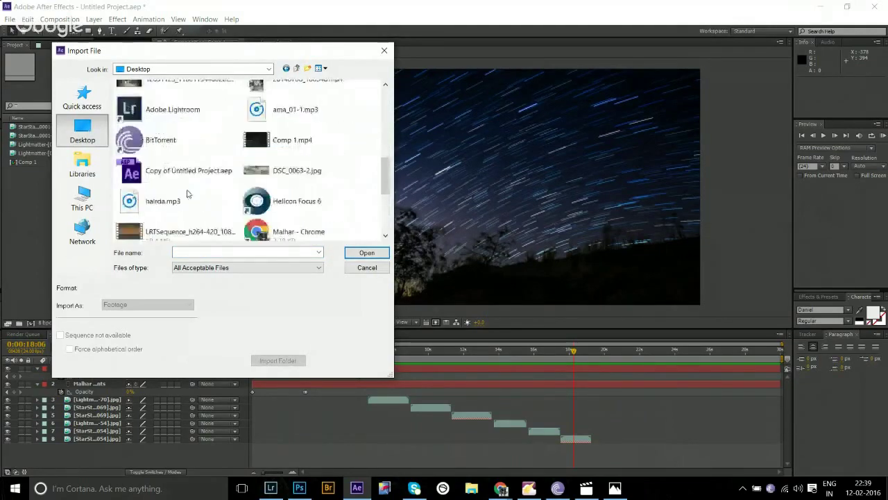
pyautogui.click(279, 115)
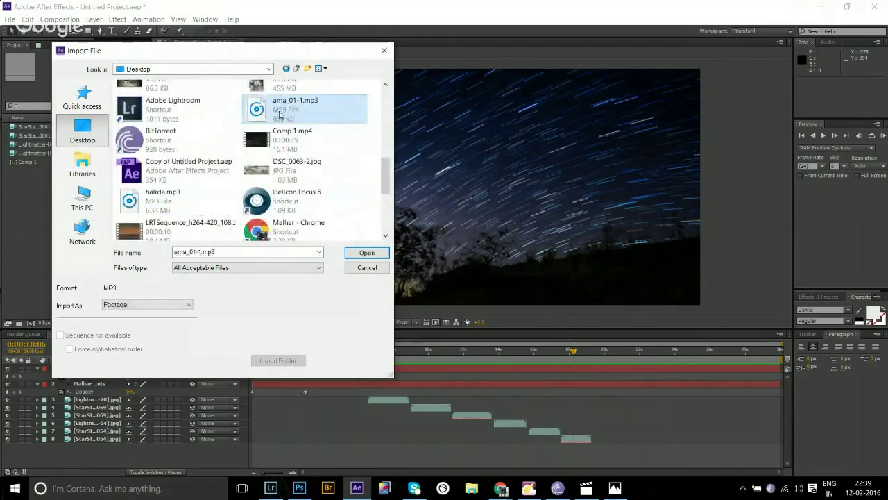
pyautogui.doubleClick(280, 115)
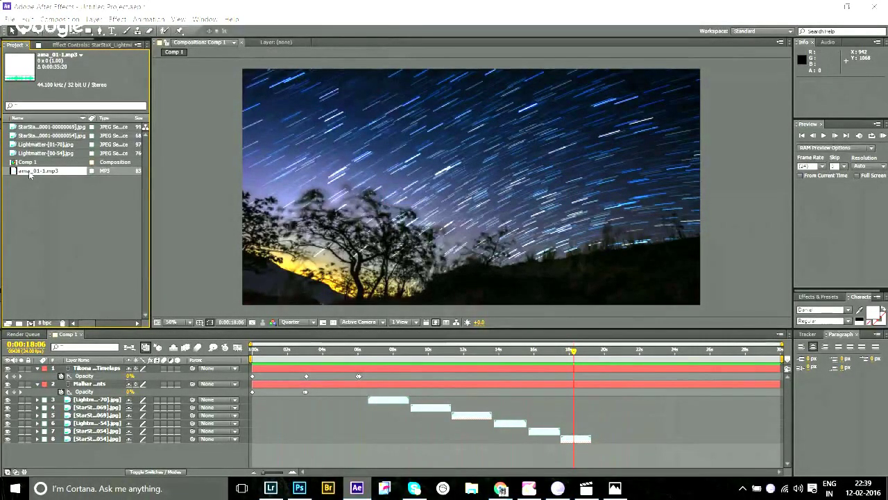
pyautogui.moveTo(31, 173); pyautogui.dragTo(50, 464)
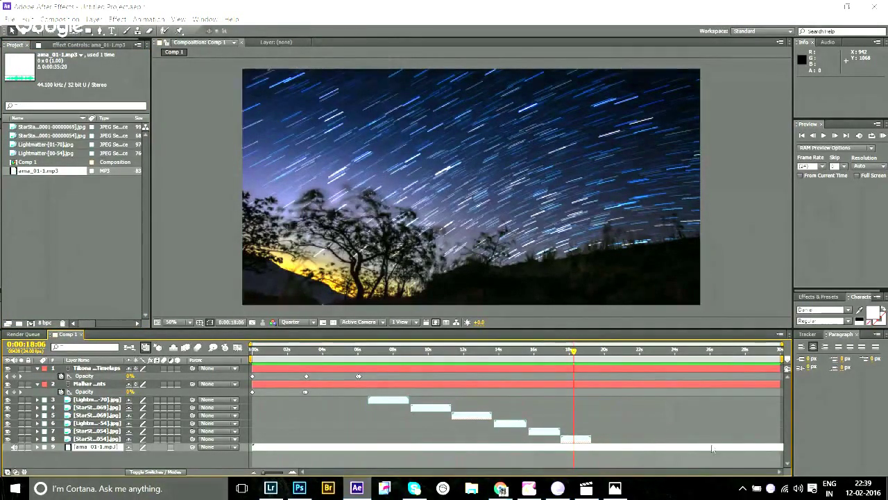
# Step: Shorten the duration of Comp 1 to 0:00:20:00 in its composition settings
pyautogui.click(766, 449)
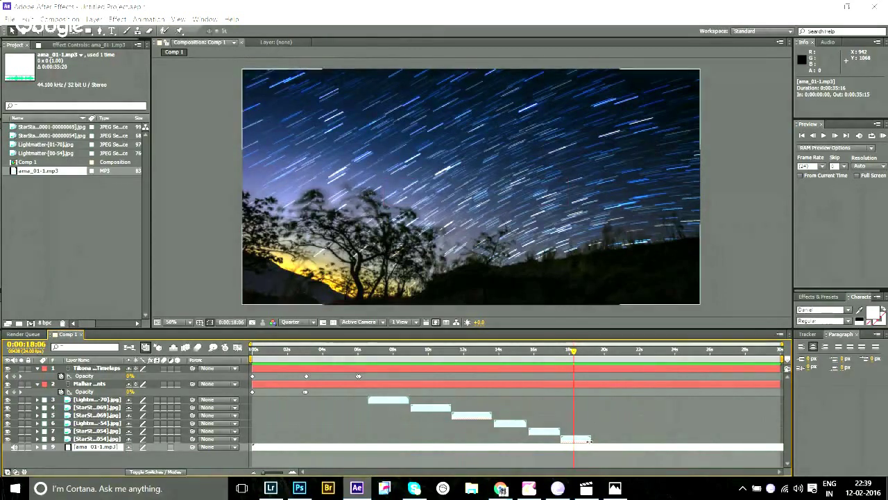
pyautogui.rightClick(53, 217)
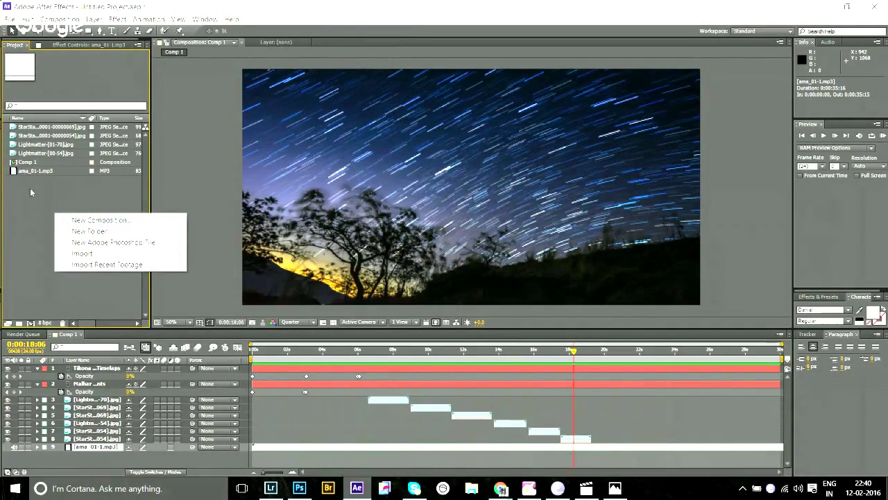
pyautogui.rightClick(31, 164)
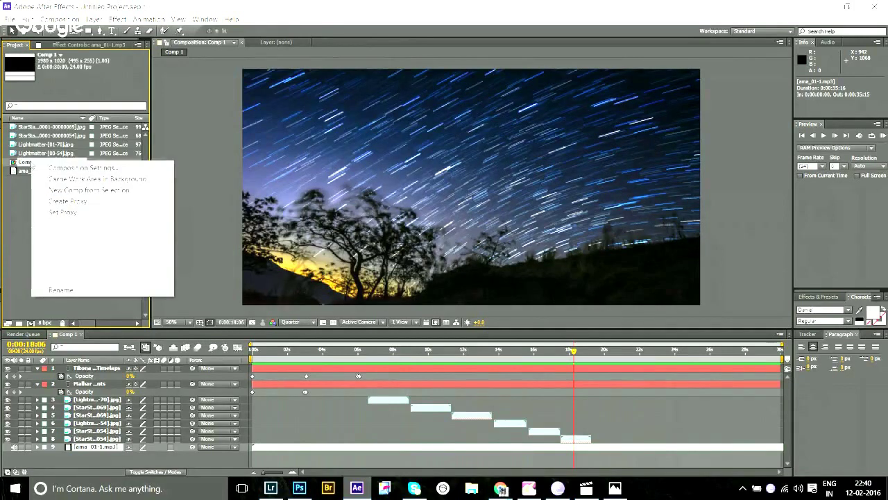
pyautogui.click(25, 166)
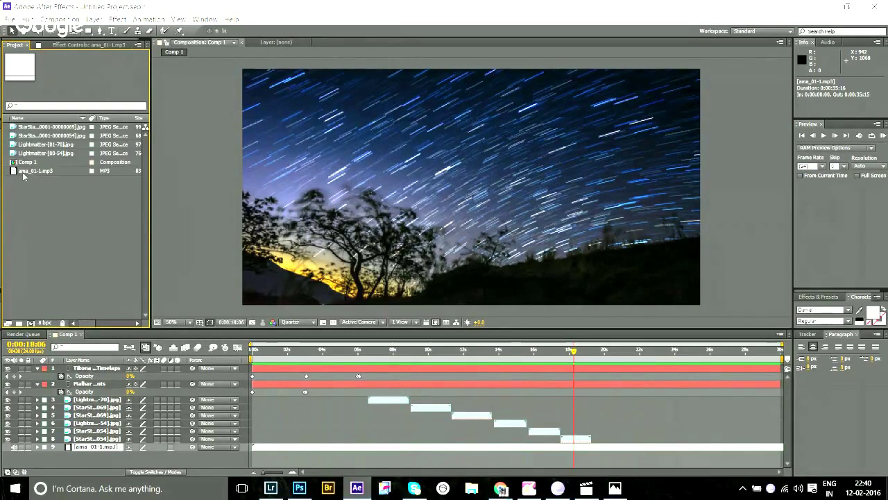
pyautogui.click(26, 166)
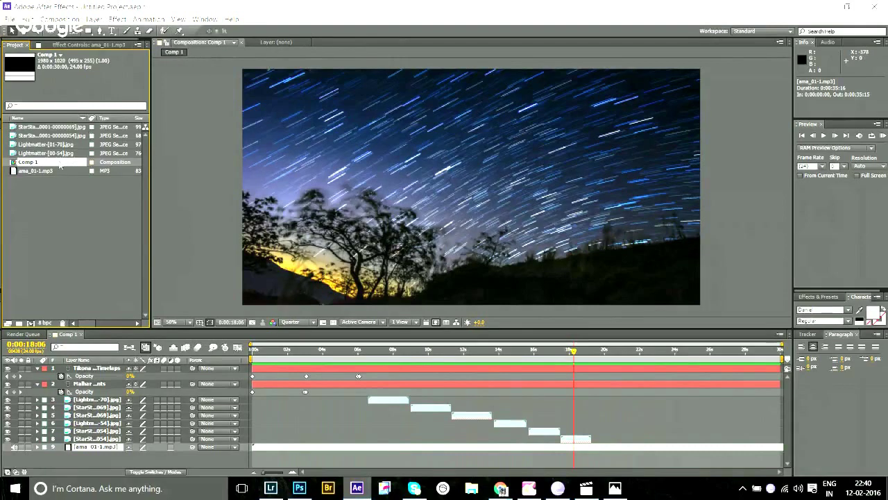
pyautogui.rightClick(32, 164)
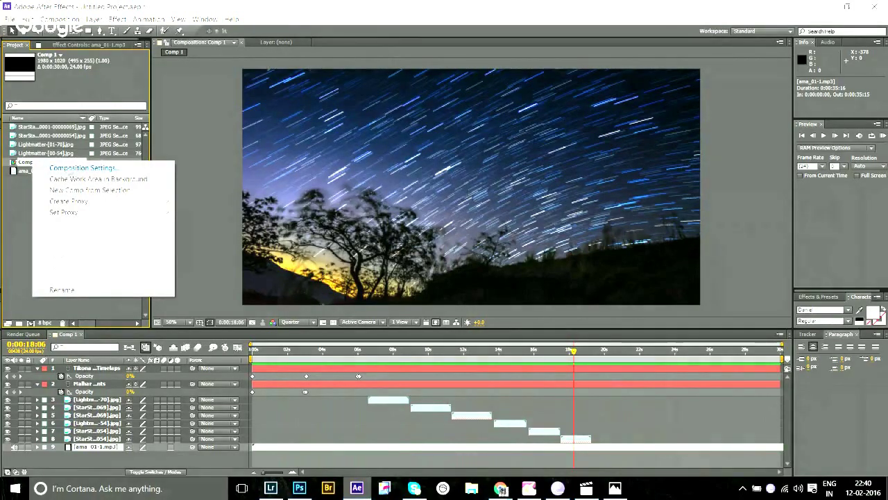
pyautogui.click(81, 168)
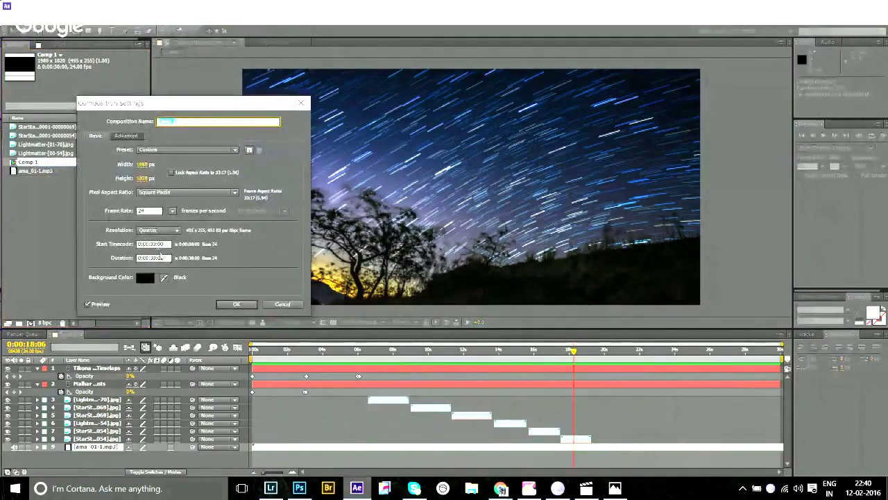
pyautogui.click(151, 258)
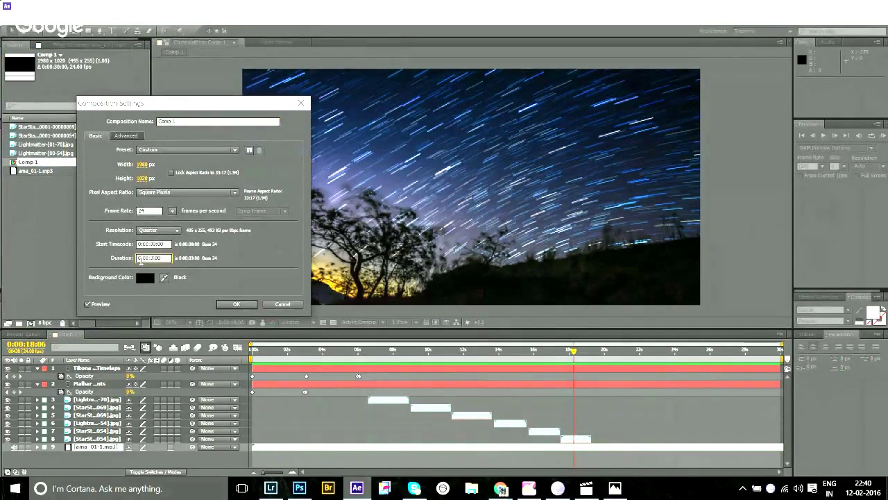
pyautogui.click(242, 305)
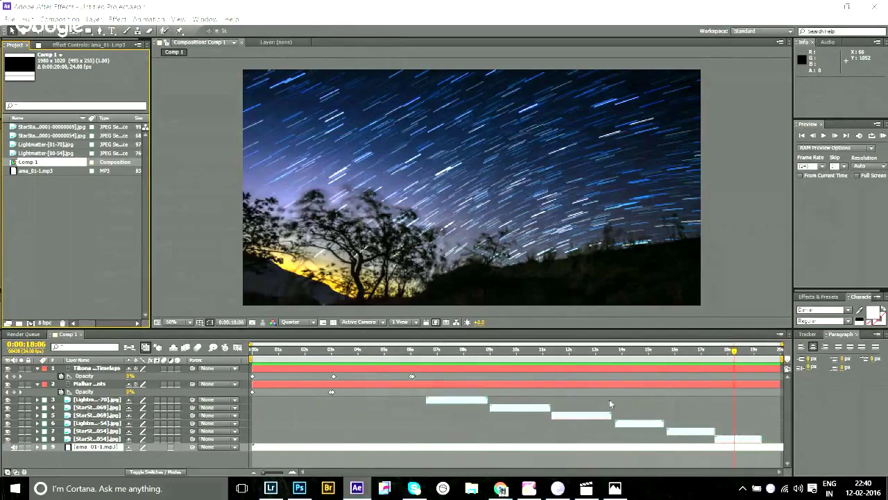
# Step: Play a RAM preview of the 20-second composition with its music, then stop it and clear the project selection
pyautogui.click(257, 449)
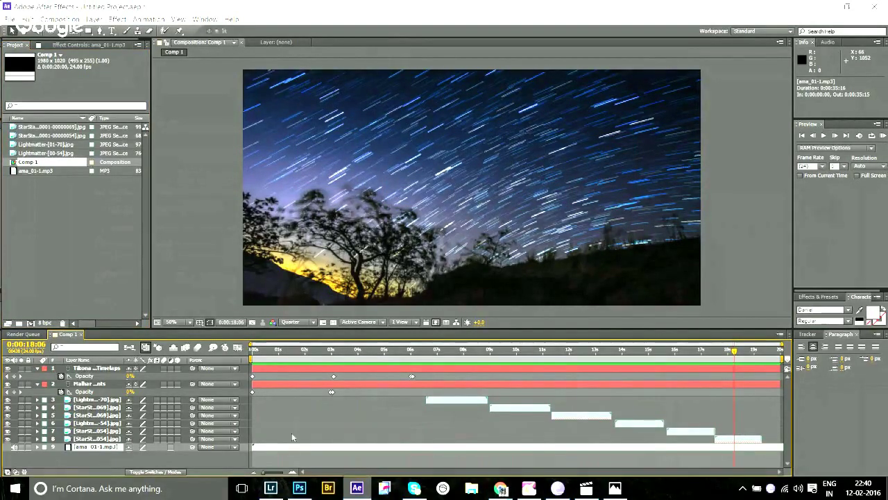
pyautogui.click(884, 136)
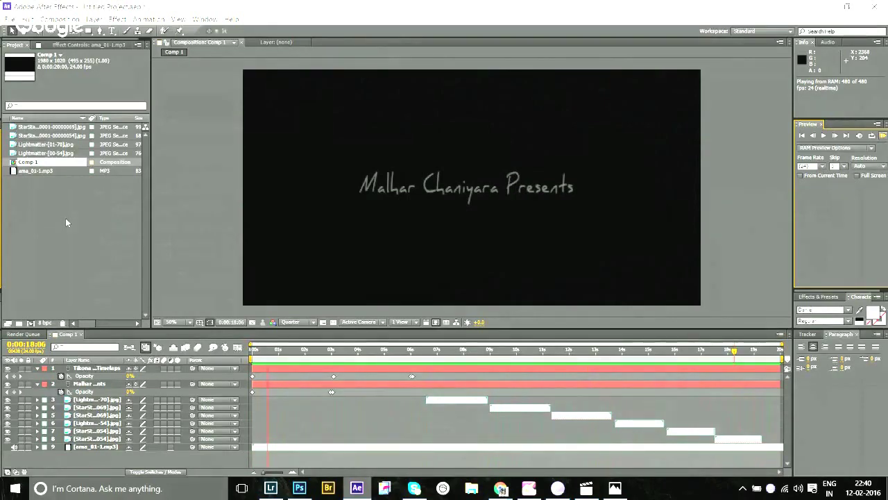
pyautogui.press('space')
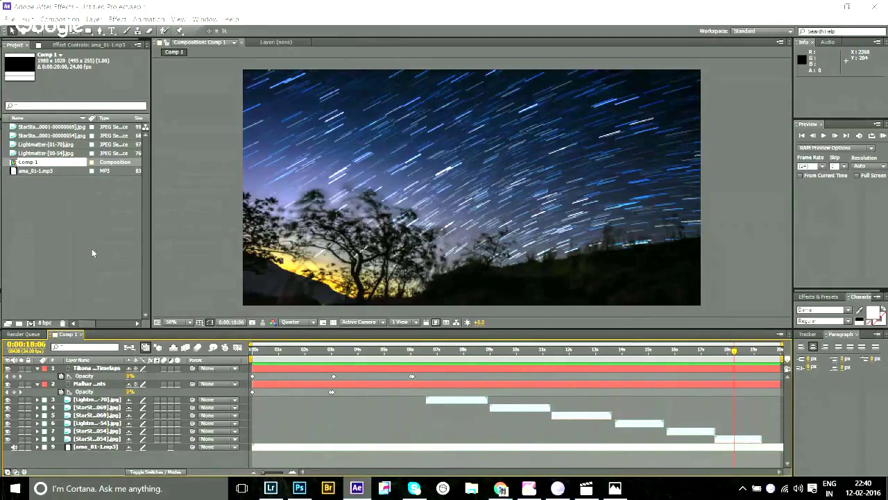
pyautogui.click(92, 248)
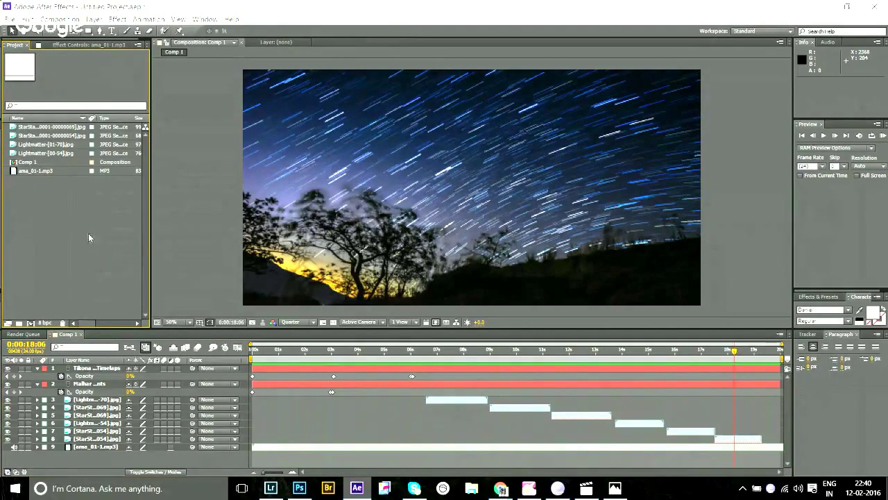
# Step: Select Comp 1 in the project and add it to the render queue
pyautogui.click(27, 163)
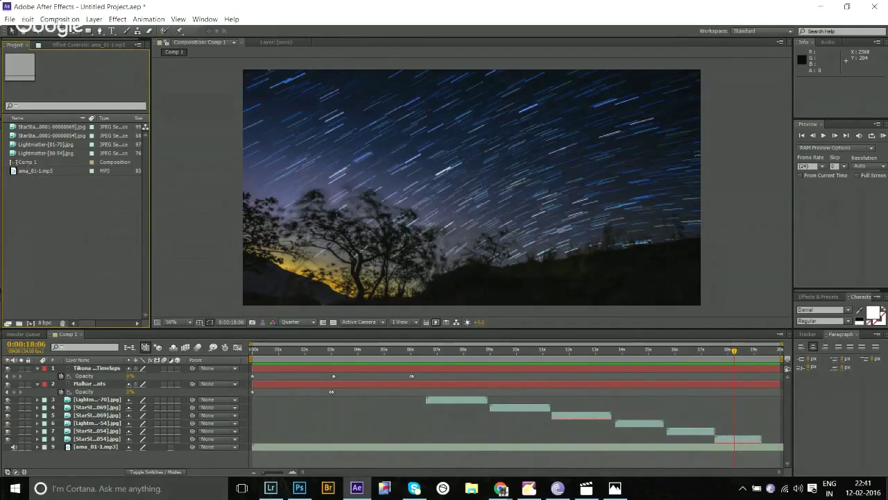
pyautogui.click(58, 20)
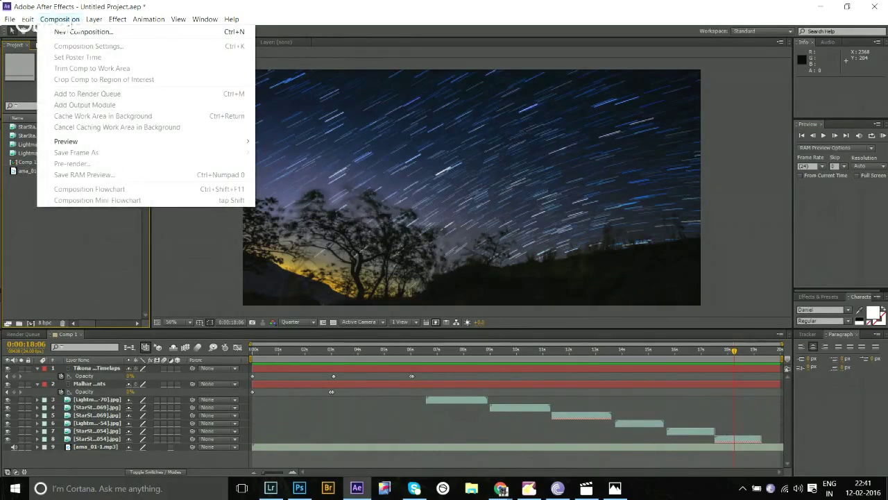
pyautogui.moveTo(94, 21)
pyautogui.click(33, 163)
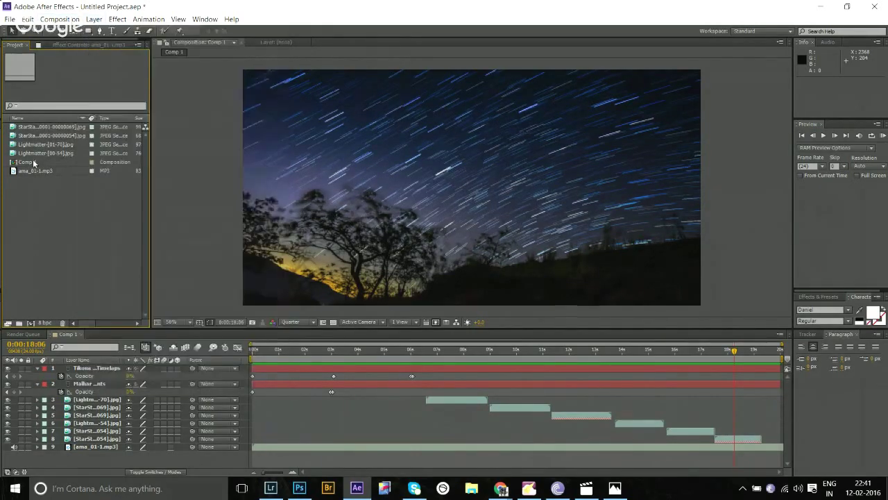
pyautogui.click(26, 162)
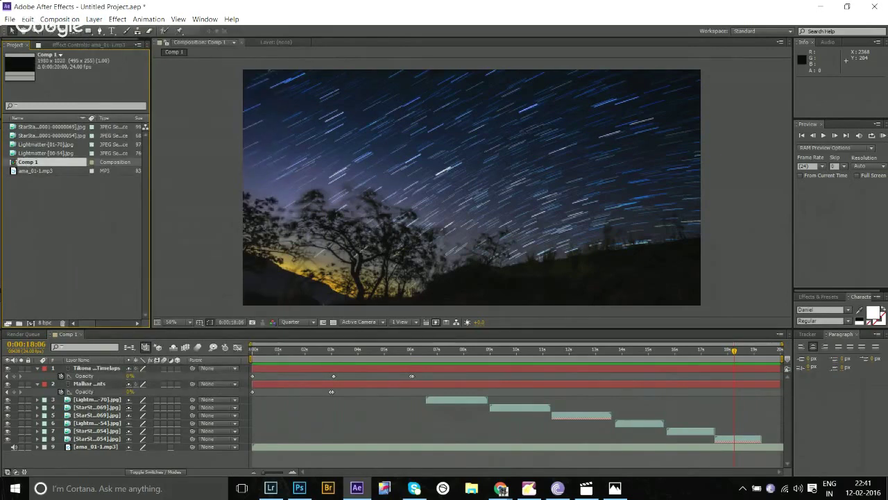
pyautogui.click(50, 20)
pyautogui.click(50, 20)
pyautogui.hotkey('alt', 'c')
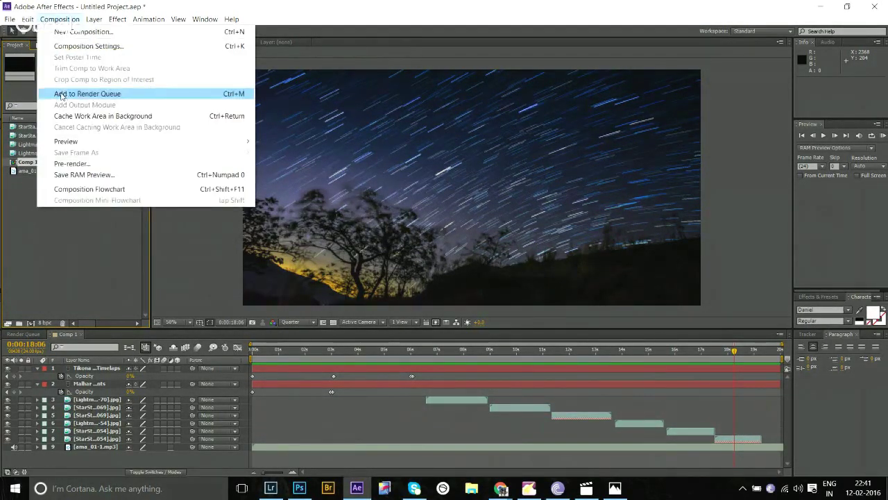
pyautogui.click(62, 93)
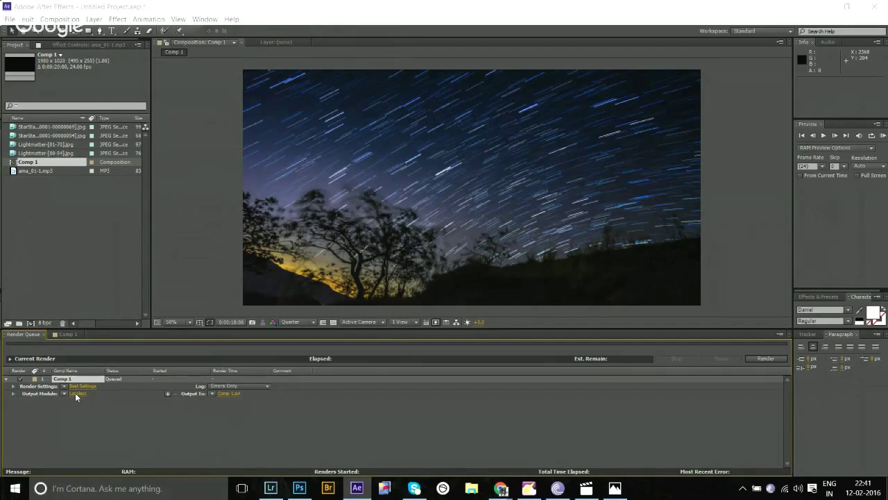
# Step: Configure the queued item's output module to H.264 format with audio output enabled at 48.000 kHz stereo
pyautogui.click(77, 393)
pyautogui.click(396, 132)
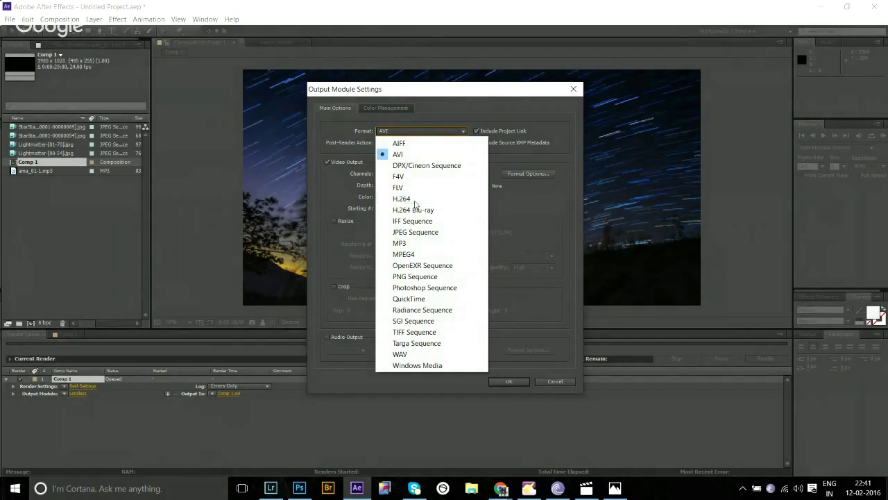
pyautogui.click(415, 200)
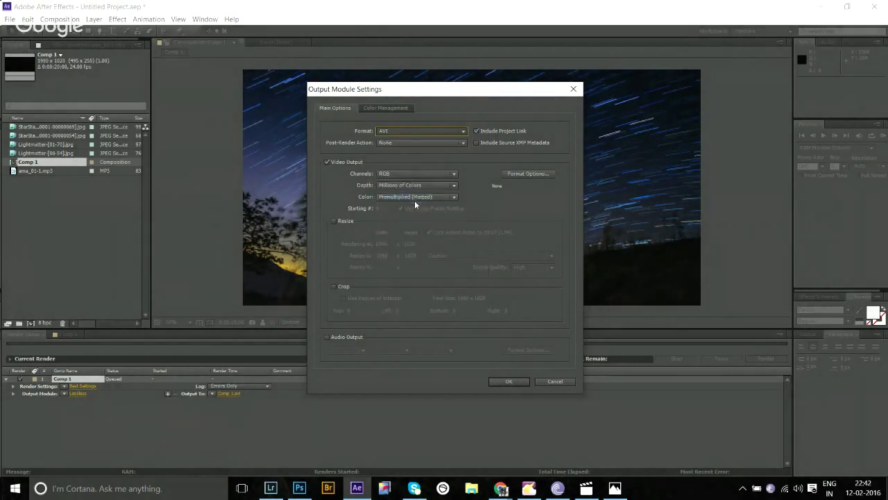
pyautogui.click(349, 335)
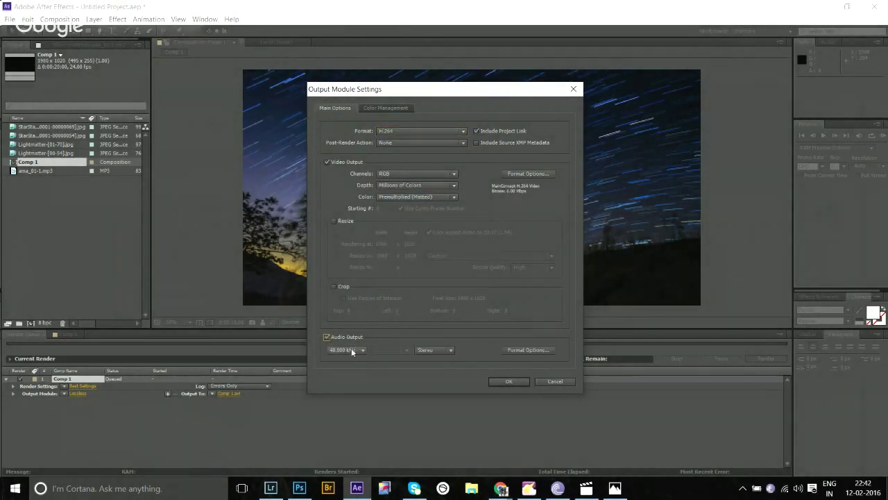
pyautogui.click(351, 350)
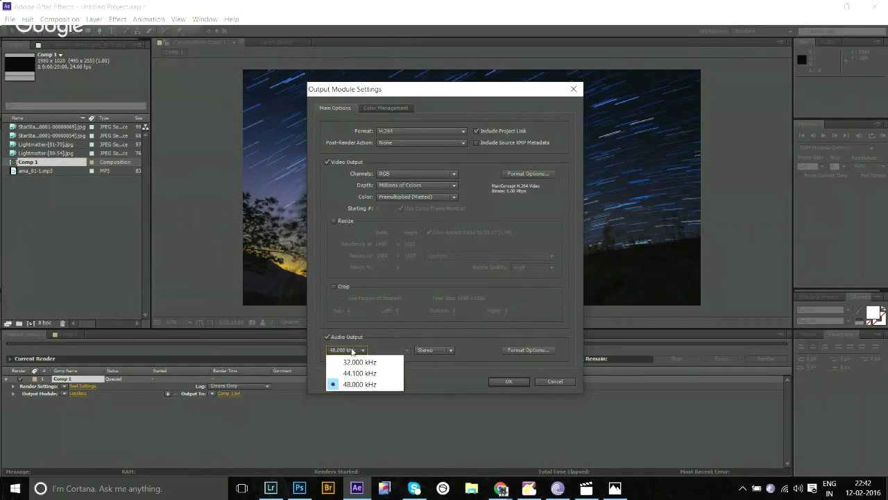
pyautogui.click(351, 385)
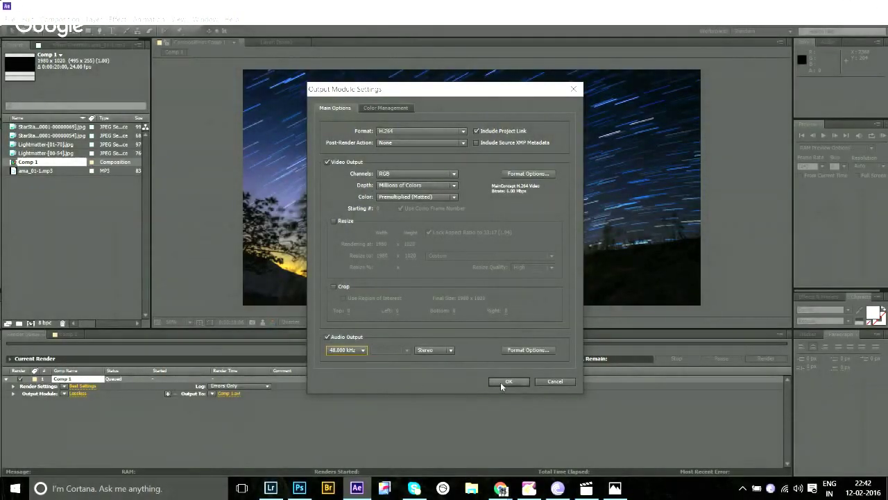
pyautogui.click(500, 381)
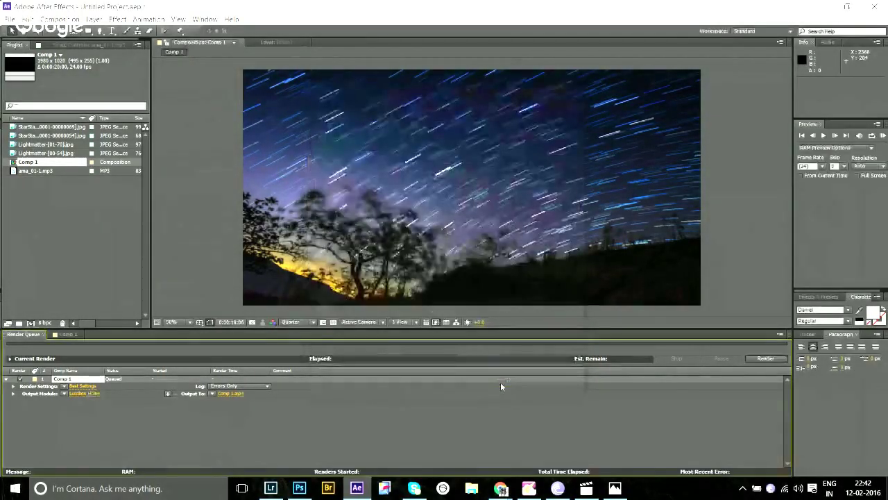
# Step: Try to render the queued H.264 item, and dismiss the message that interrupts it
pyautogui.click(764, 358)
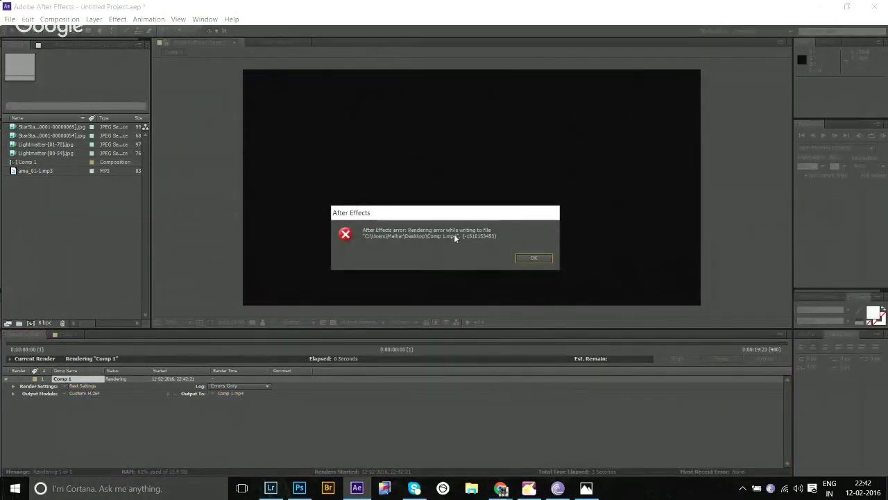
pyautogui.click(526, 258)
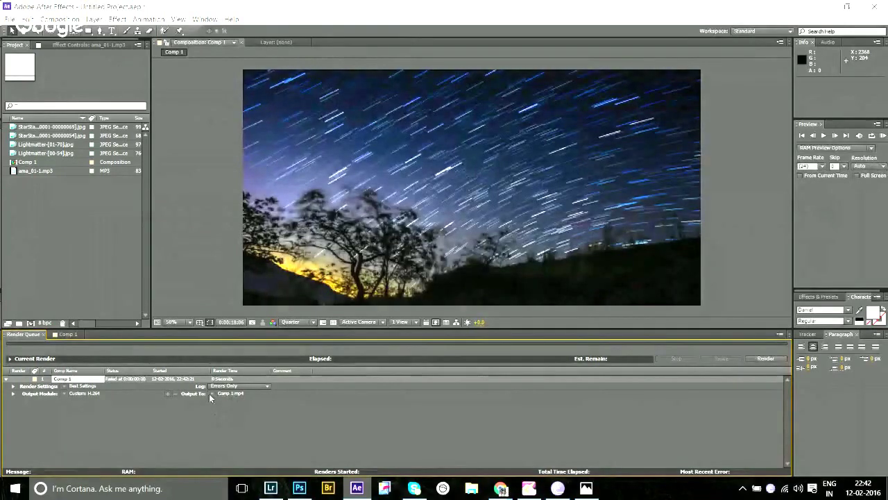
pyautogui.click(81, 382)
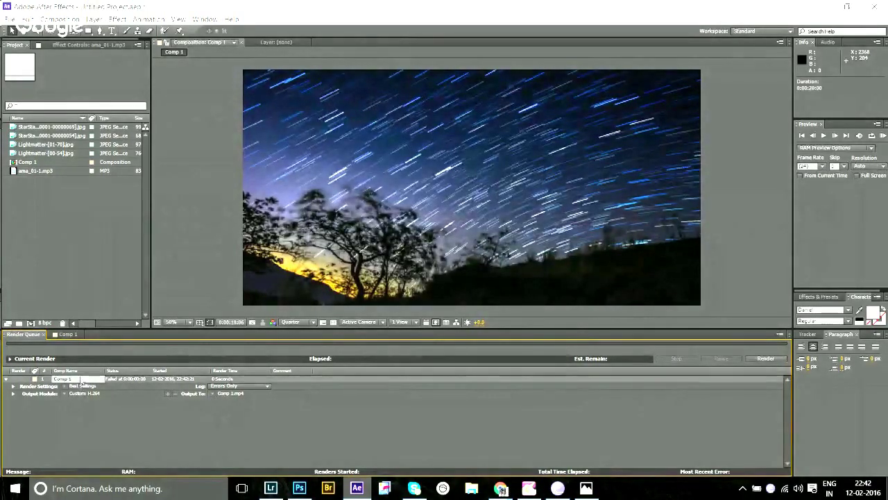
# Step: Add Comp 1 to the render queue again as a second item
pyautogui.click(28, 161)
pyautogui.click(60, 19)
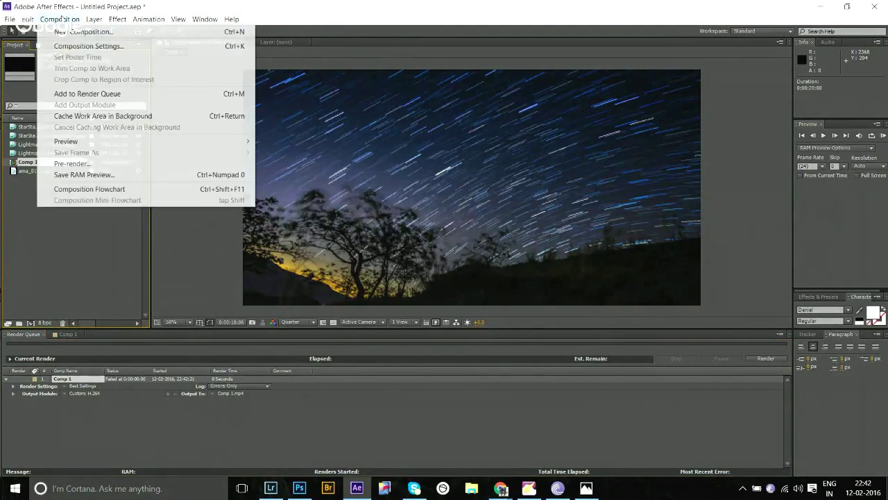
pyautogui.click(70, 97)
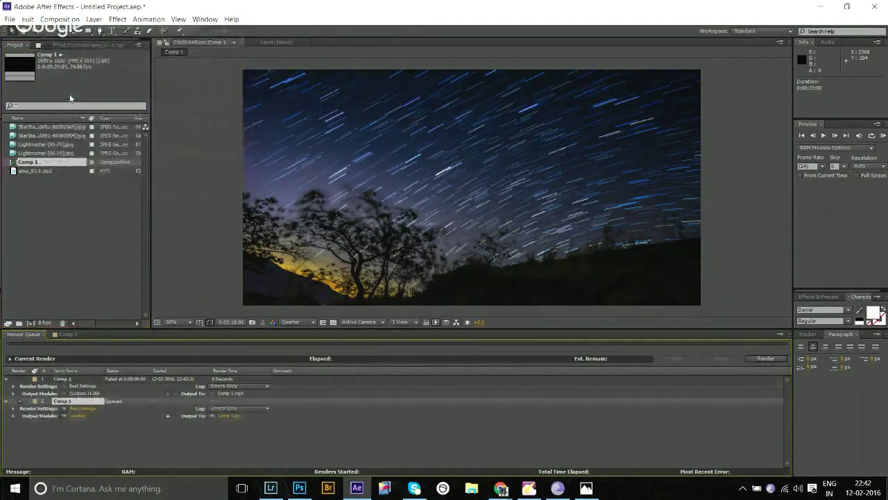
# Step: Set the second render item's output file to Timelaps_Tikona.avi on the Desktop
pyautogui.click(224, 417)
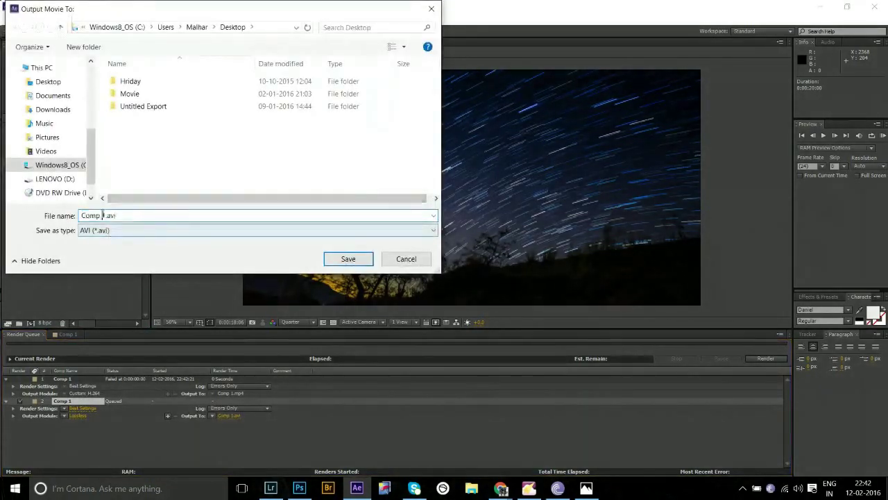
pyautogui.doubleClick(104, 215)
pyautogui.press('BackSpace')
pyautogui.press('BackSpace')
pyautogui.press('BackSpace')
pyautogui.press('BackSpace')
pyautogui.press('BackSpace')
pyautogui.press('BackSpace')
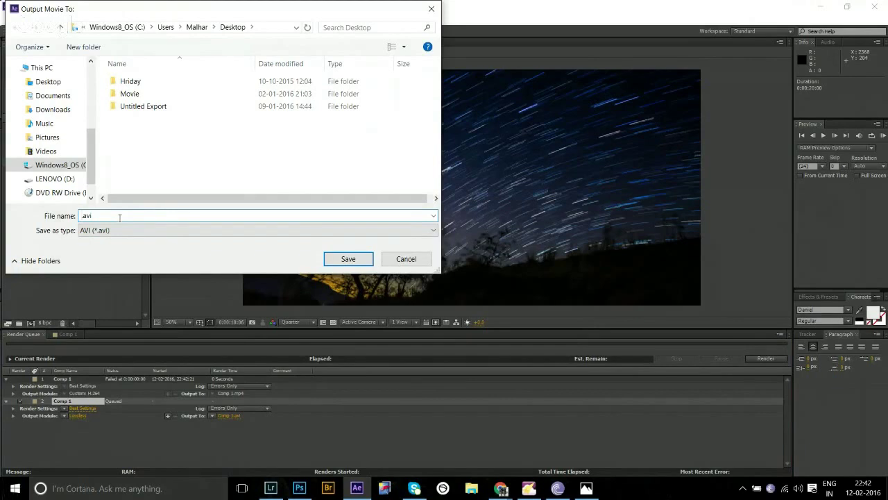
pyautogui.write('Timelaps_Tim')
pyautogui.press('BackSpace')
pyautogui.write('kona')
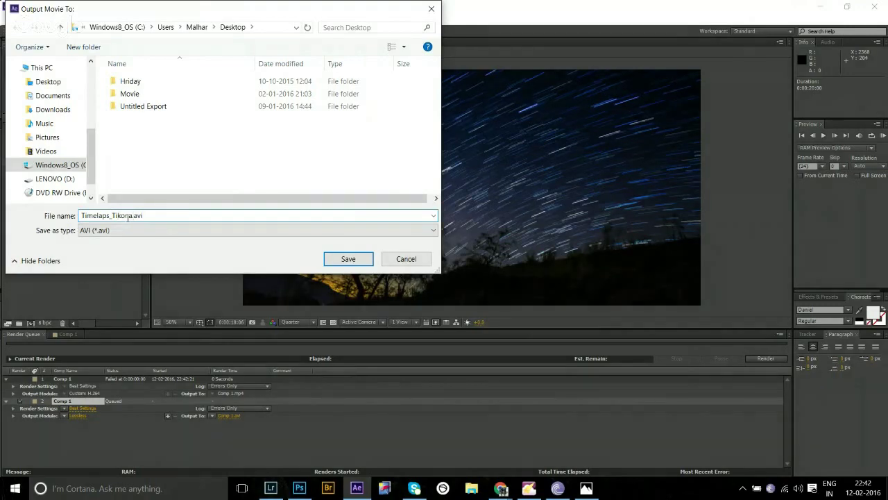
pyautogui.click(347, 259)
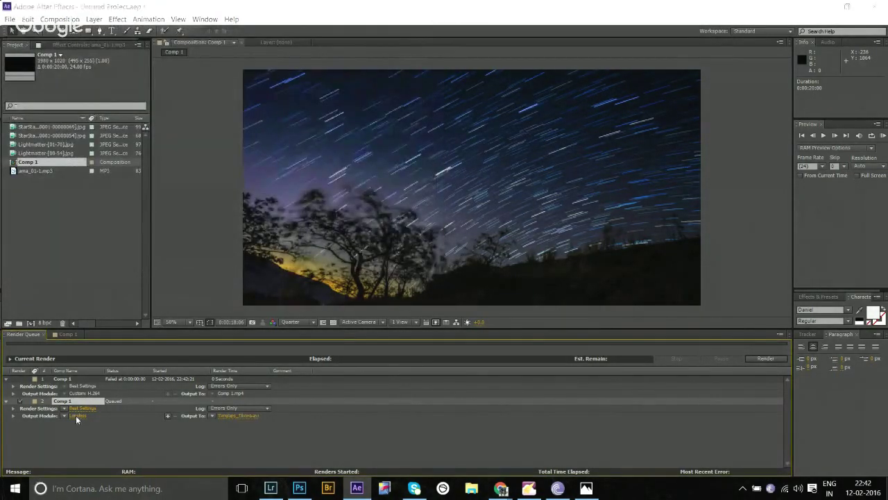
# Step: Configure the second render item's output module to H.264 format with audio output enabled at 48.000 kHz stereo
pyautogui.click(75, 415)
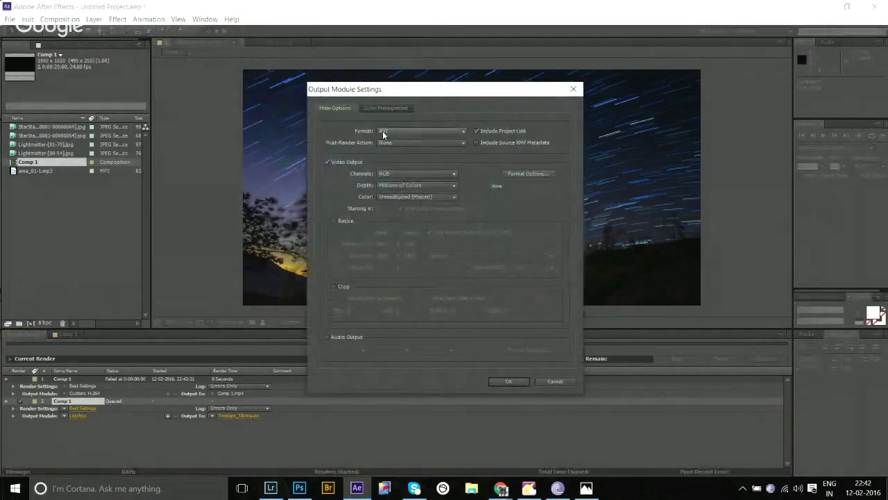
pyautogui.click(408, 132)
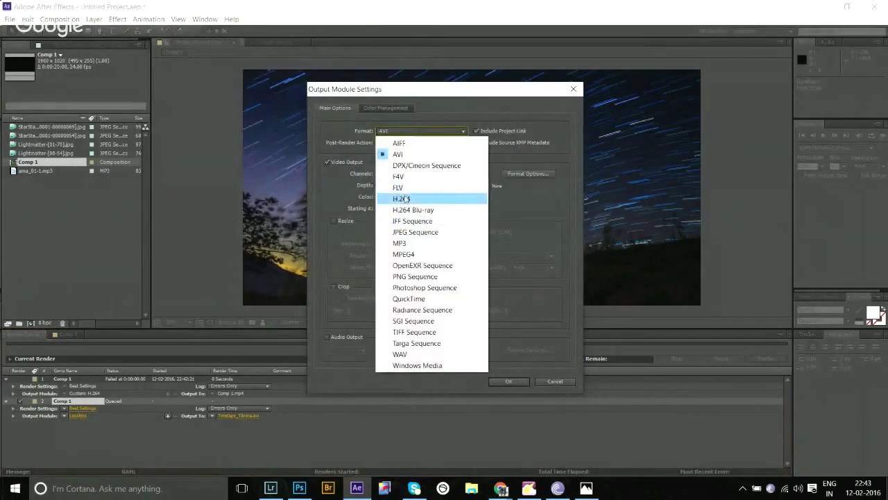
pyautogui.click(405, 199)
pyautogui.click(340, 336)
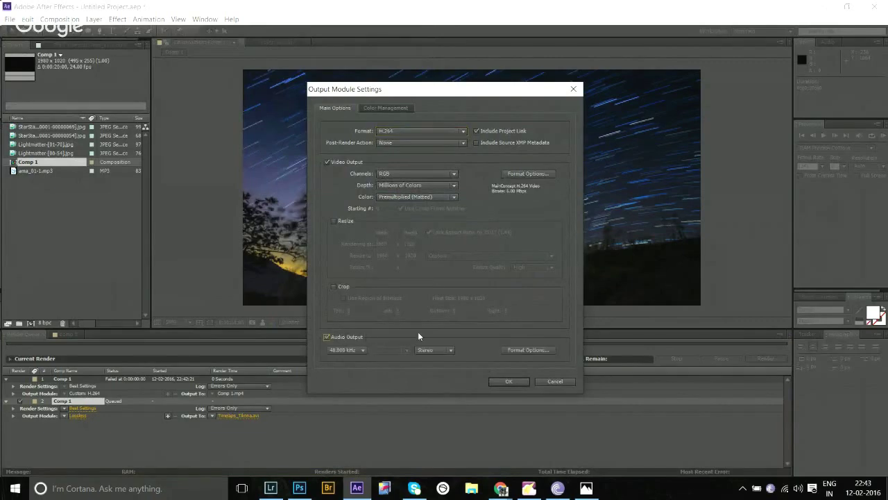
pyautogui.click(510, 381)
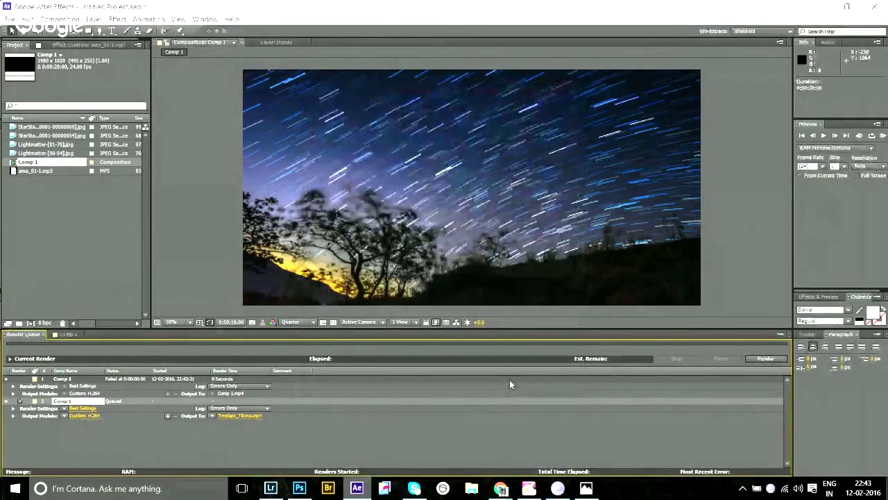
# Step: Render the second queued item and return to the render queue to check its progress
pyautogui.click(766, 358)
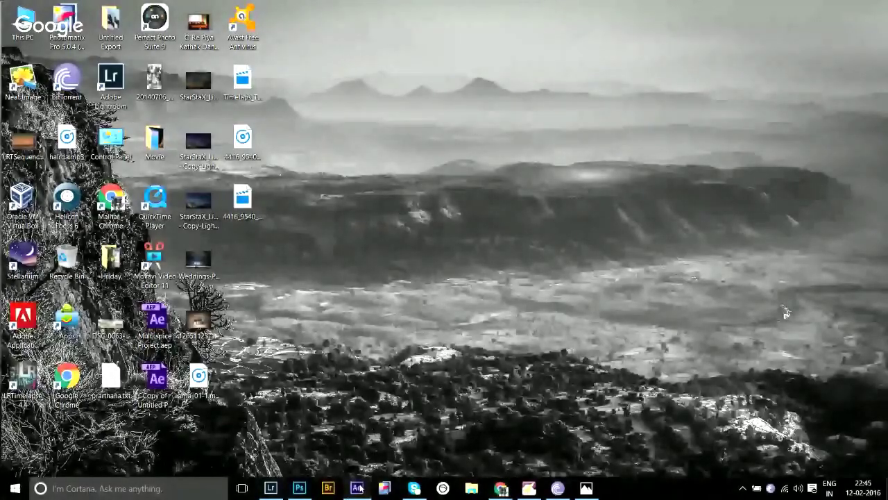
pyautogui.click(356, 488)
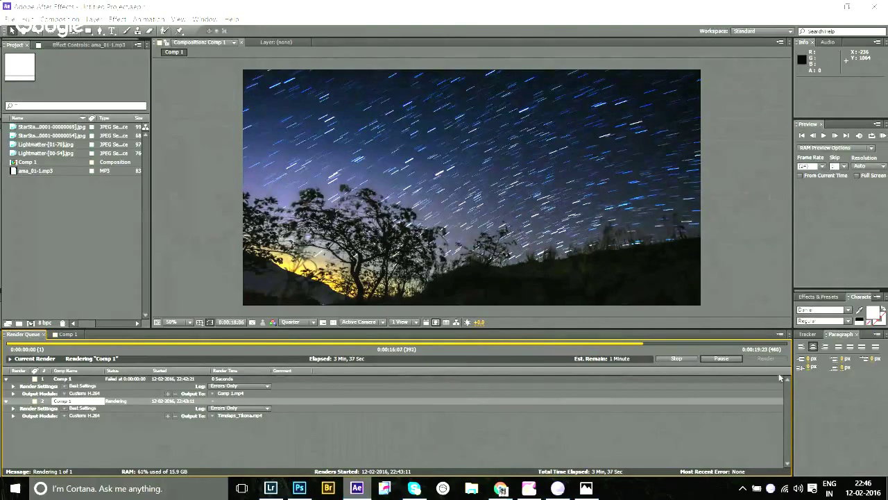
pyautogui.moveTo(500, 488)
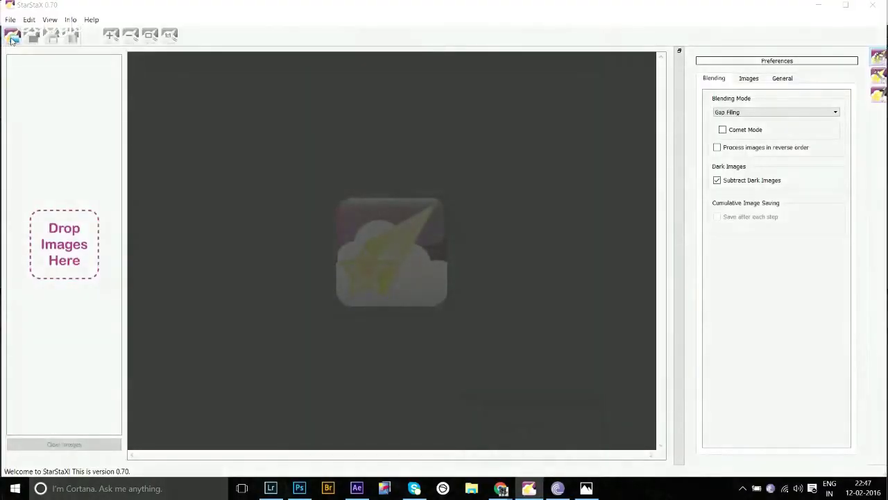
# Step: In StarStaX, load the images Lightmatter-00.jpg through Lightmatter-54.jpg from the Comp2 JPGs folder
pyautogui.click(12, 35)
pyautogui.click(203, 111)
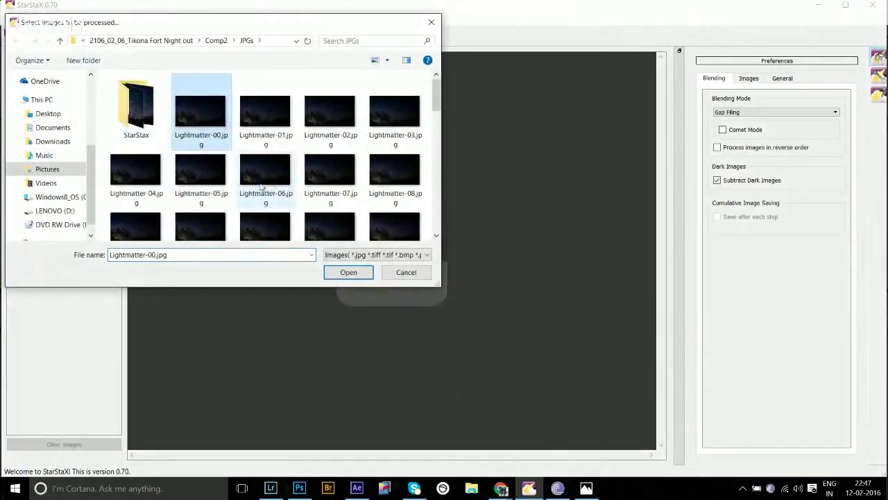
pyautogui.scroll(-10, 262, 184)
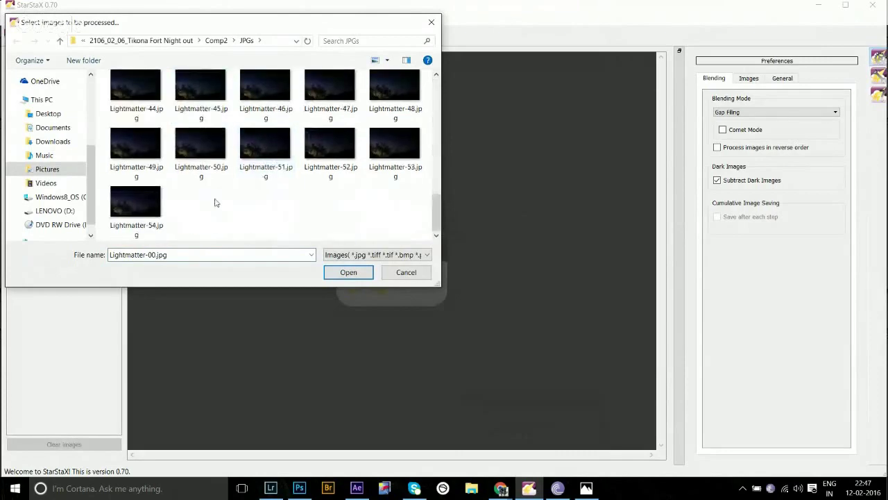
pyautogui.keyDown('shift'); pyautogui.click(157, 206); pyautogui.keyUp('shift')
pyautogui.click(347, 277)
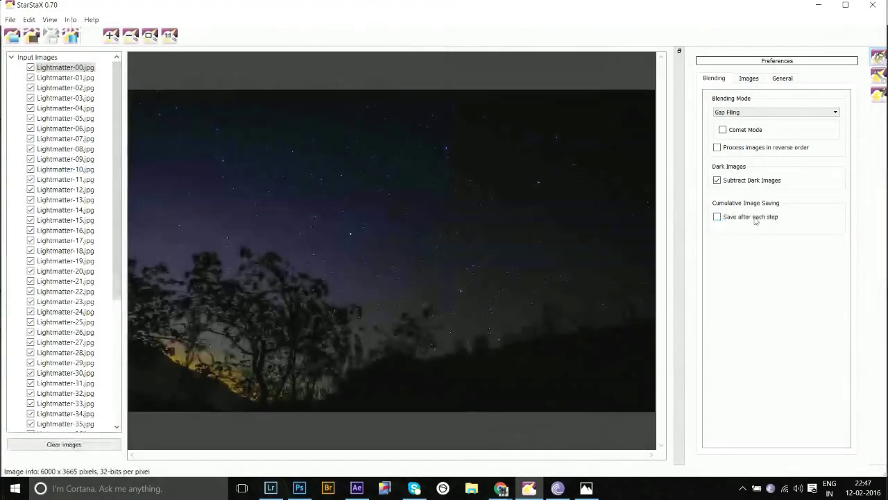
# Step: Turn on cumulative image saving after each step, then preview Lightmatter-01.jpg and review the input image list
pyautogui.click(718, 218)
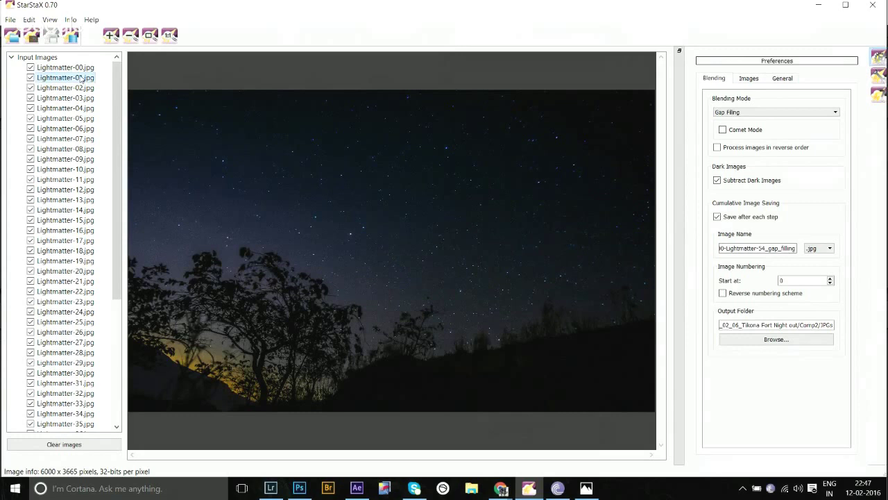
pyautogui.click(82, 78)
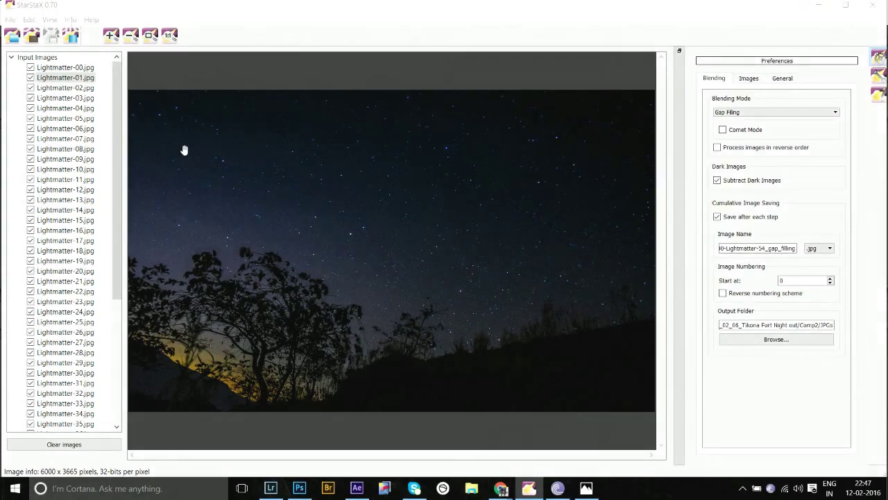
pyautogui.moveTo(118, 187); pyautogui.dragTo(121, 311)
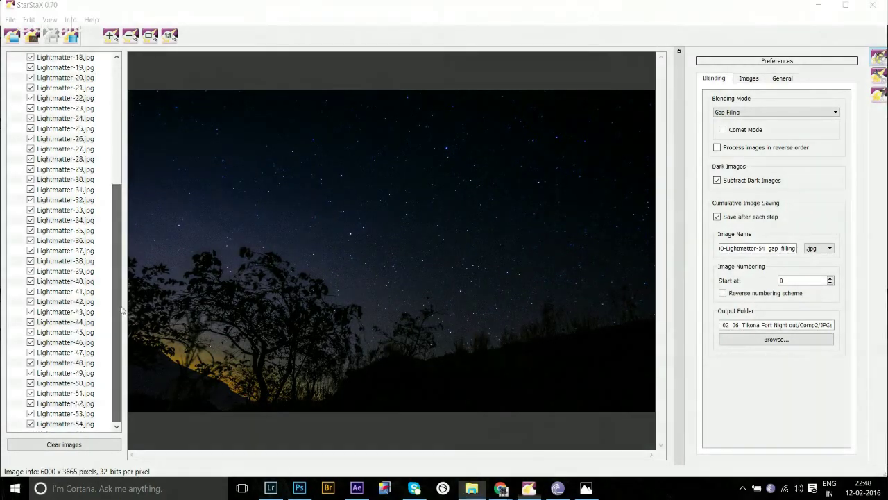
# Step: In File Explorer, browse Pictures to the 2106_02_06_Tikona Fort Night out folder and open Comp1, its JPGs folder and the StarStax subfolder
pyautogui.doubleClick(511, 287)
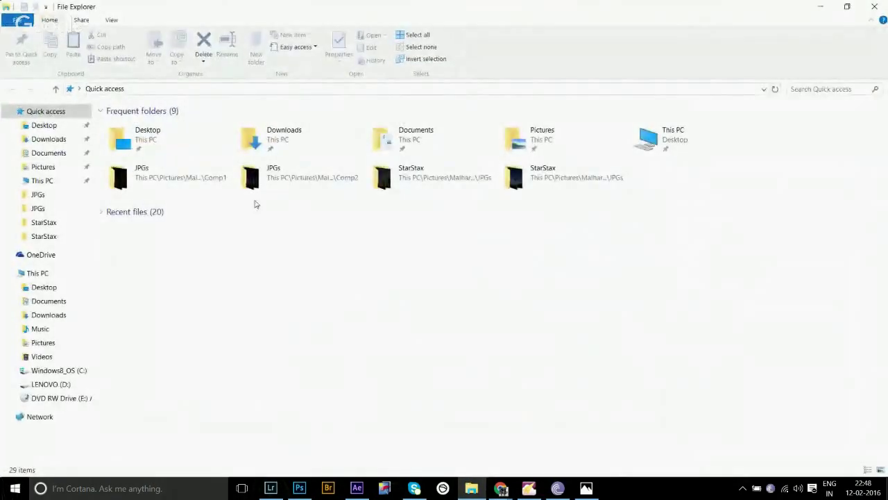
pyautogui.click(545, 144)
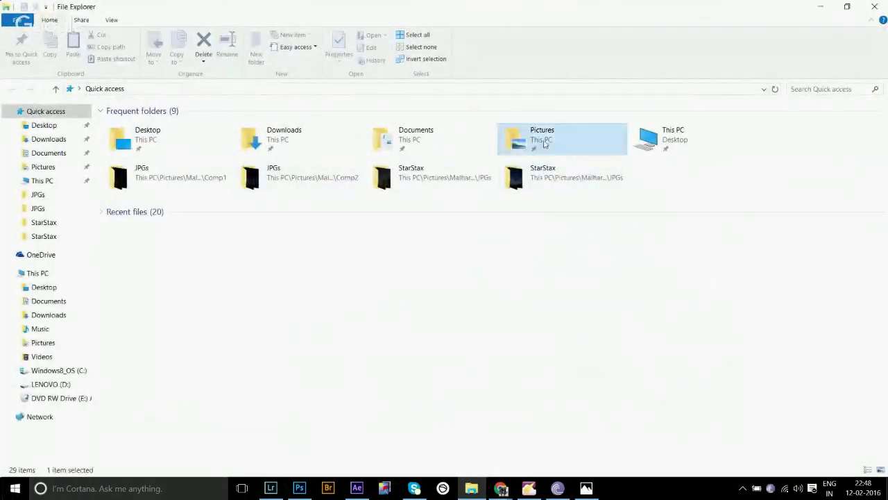
pyautogui.doubleClick(544, 144)
pyautogui.doubleClick(481, 149)
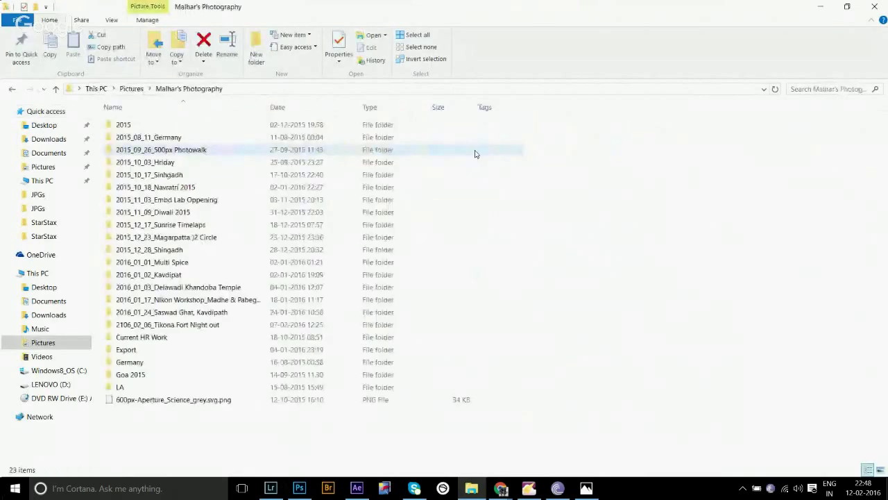
pyautogui.doubleClick(182, 324)
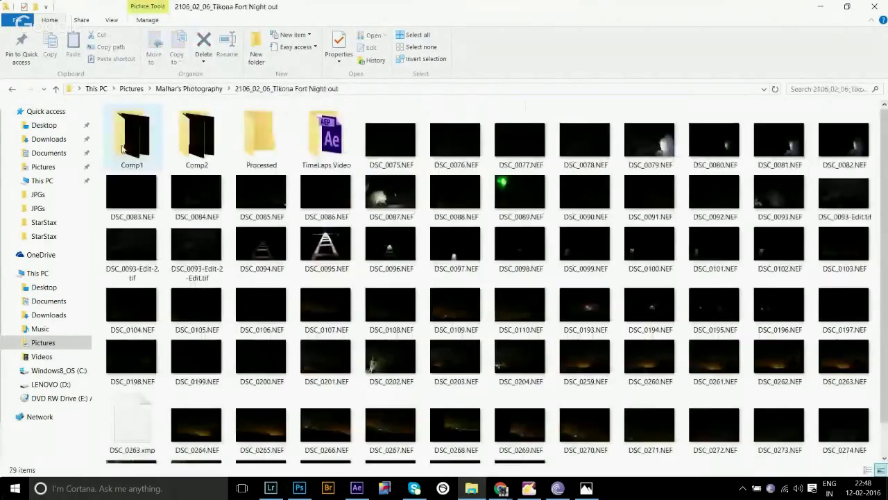
pyautogui.doubleClick(123, 148)
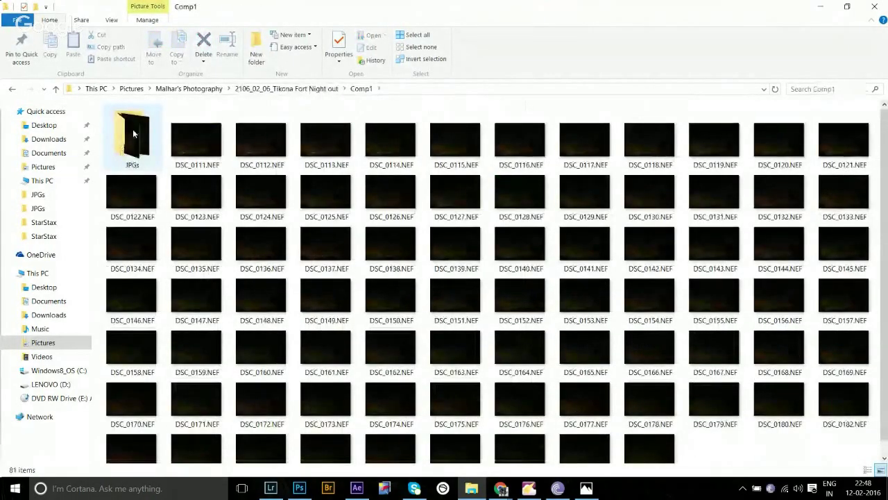
pyautogui.doubleClick(134, 134)
pyautogui.doubleClick(133, 135)
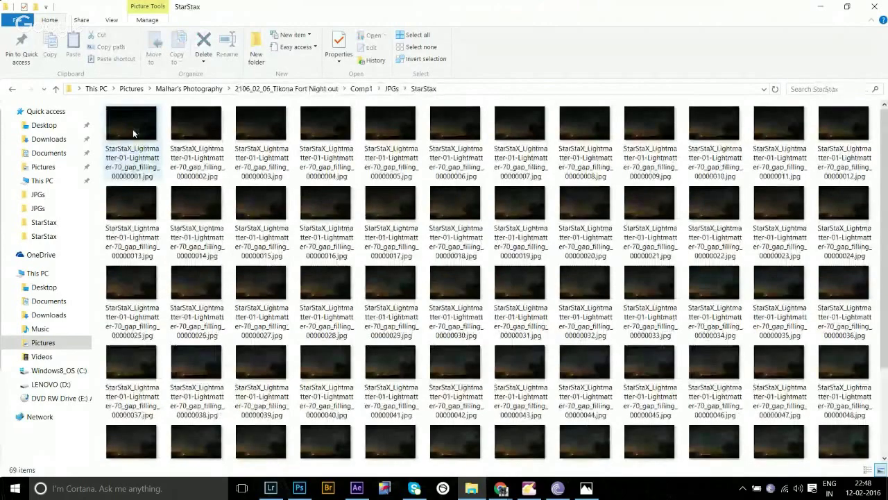
# Step: View the original Lightmatter images of the Comp1 JPGs folder one after another in Photos, starting at Lightmatter-01.jpg, and close the viewer
pyautogui.doubleClick(132, 129)
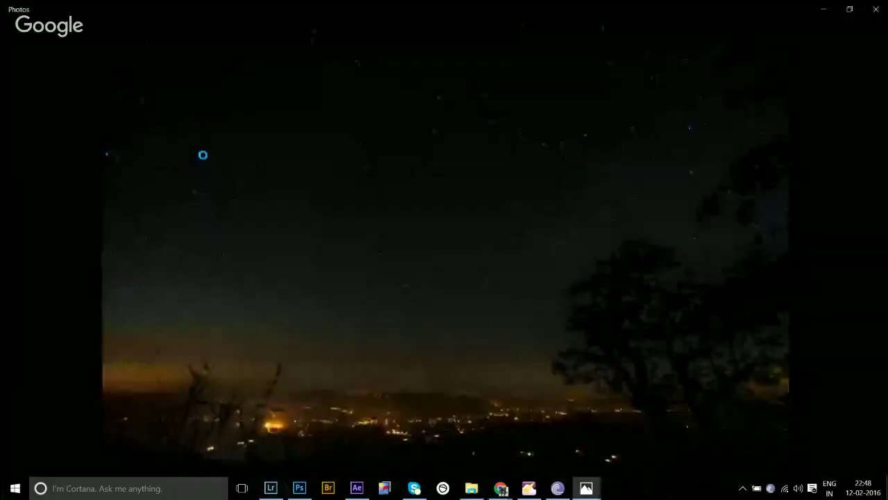
pyautogui.press('Right')
pyautogui.press('Right')
pyautogui.press('Right')
pyautogui.press('Right')
pyautogui.press('Right')
pyautogui.press('Right')
pyautogui.press('Right')
pyautogui.press('Right')
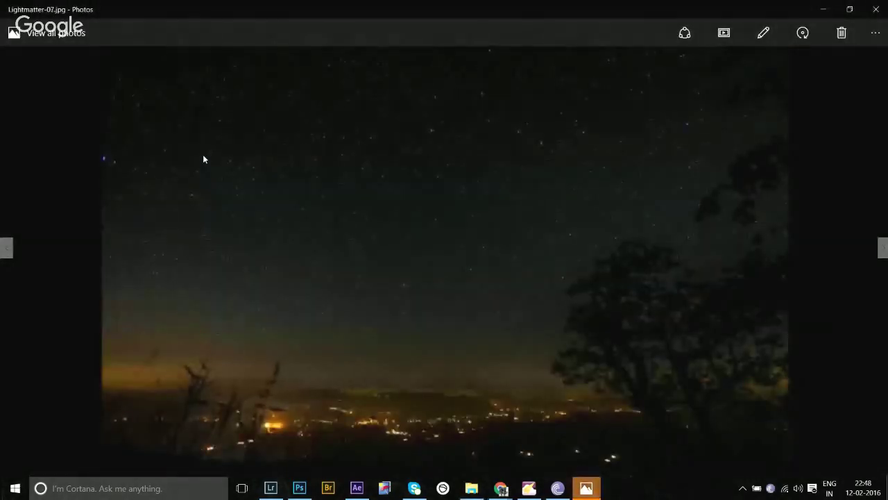
pyautogui.press('Right')
pyautogui.press('Right')
pyautogui.press('Right')
pyautogui.press('Right')
pyautogui.press('Right')
pyautogui.press('Right')
pyautogui.press('Right')
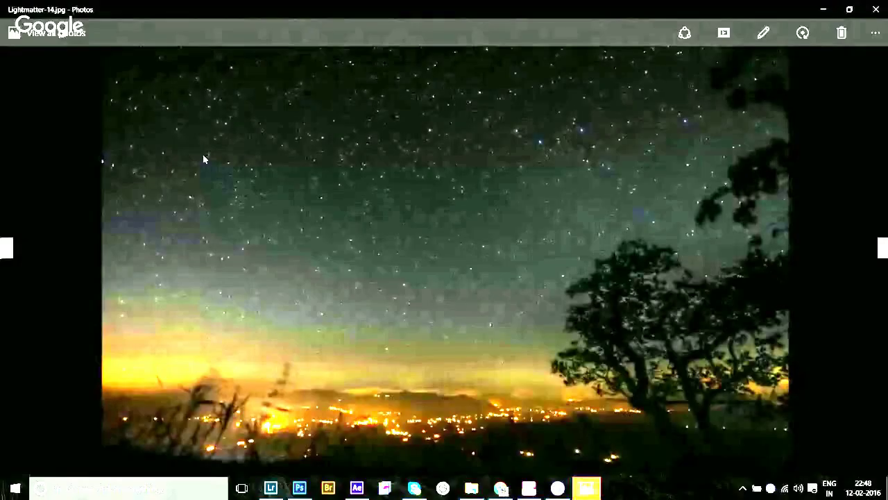
pyautogui.press('Right')
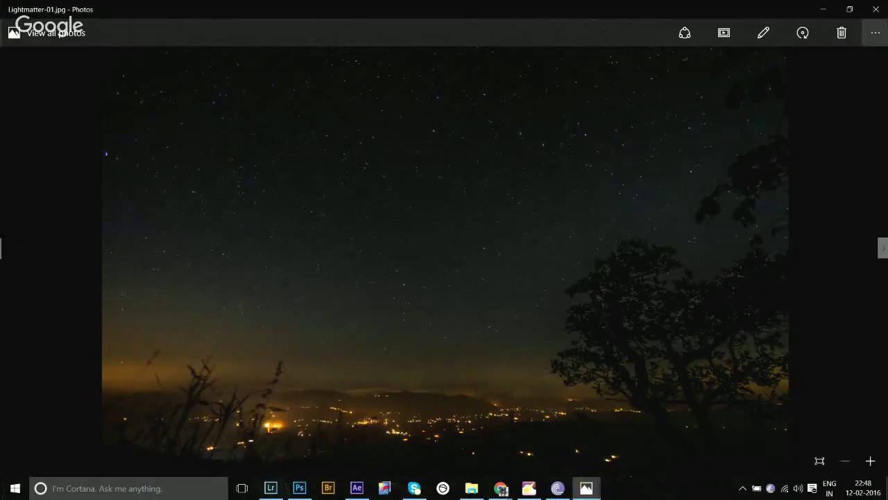
pyautogui.click(872, 10)
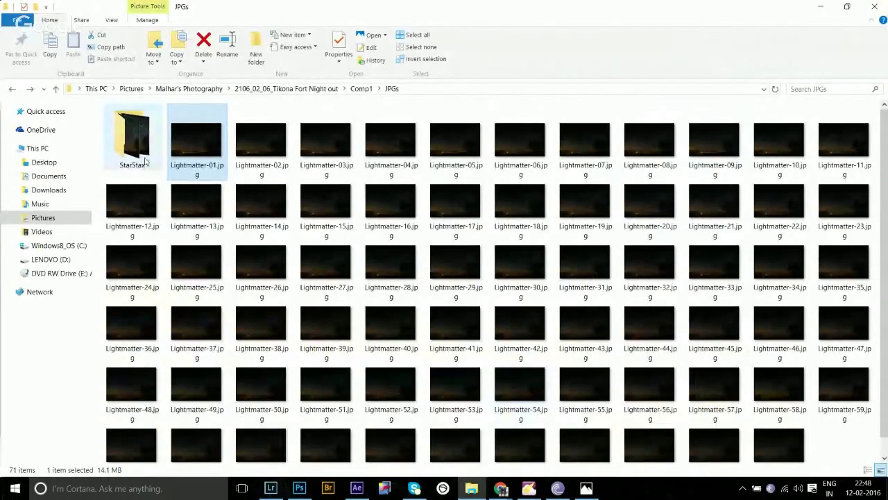
# Step: Open the StarStax subfolder and page through its gap-filling images from the first one to see the star trails grow, then close the viewer
pyautogui.click(126, 147)
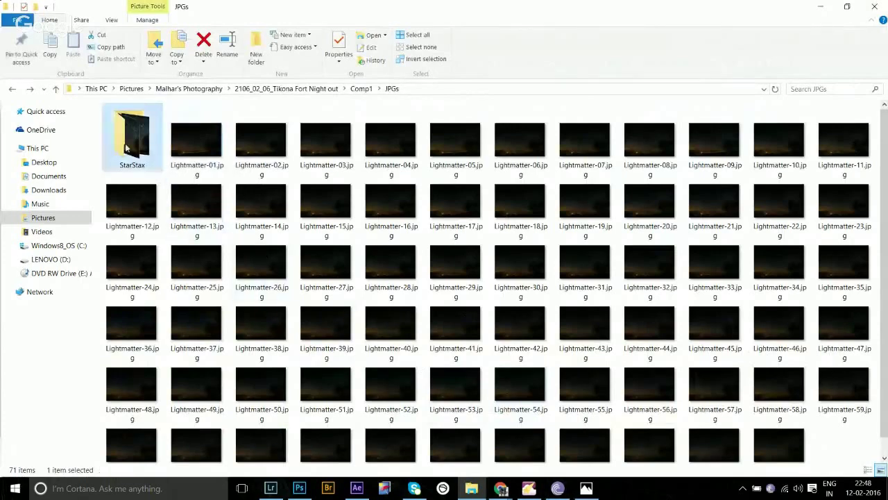
pyautogui.doubleClick(126, 148)
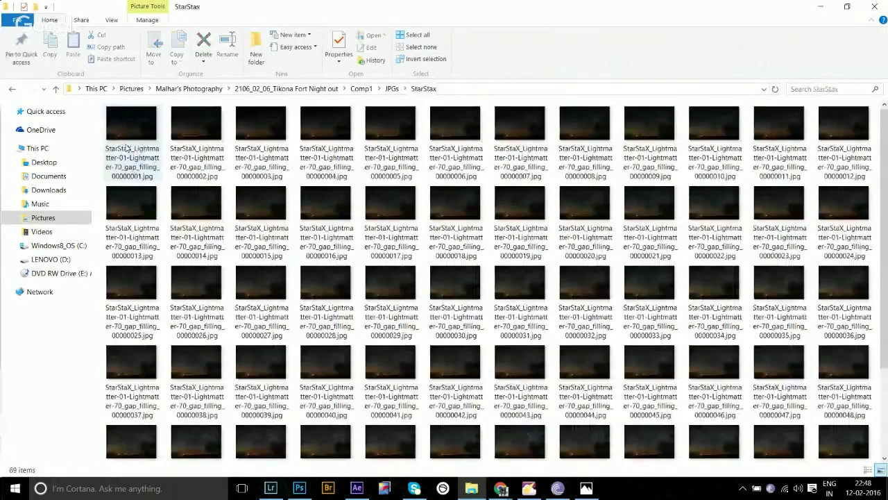
pyautogui.doubleClick(127, 147)
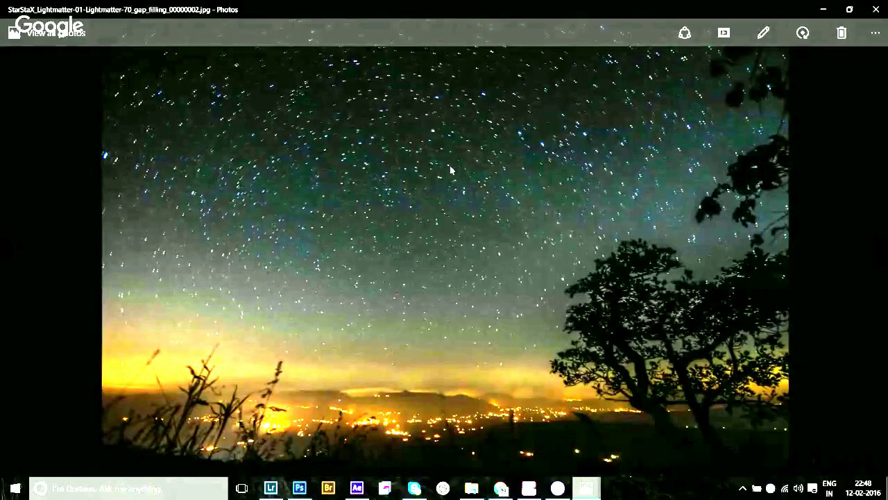
pyautogui.press('Right')
pyautogui.press('Right')
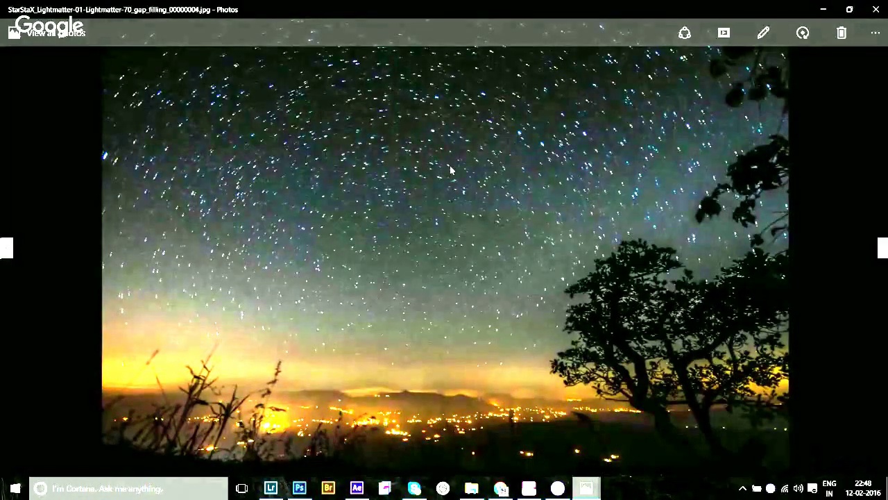
pyautogui.press('Right')
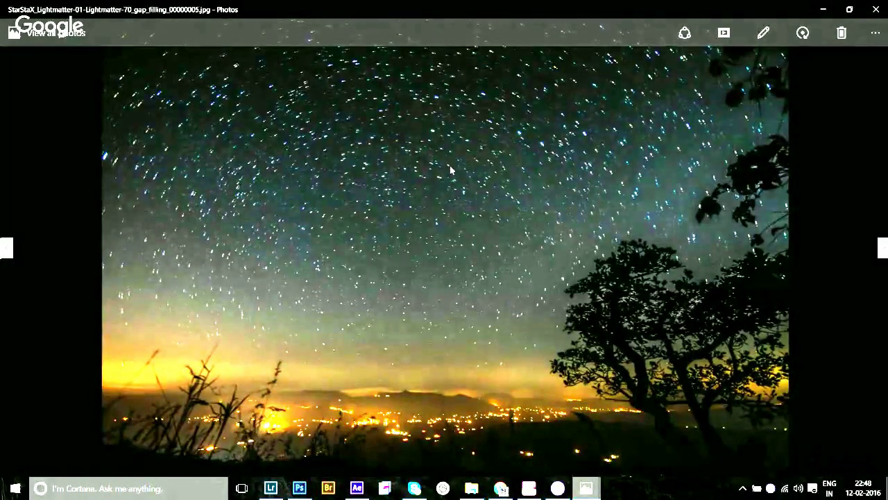
pyautogui.press('Right')
pyautogui.press('Right')
pyautogui.press('Right')
pyautogui.press('Right')
pyautogui.press('Right')
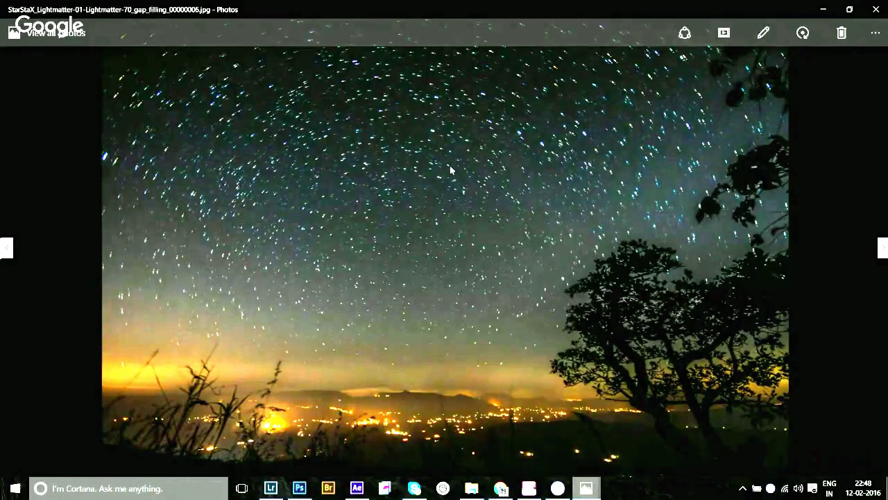
pyautogui.press('Right')
pyautogui.press('Right')
pyautogui.press('Right')
pyautogui.press('Right')
pyautogui.press('Right')
pyautogui.press('Right')
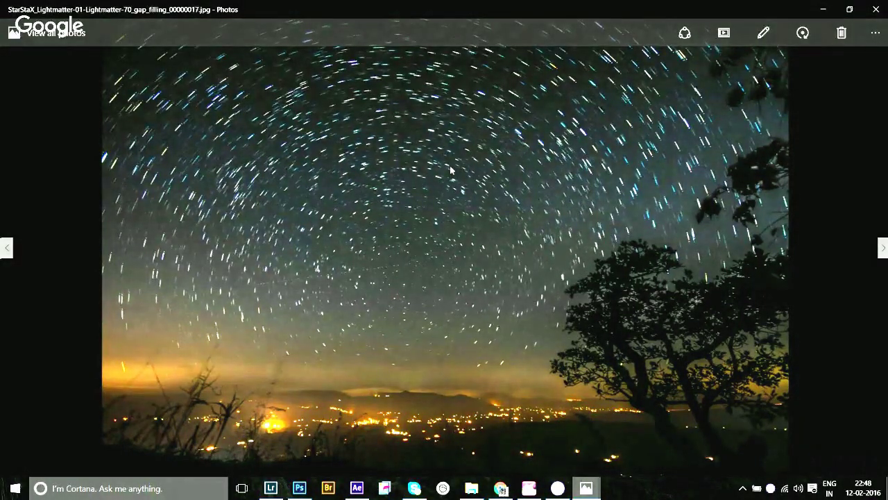
pyautogui.press('Right')
pyautogui.press('Right')
pyautogui.press('Right')
pyautogui.press('Right')
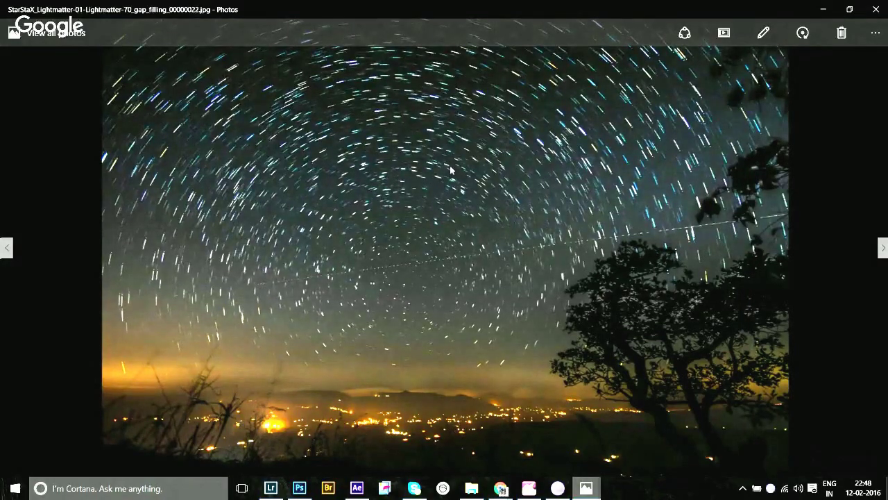
pyautogui.press('Right')
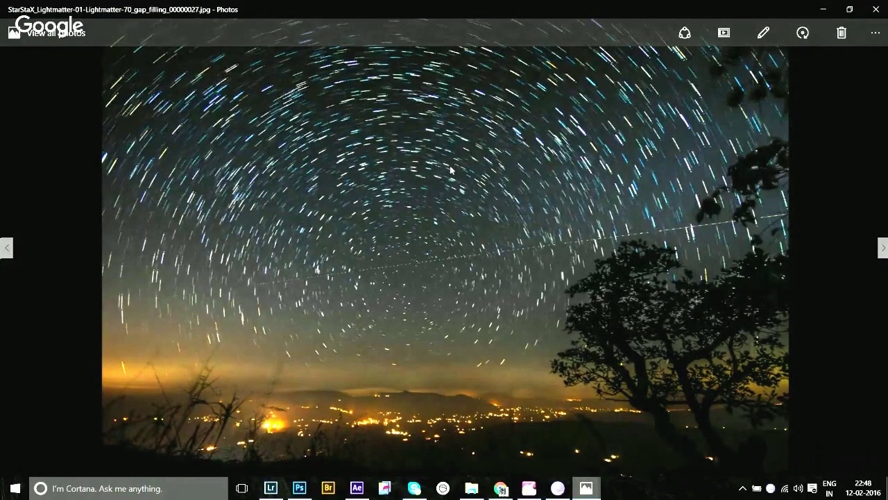
pyautogui.press('Right')
pyautogui.press('Right')
pyautogui.press('Right')
pyautogui.press('Right')
pyautogui.press('Right')
pyautogui.press('Right')
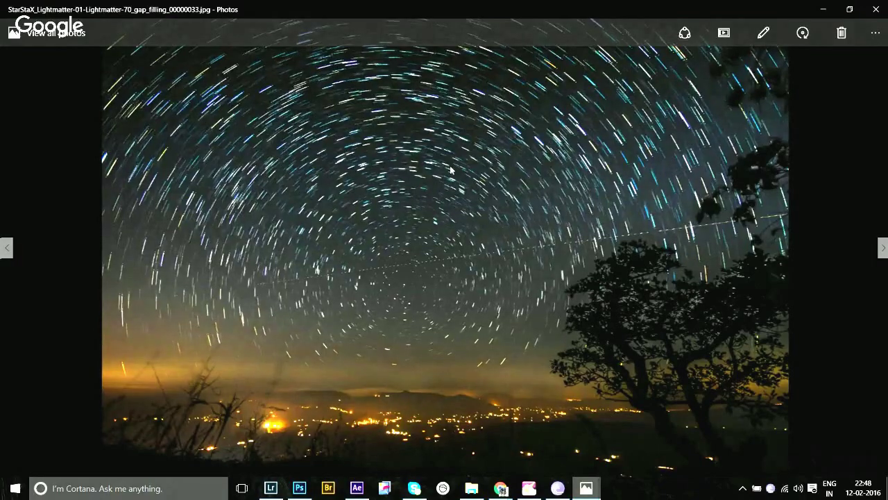
pyautogui.press('Right')
pyautogui.press('Right')
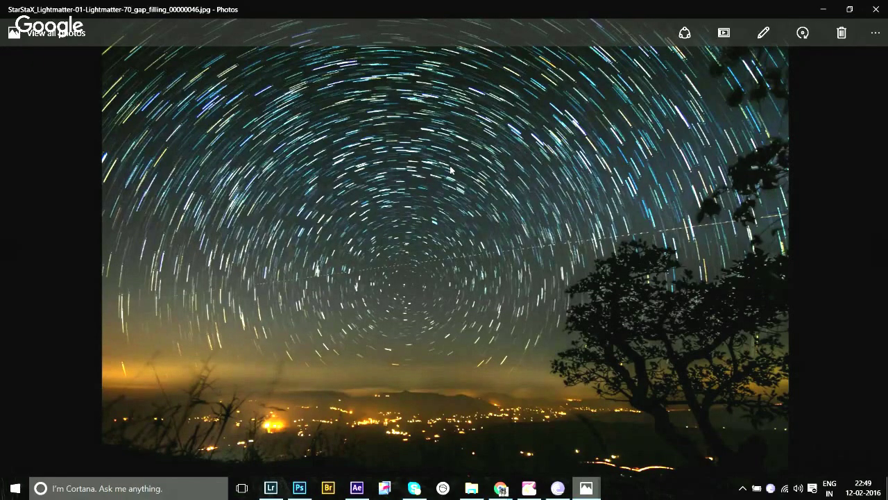
pyautogui.click(878, 7)
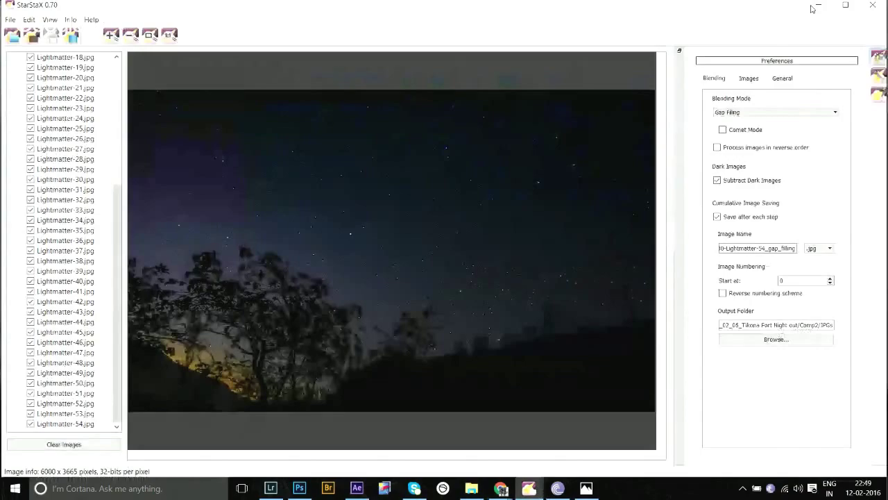
# Step: Minimize StarStaX and play the rendered Timelaps_Tikona.mp4 from the desktop
pyautogui.click(812, 9)
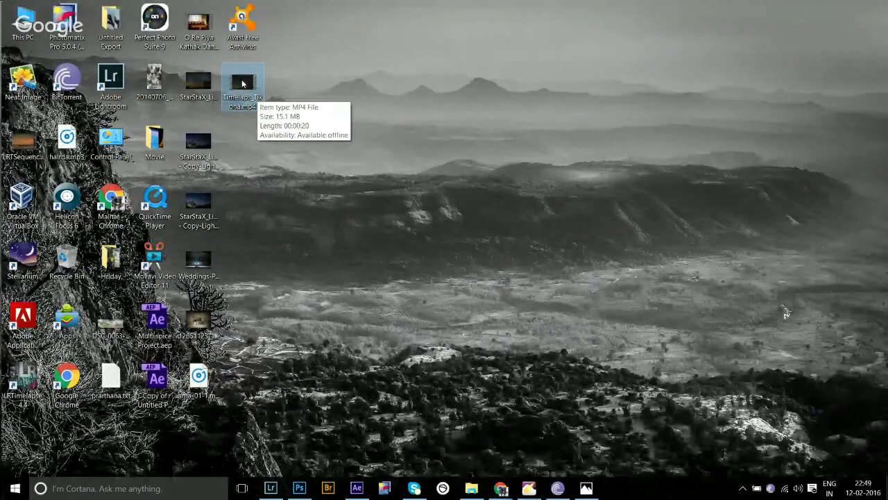
pyautogui.doubleClick(242, 83)
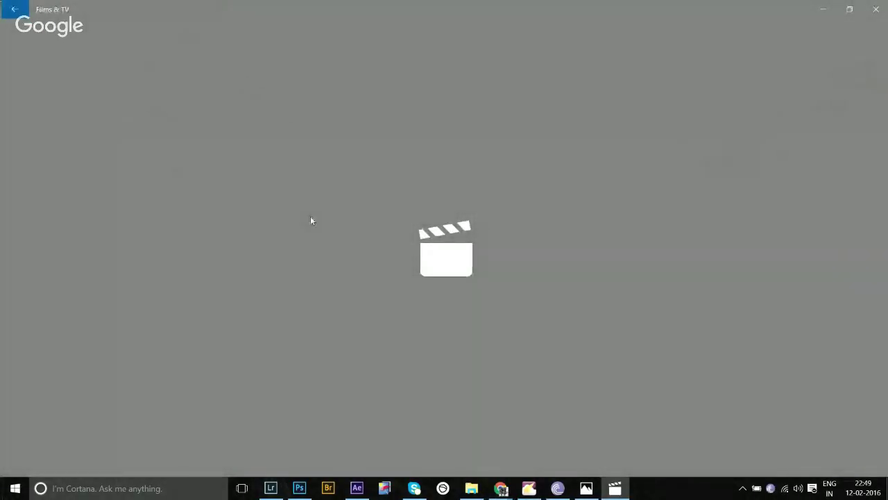